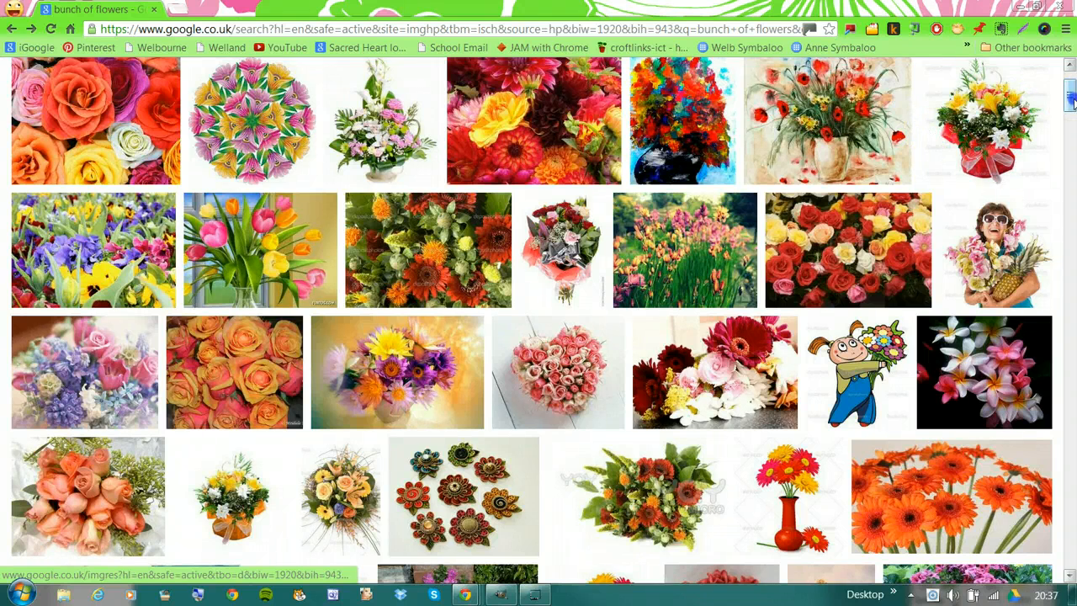
Browse the "bunch of flowers" image results and open the preview of the painting of red poppies in a vase
left_click_drag(1070, 99, 1072, 84)
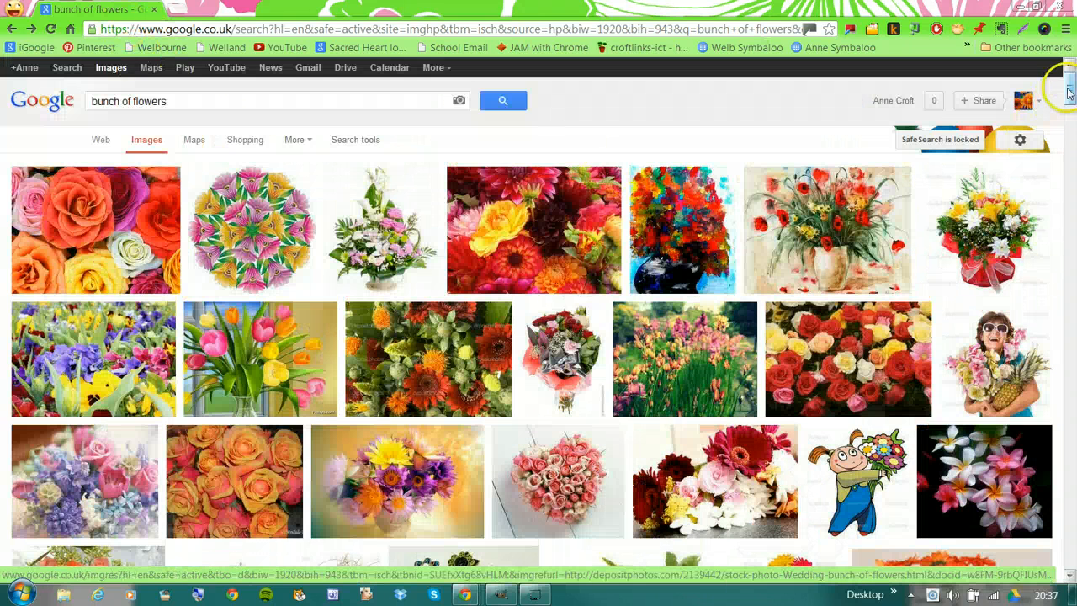
left_click_drag(1071, 94, 1072, 99)
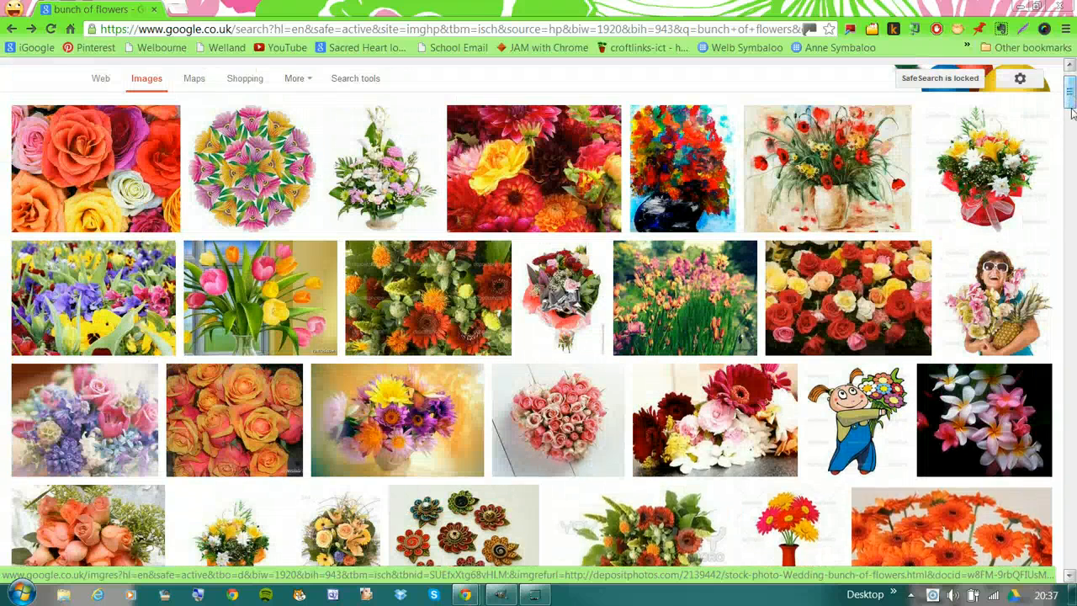
scroll(958, 160, "down", 1)
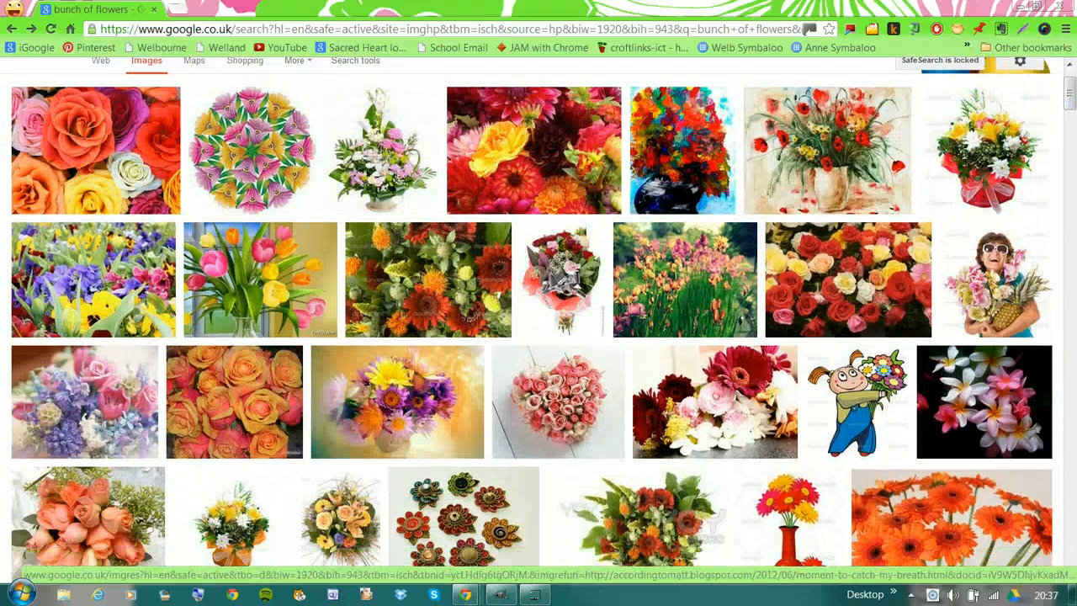
left_click(836, 147)
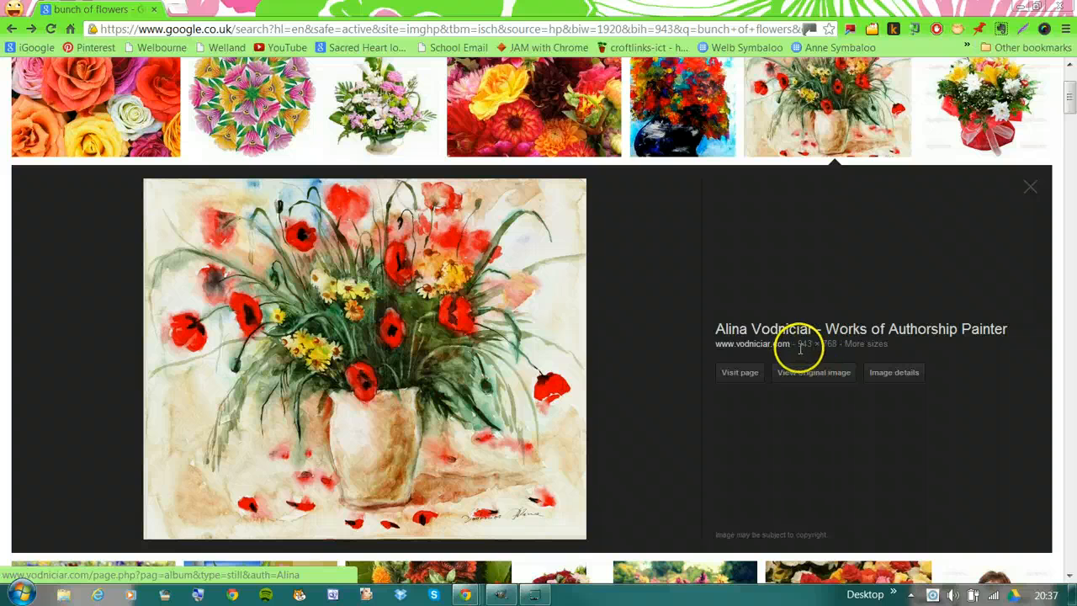
Find the medium-sized versions of the poppy painting and open the preview of the 512 × 512 one
left_click(894, 379)
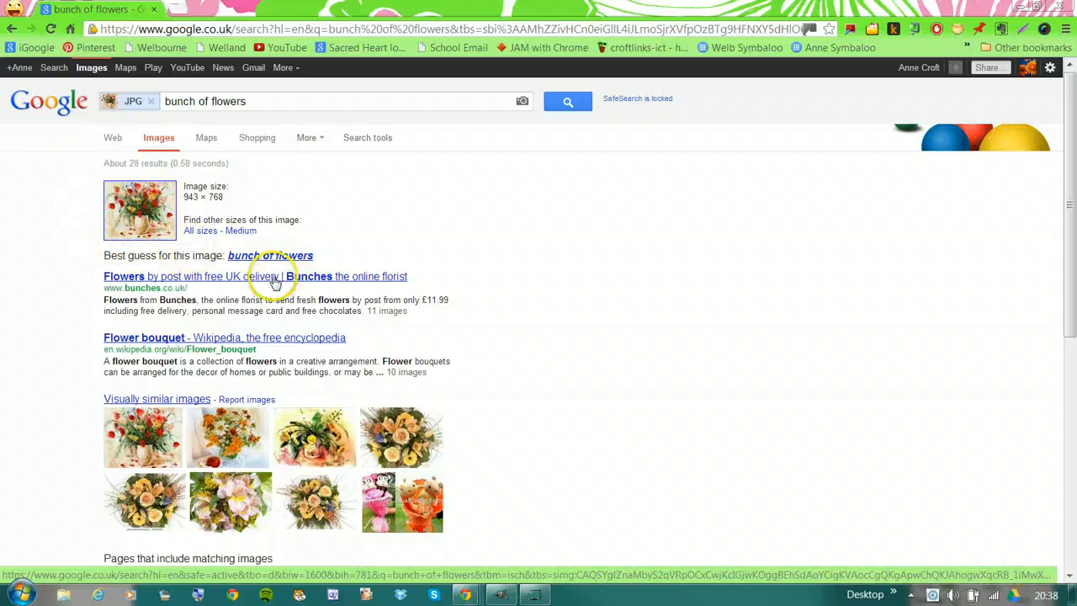
left_click(241, 232)
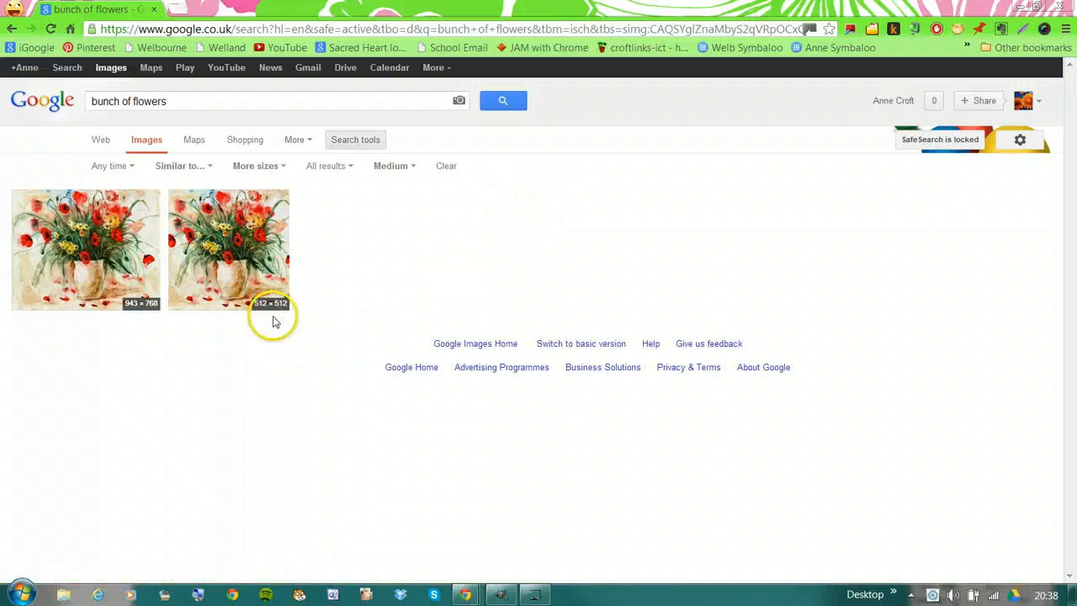
left_click(243, 236)
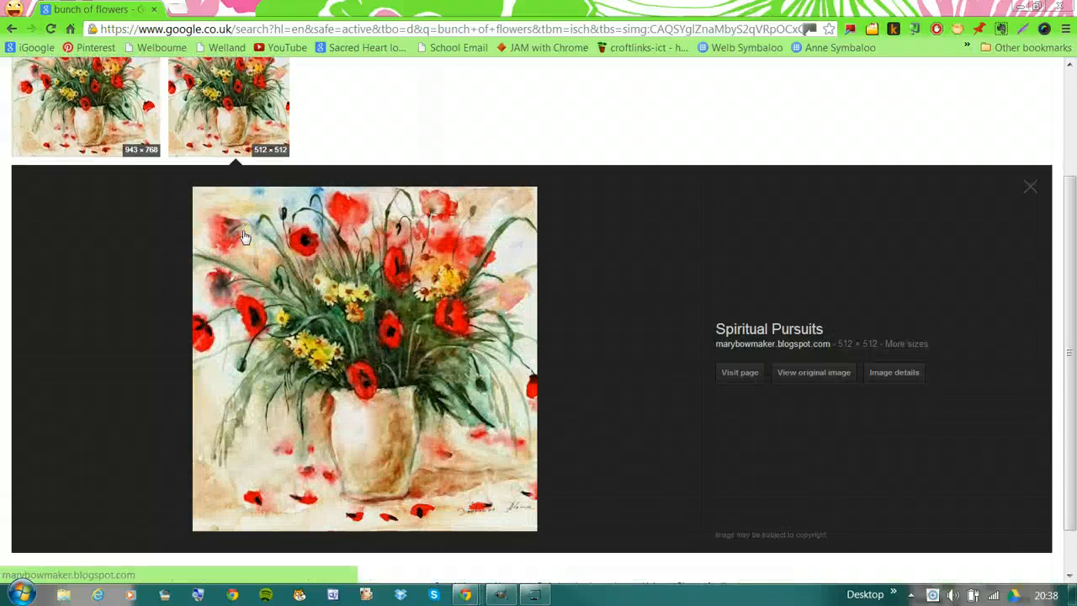
Copy the 512 × 512 poppy painting from the browser, switch to GIMP and paste it as an image
right_click(368, 328)
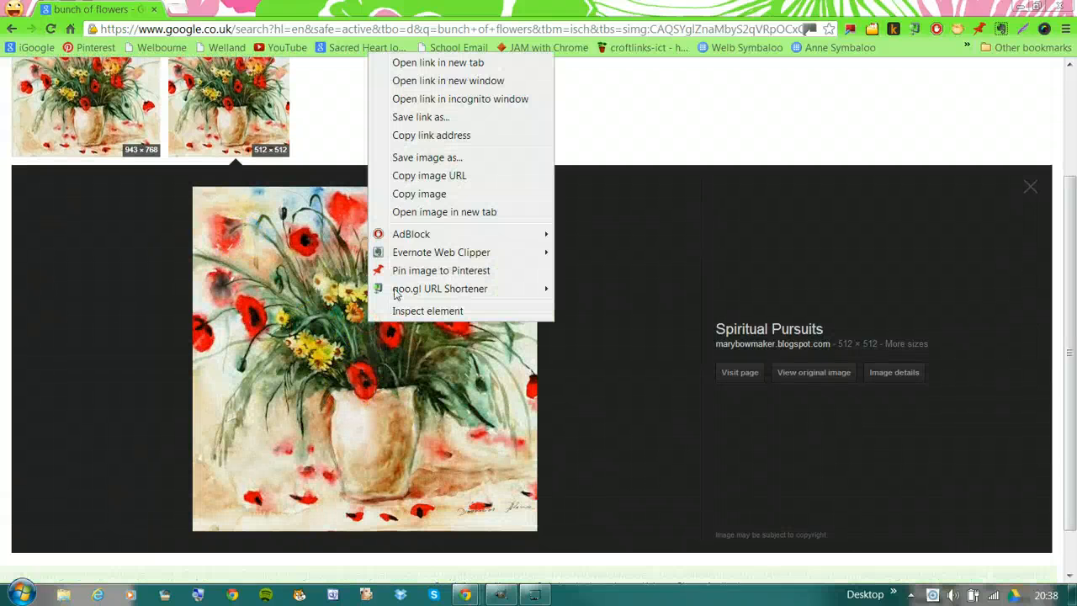
left_click(437, 194)
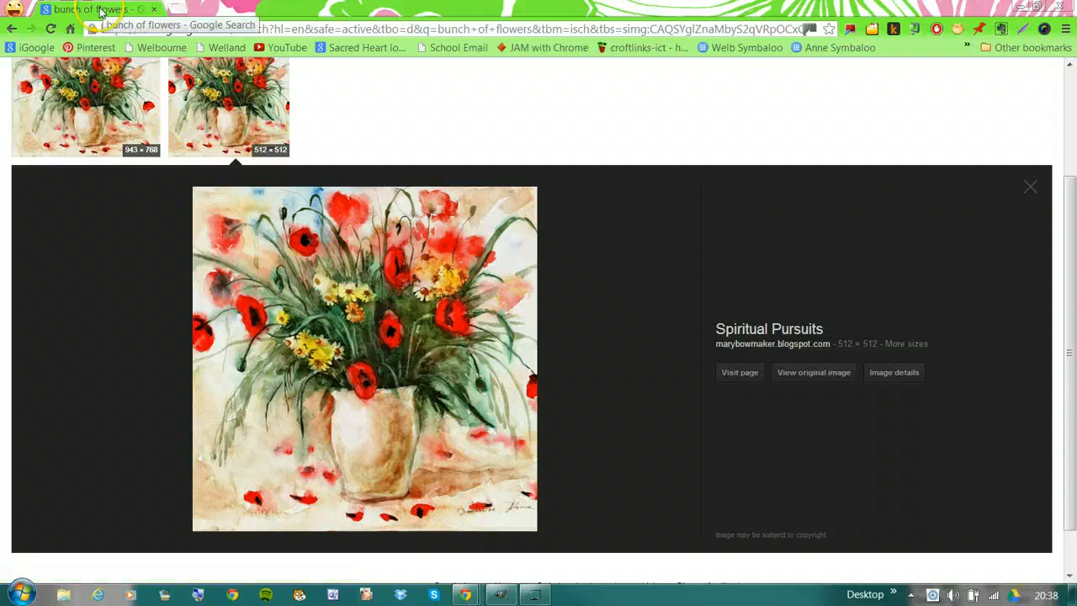
left_click_drag(101, 9, 1012, 153)
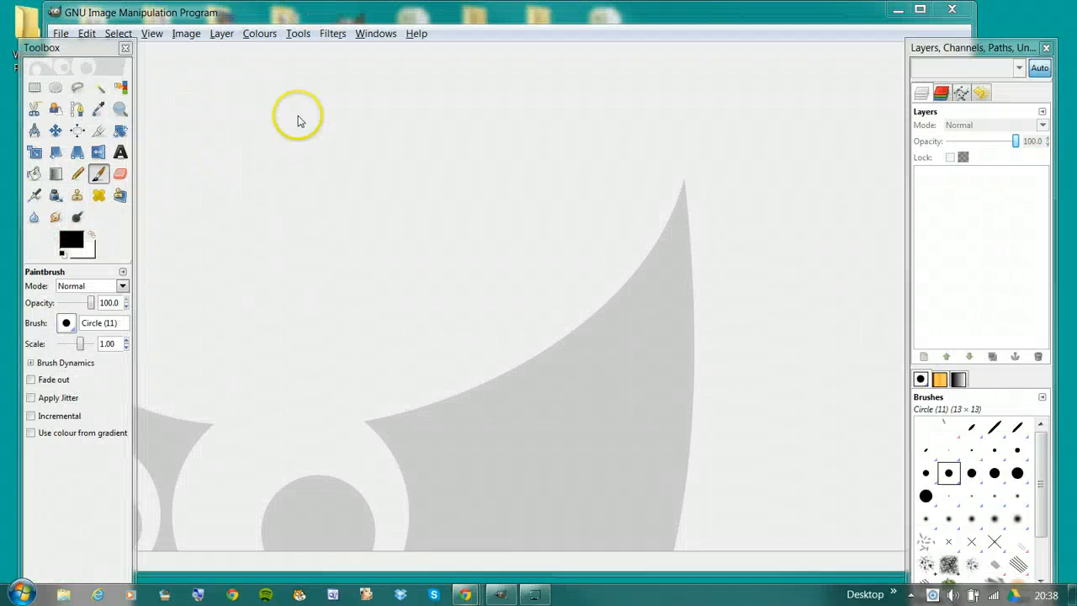
left_click(87, 33)
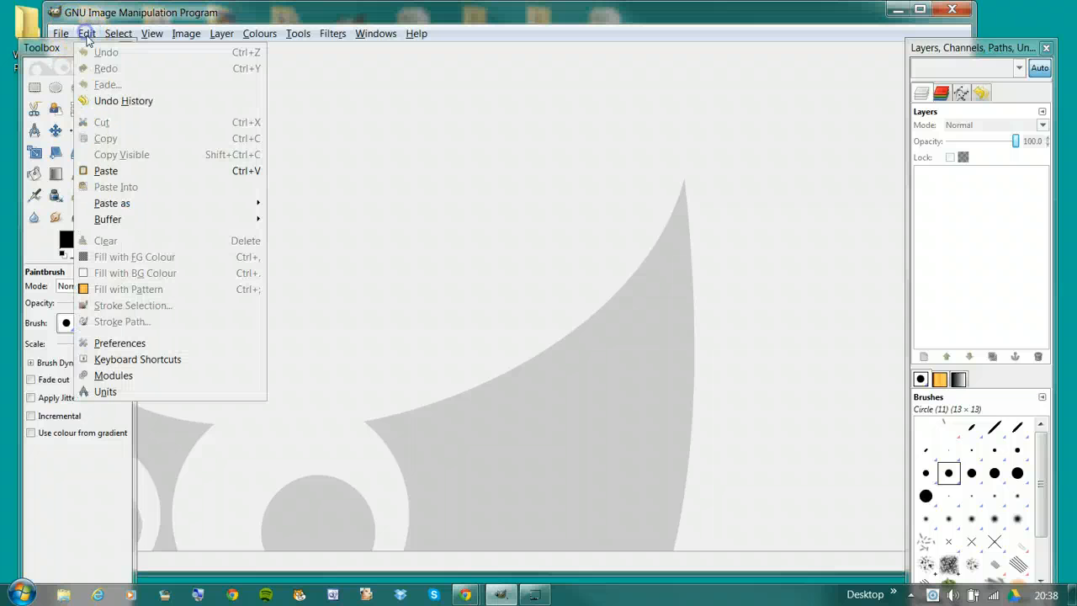
left_click(106, 170)
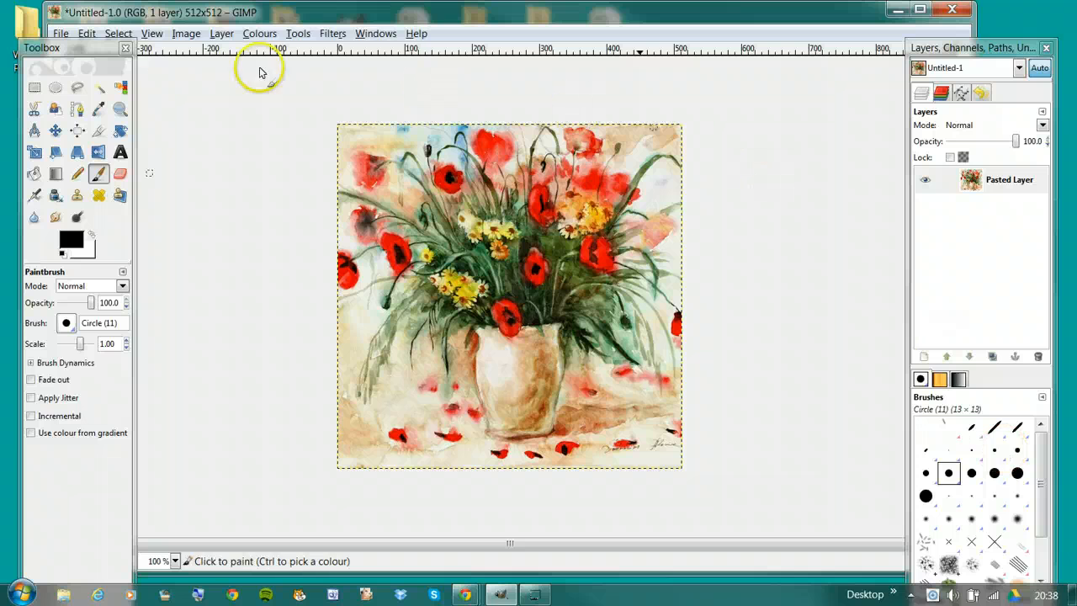
Select the entire pasted painting and copy it
left_click(124, 33)
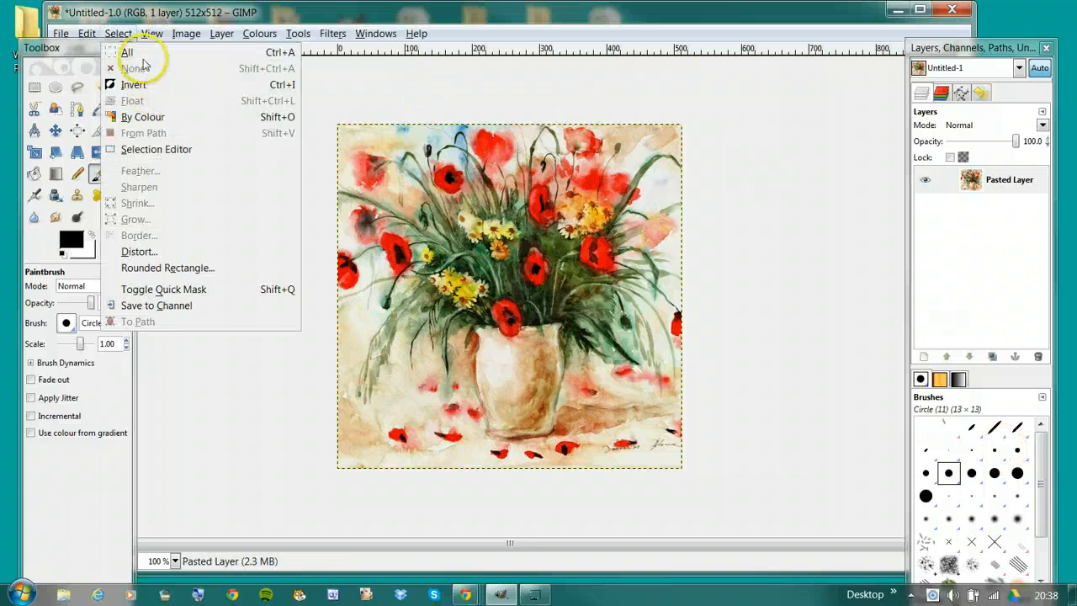
left_click(139, 47)
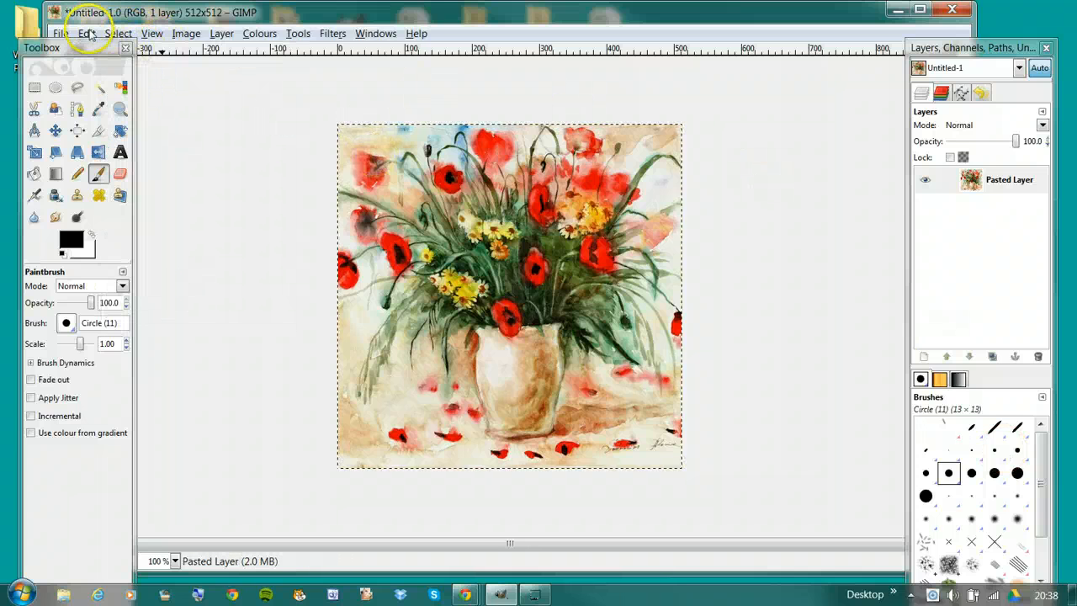
left_click(87, 34)
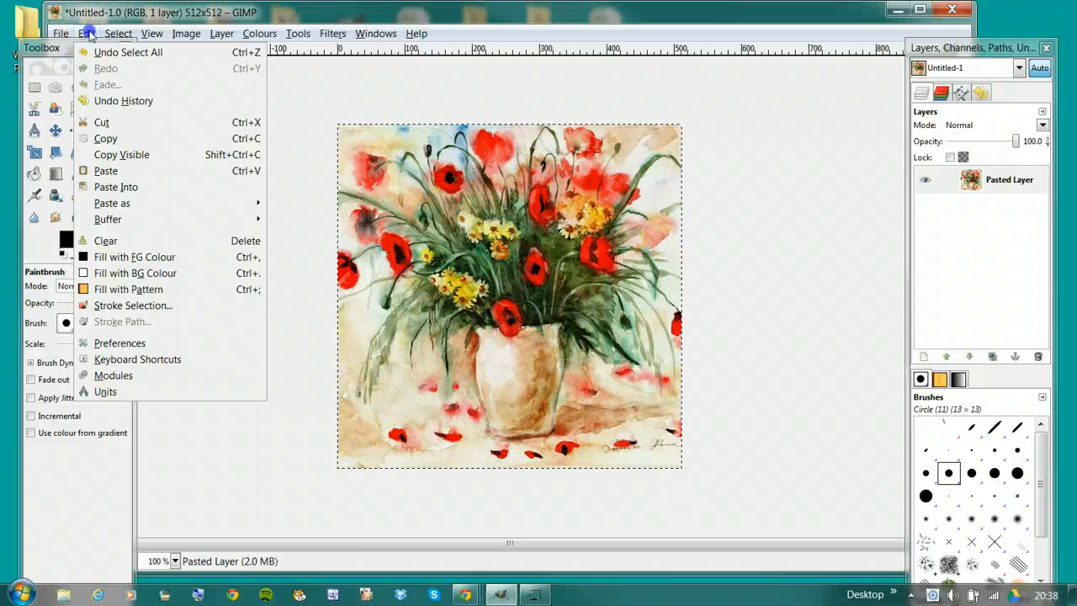
left_click(118, 139)
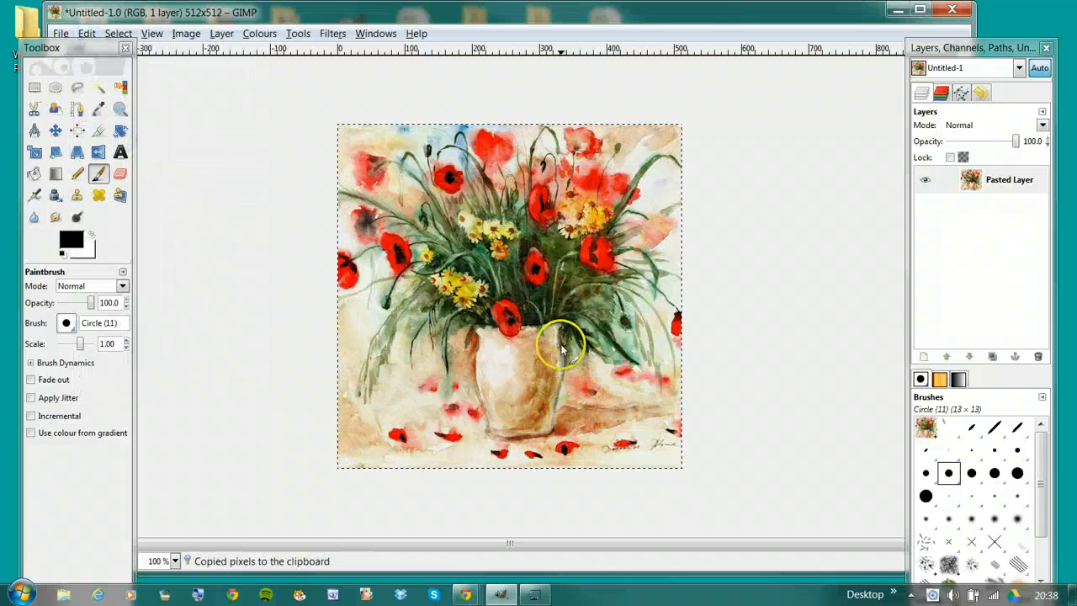
Create a new blank image 1024 pixels wide and 1024 pixels high
left_click(61, 34)
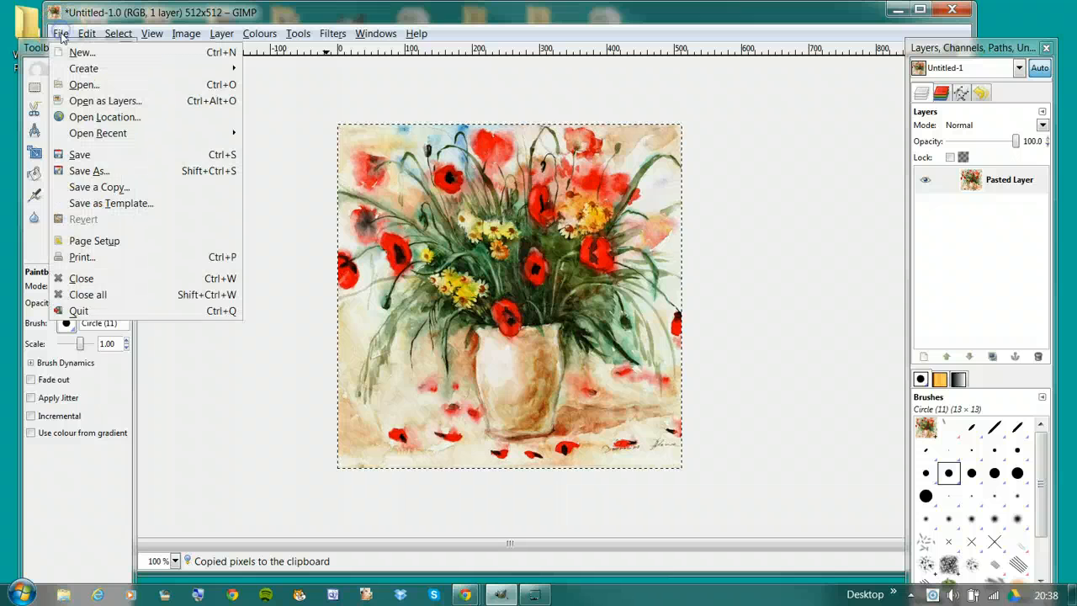
left_click(82, 53)
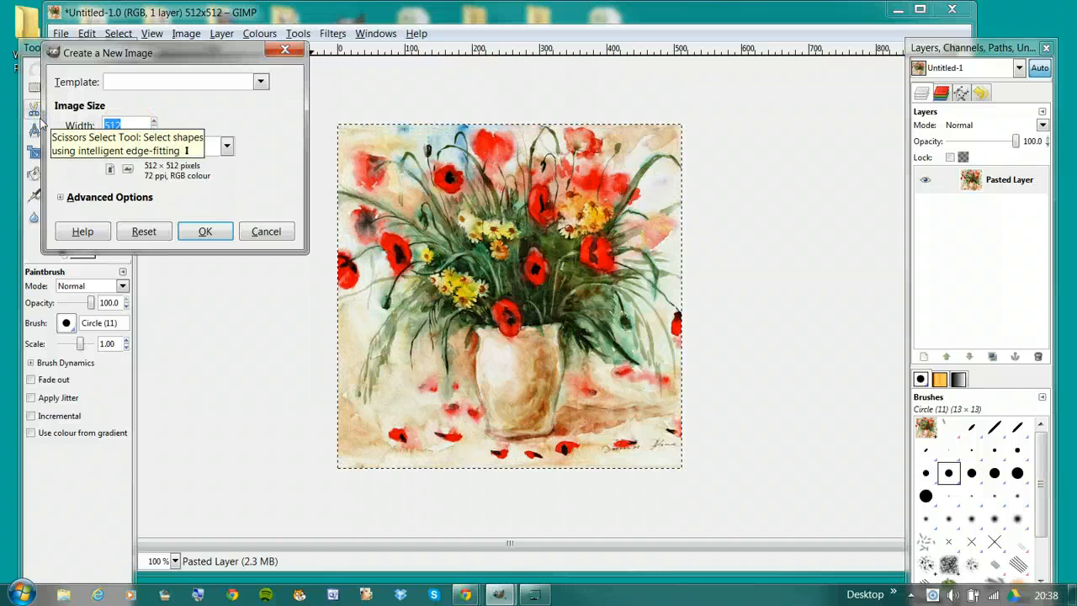
type("1")
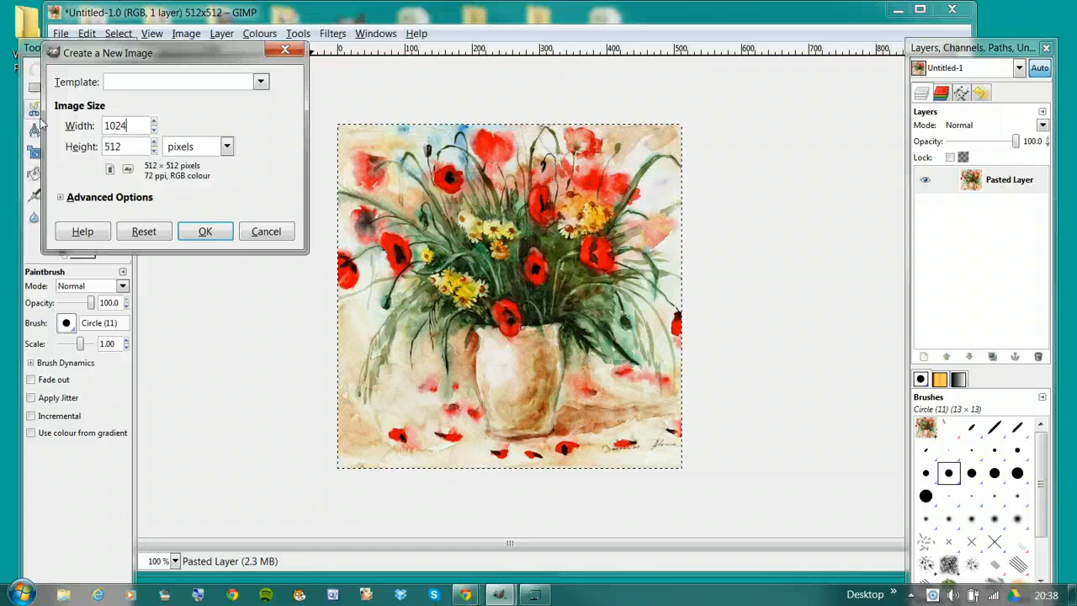
double_click(118, 147)
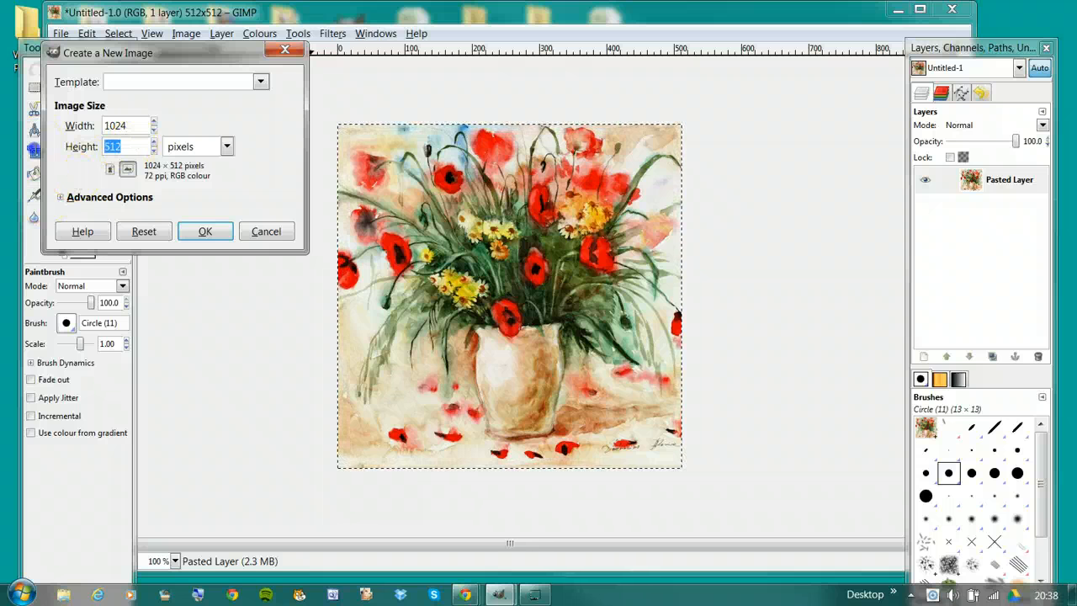
type("1")
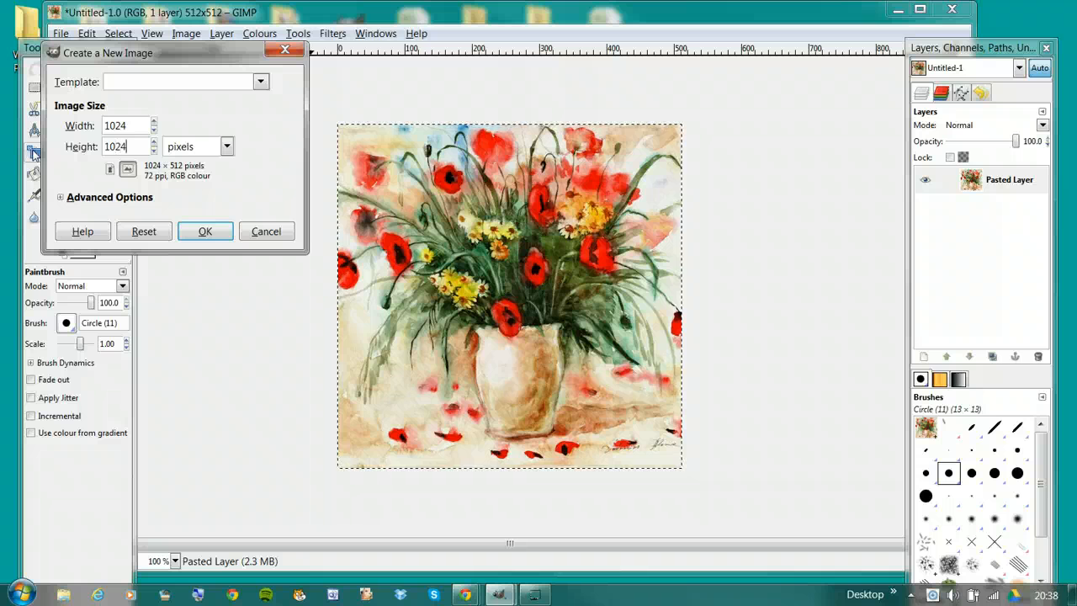
left_click(209, 236)
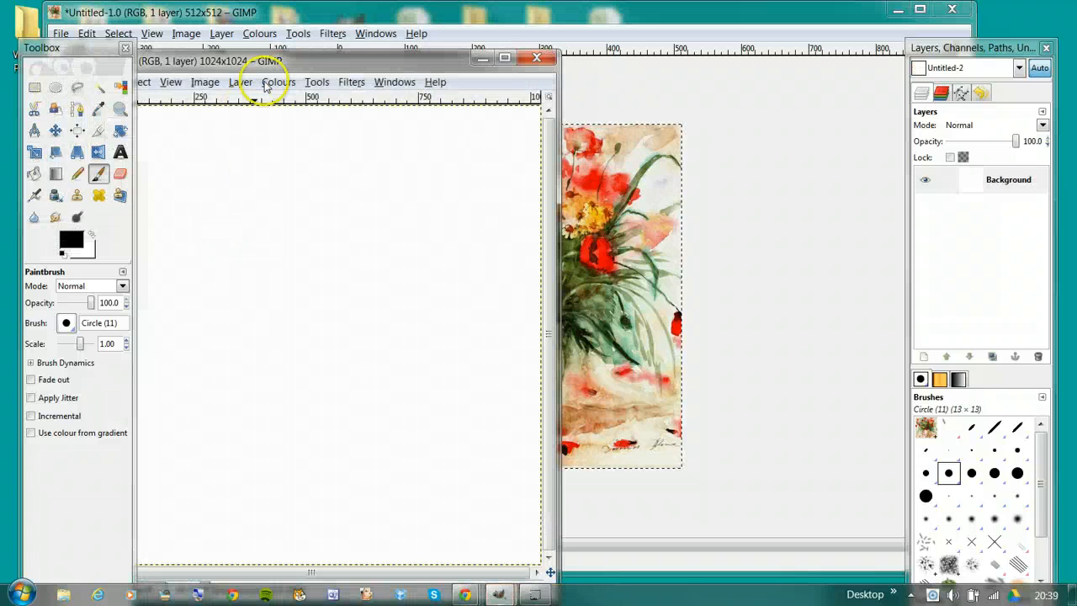
Close the original 512 × 512 image without saving it and enlarge the blank image's window to show the whole canvas
left_click_drag(359, 69, 557, 31)
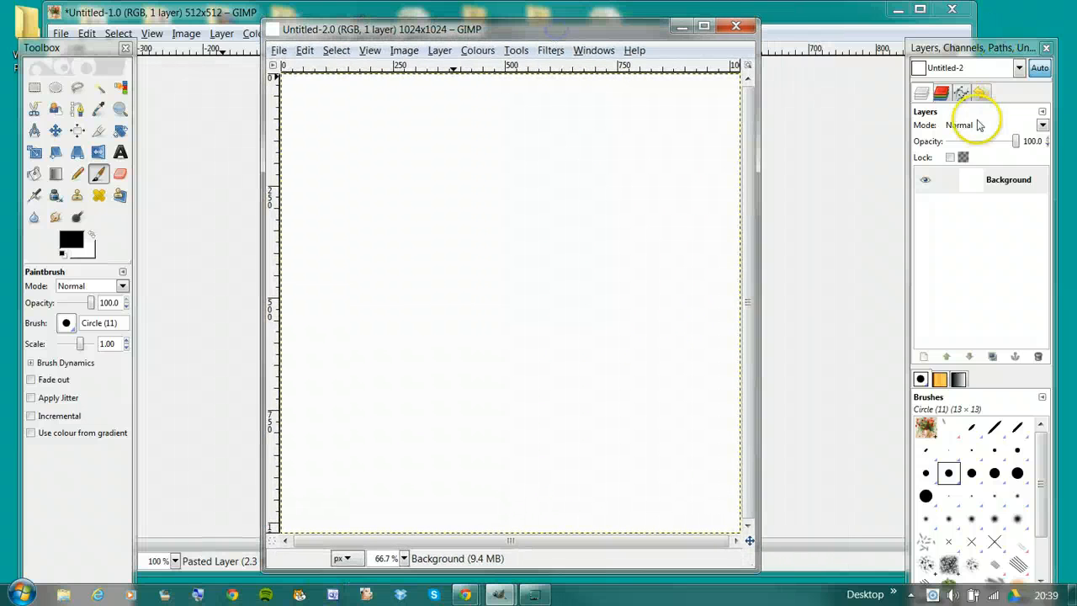
left_click(953, 9)
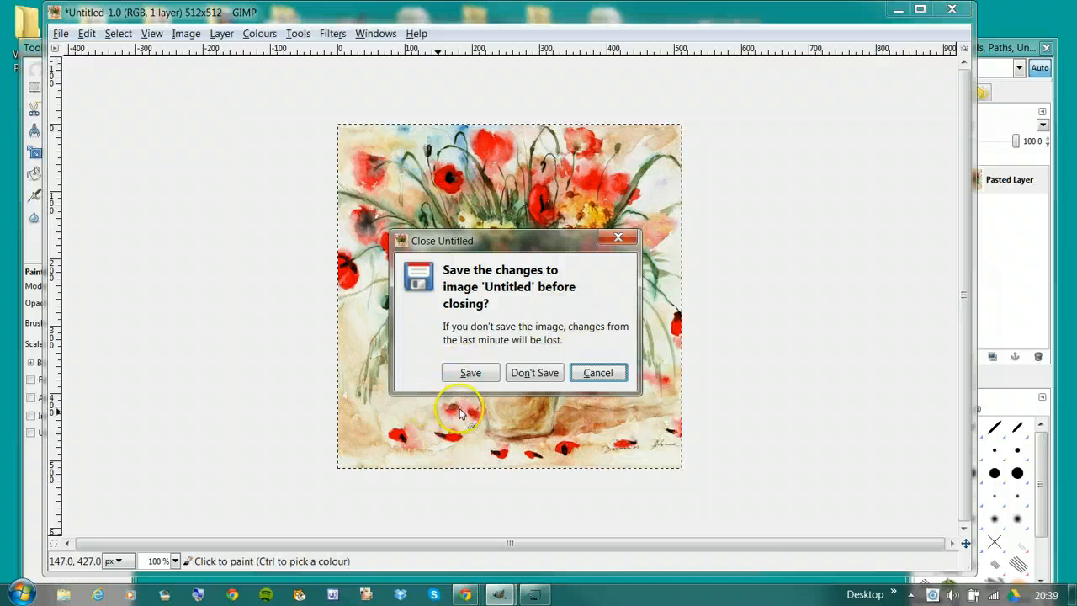
left_click(528, 378)
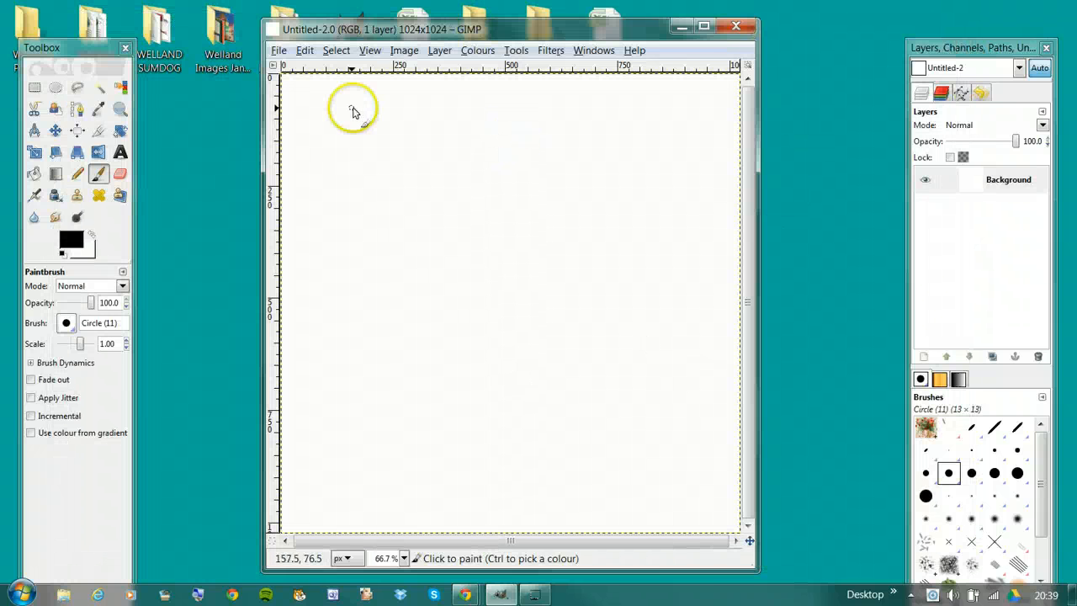
left_click_drag(757, 564, 821, 570)
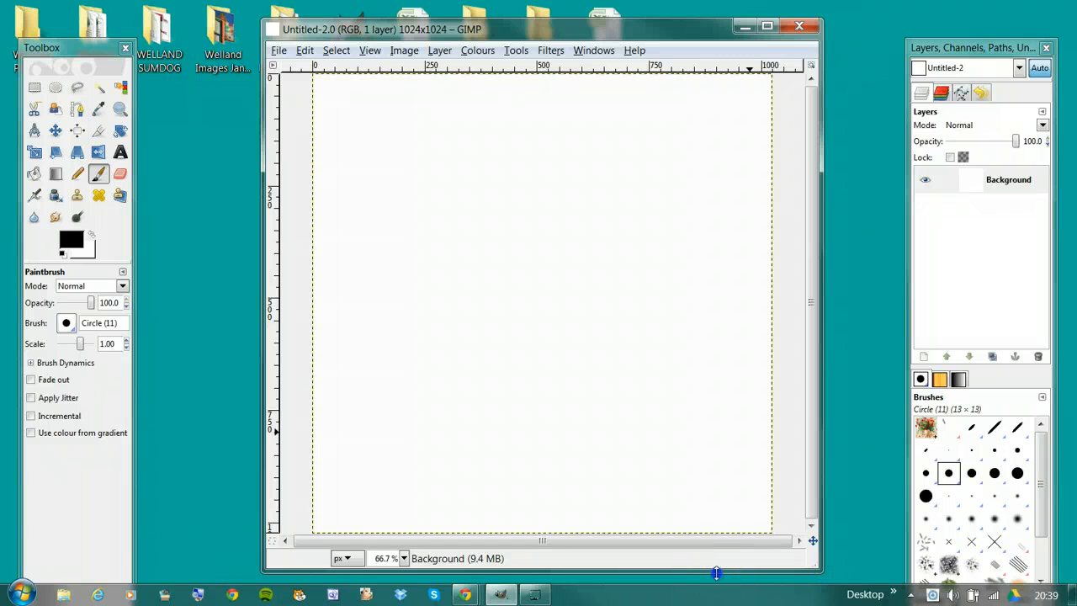
left_click_drag(717, 573, 717, 604)
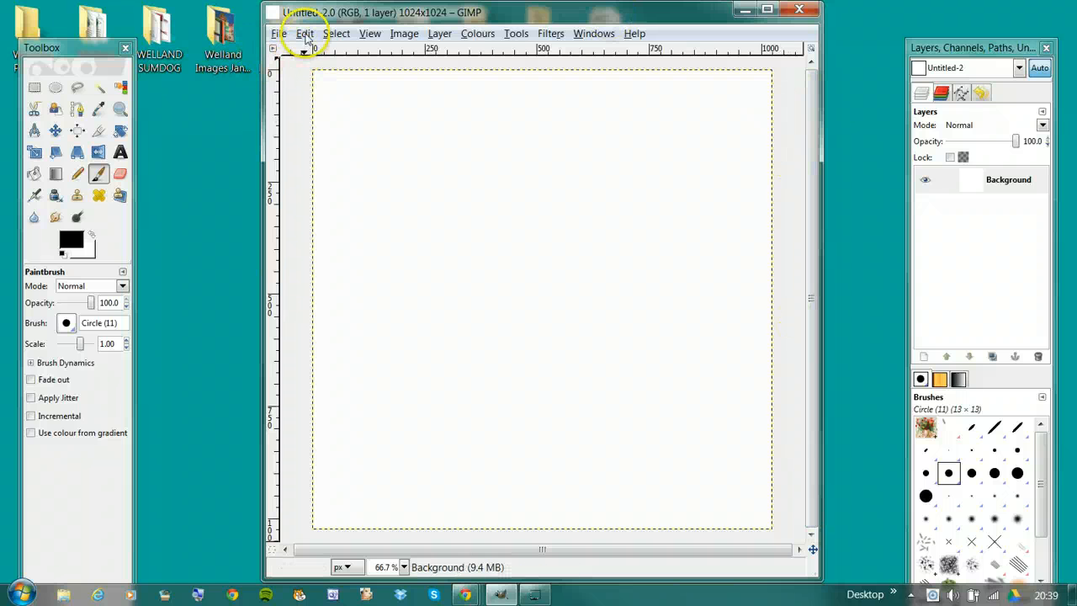
Paste the copied painting into the blank 1024 × 1024 image twice, each time as a new layer
left_click(305, 33)
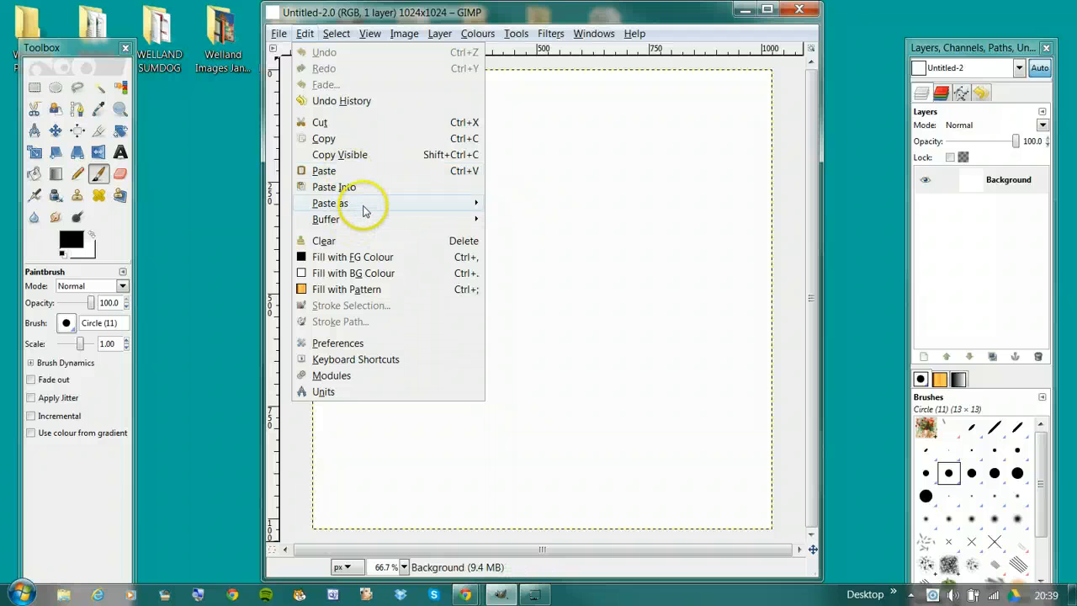
mouse_move(360, 204)
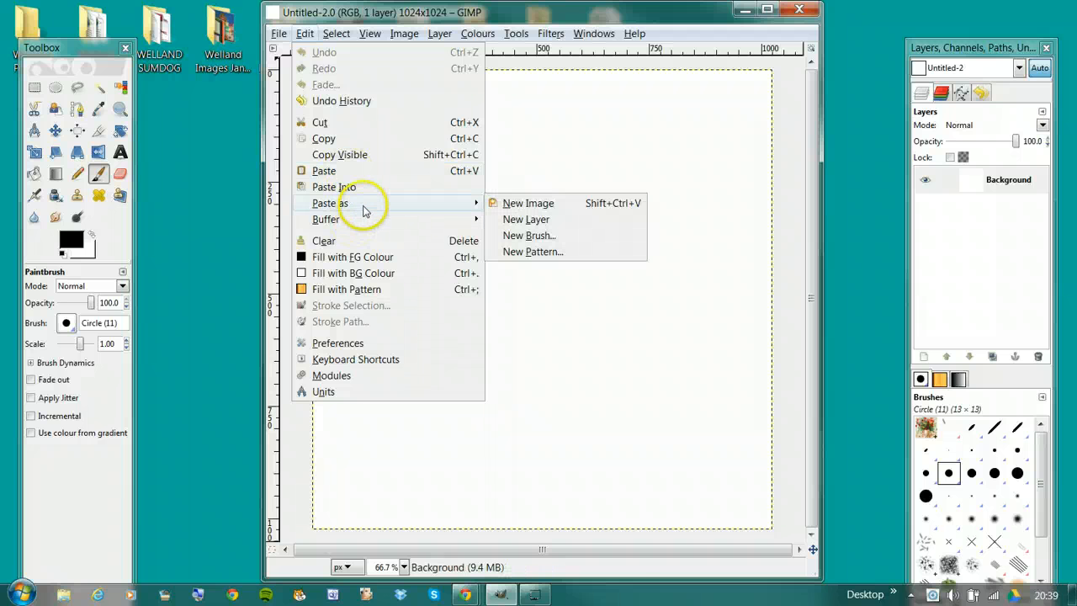
left_click(572, 226)
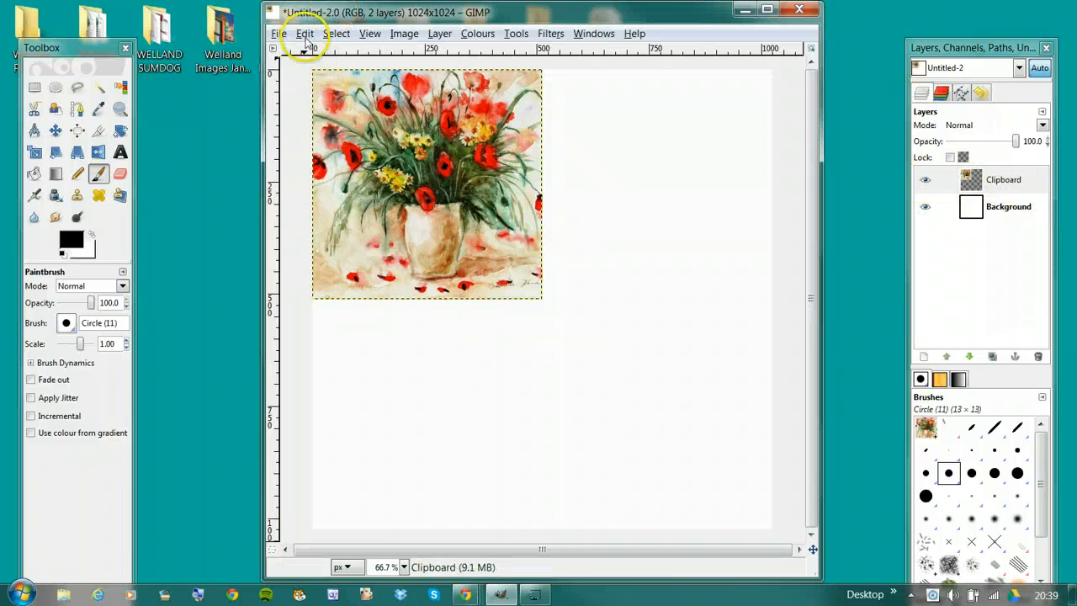
left_click(305, 38)
mouse_move(373, 208)
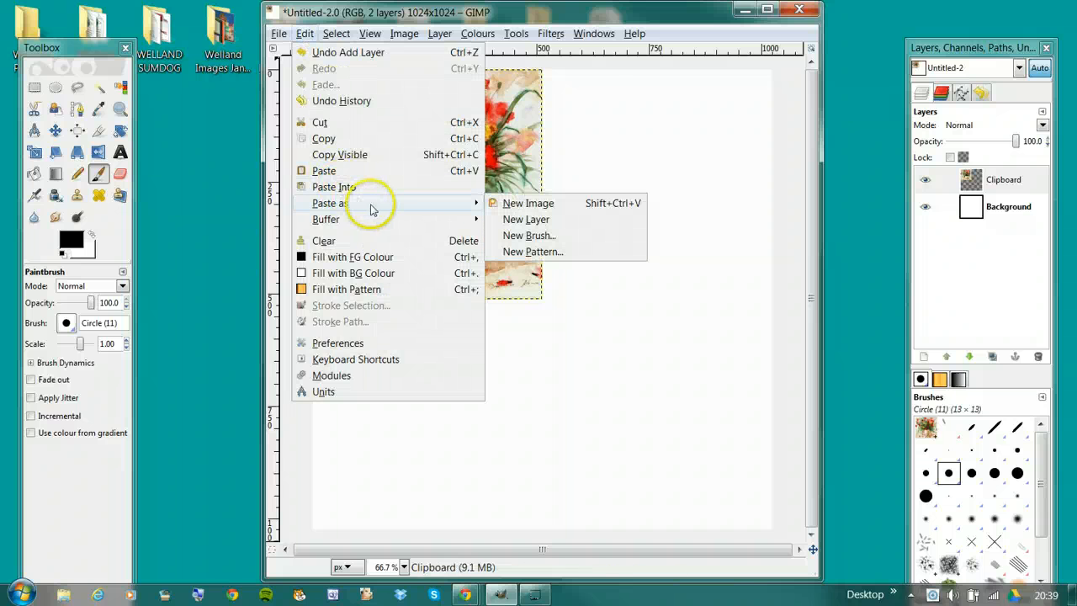
left_click(526, 219)
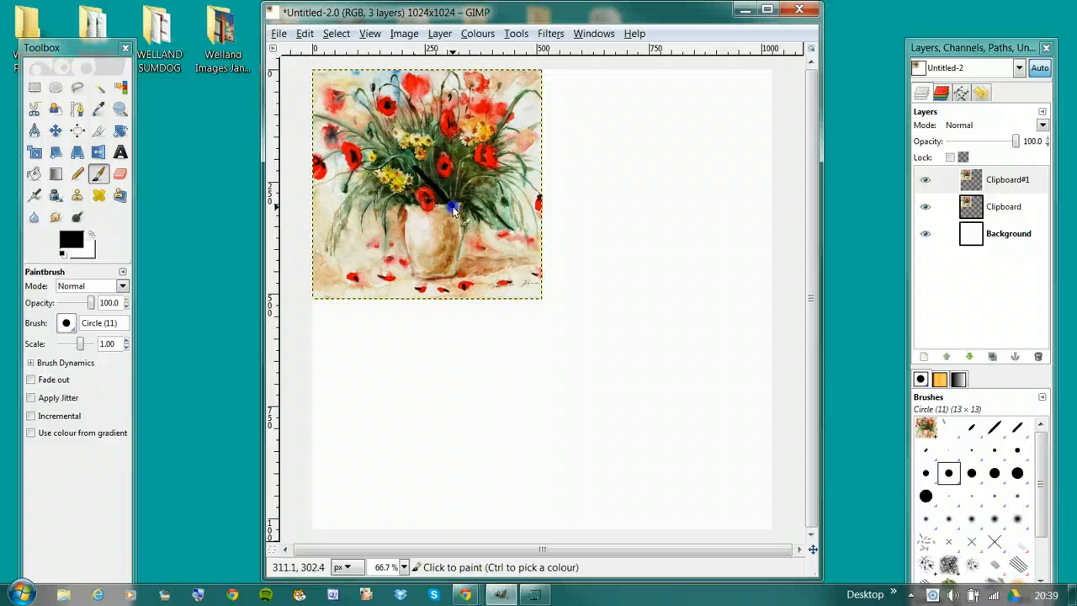
Undo the stray paintbrush stroke on the topmost painting layer and activate the Move tool
left_click(303, 36)
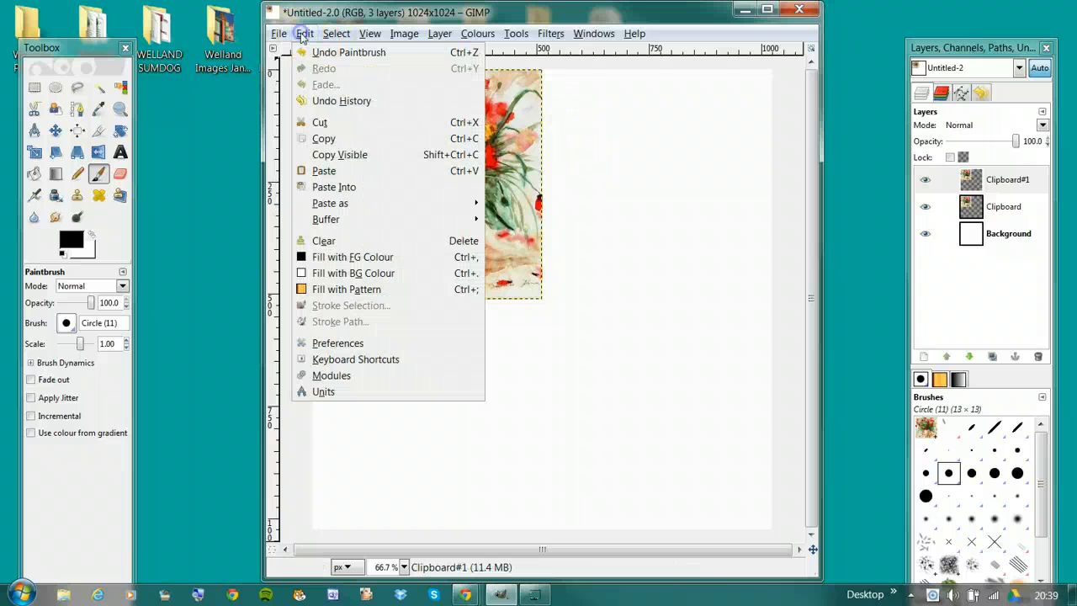
left_click(328, 53)
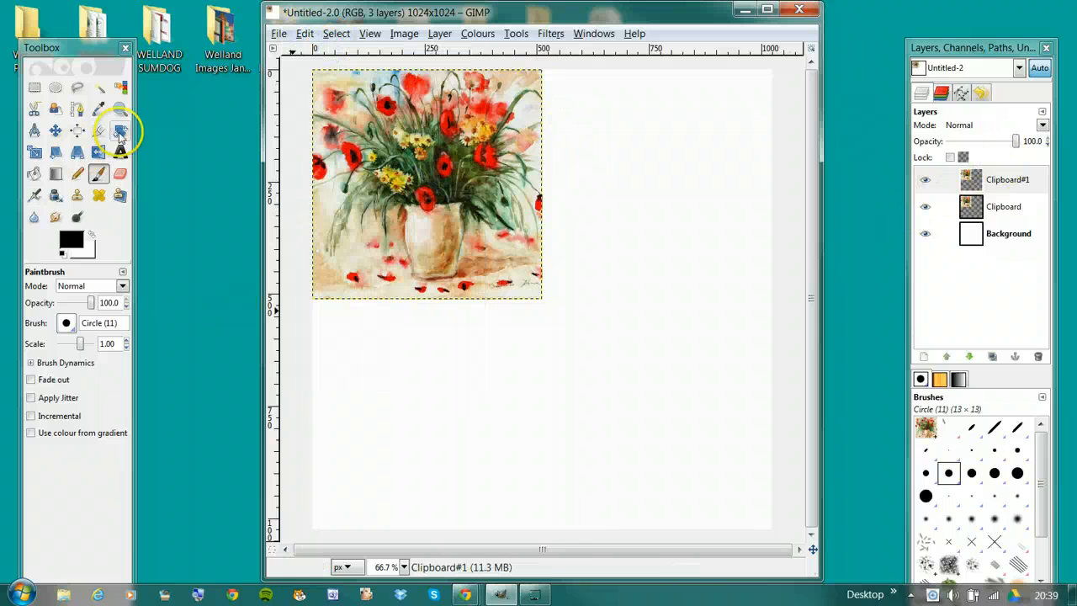
left_click(54, 130)
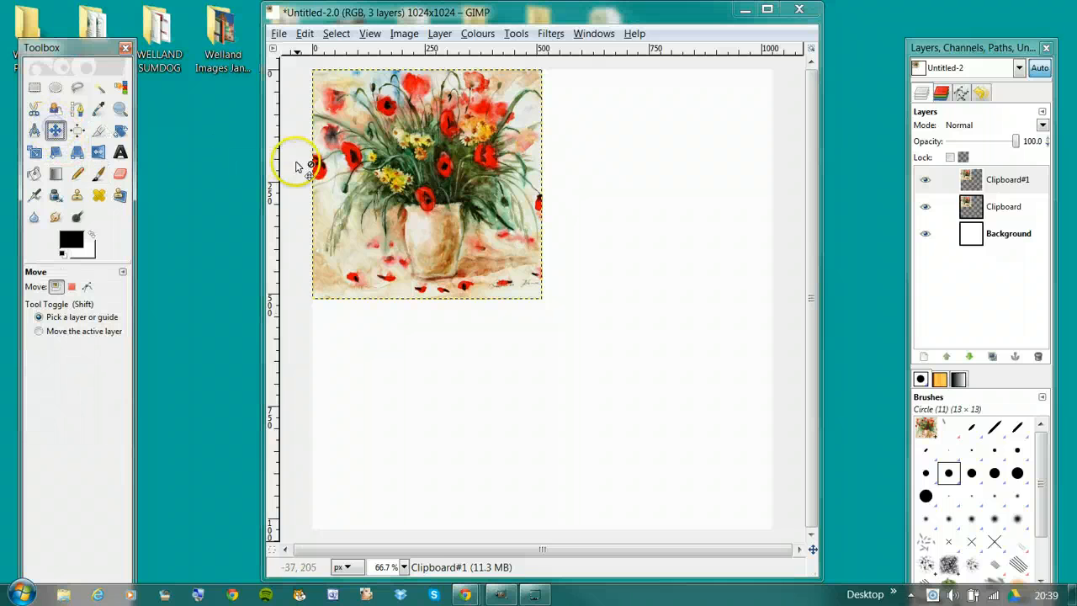
Move the topmost painting layer to the canvas's upper-right quarter and paste another copy as a new layer in the lower-left quarter
left_click_drag(388, 165, 618, 162)
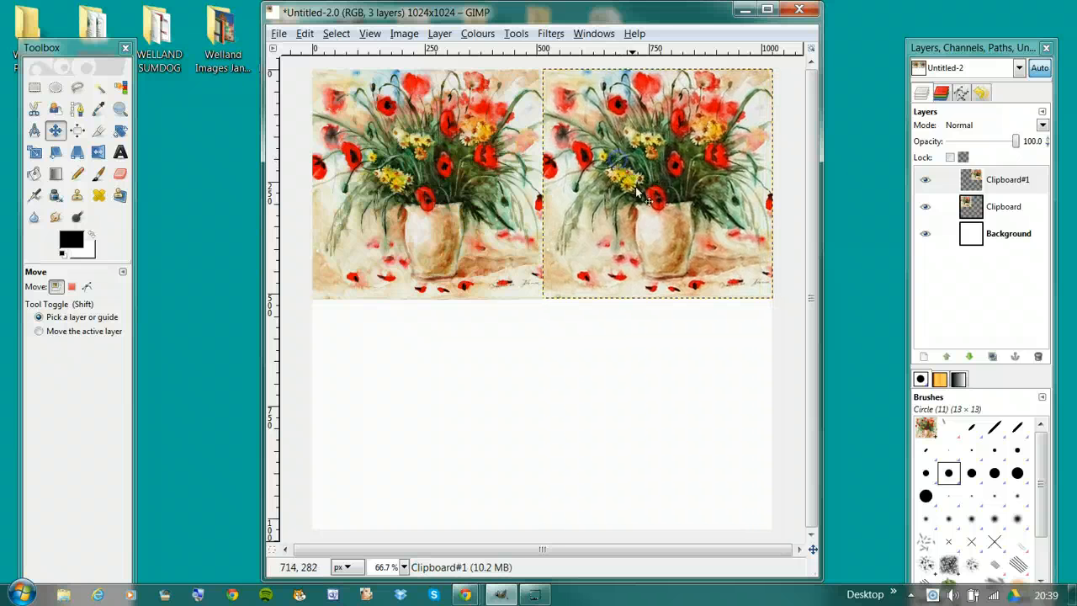
left_click(301, 34)
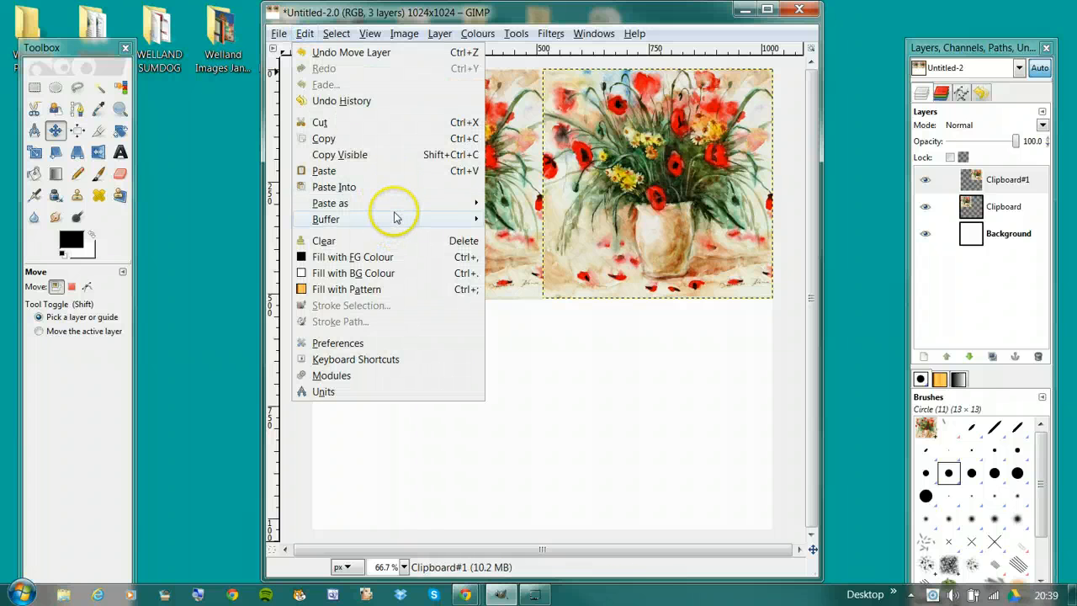
mouse_move(400, 207)
left_click(521, 219)
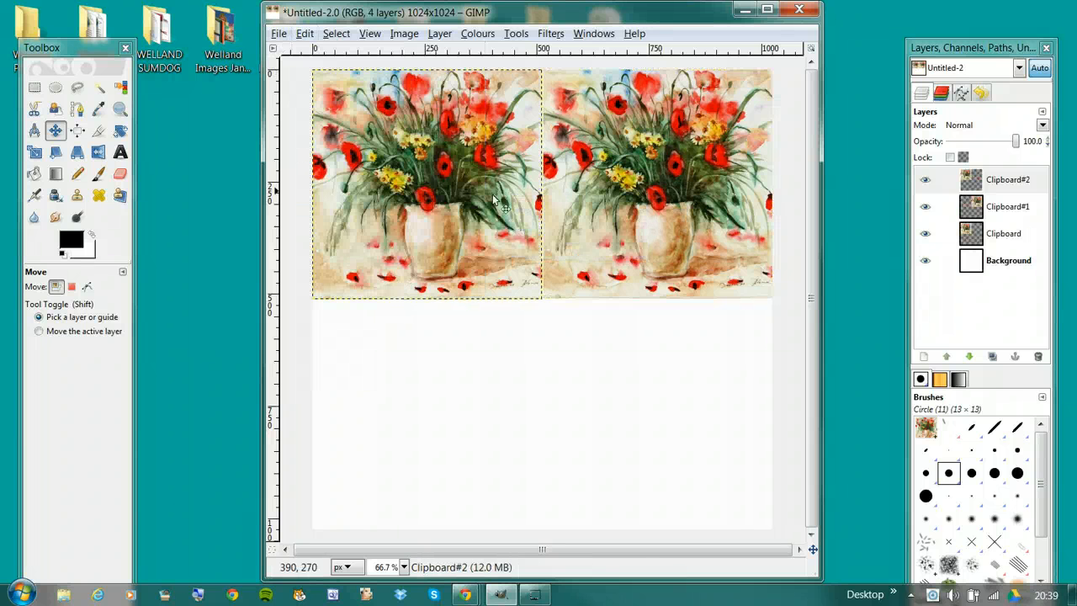
left_click_drag(430, 152, 424, 399)
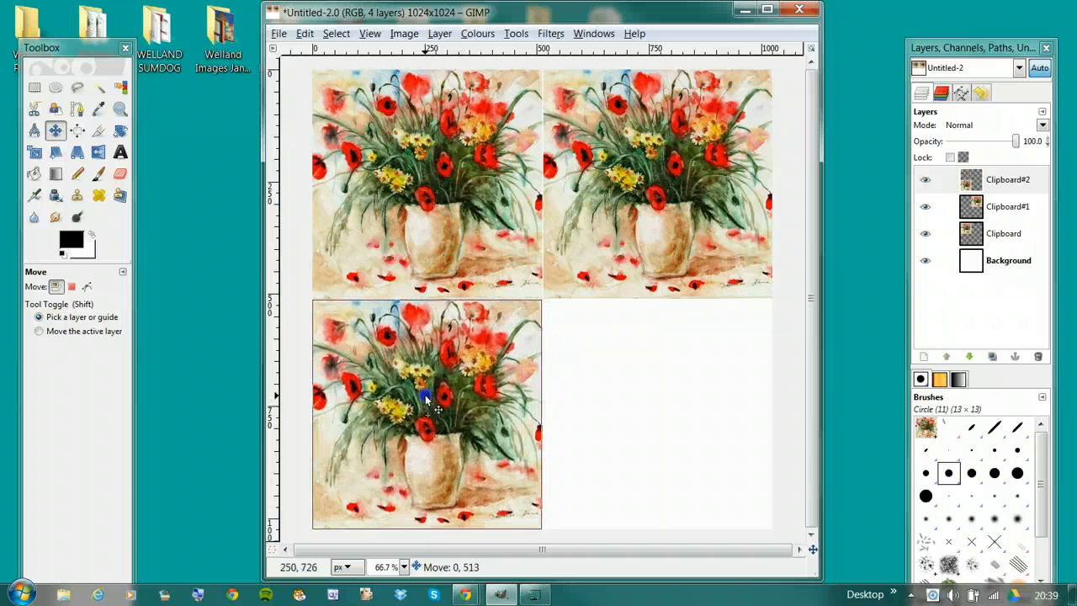
Paste a fourth copy of the painting as a new layer and move it into the canvas's lower-right quarter
left_click(305, 33)
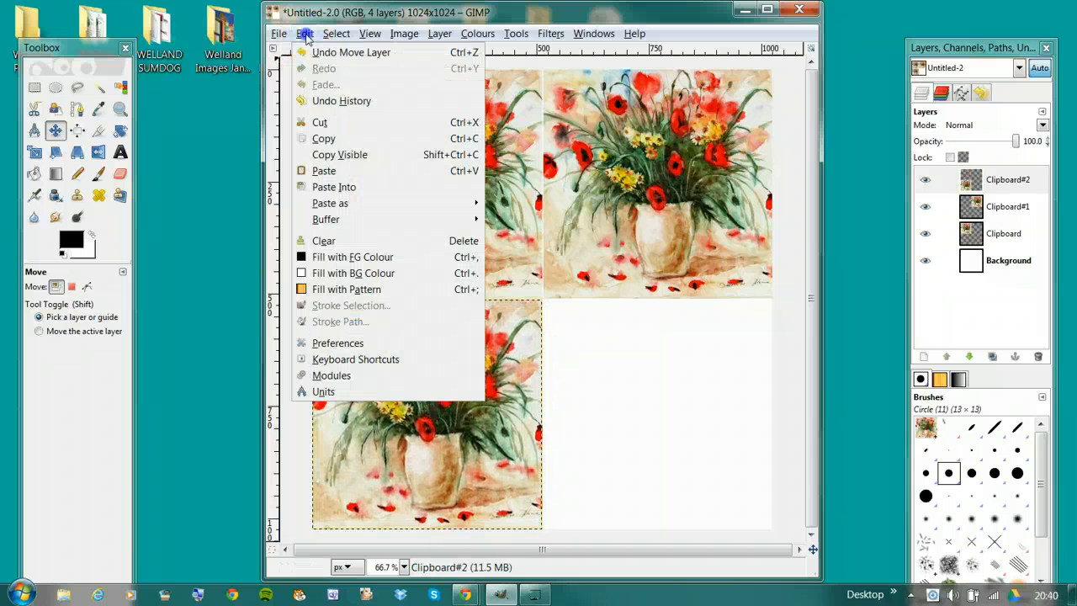
mouse_move(392, 206)
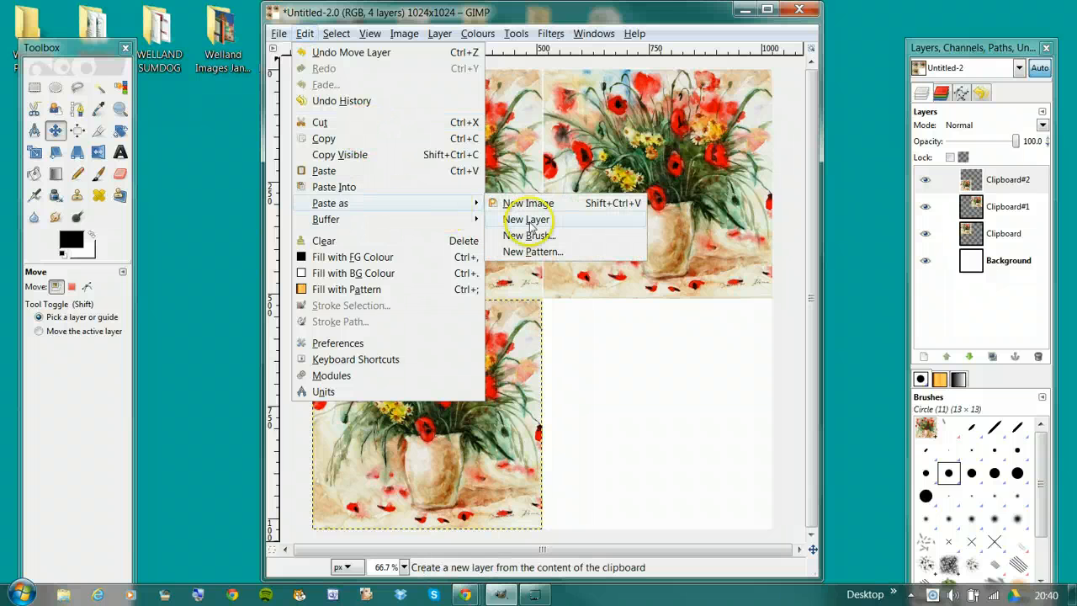
left_click(560, 222)
left_click_drag(433, 149, 664, 390)
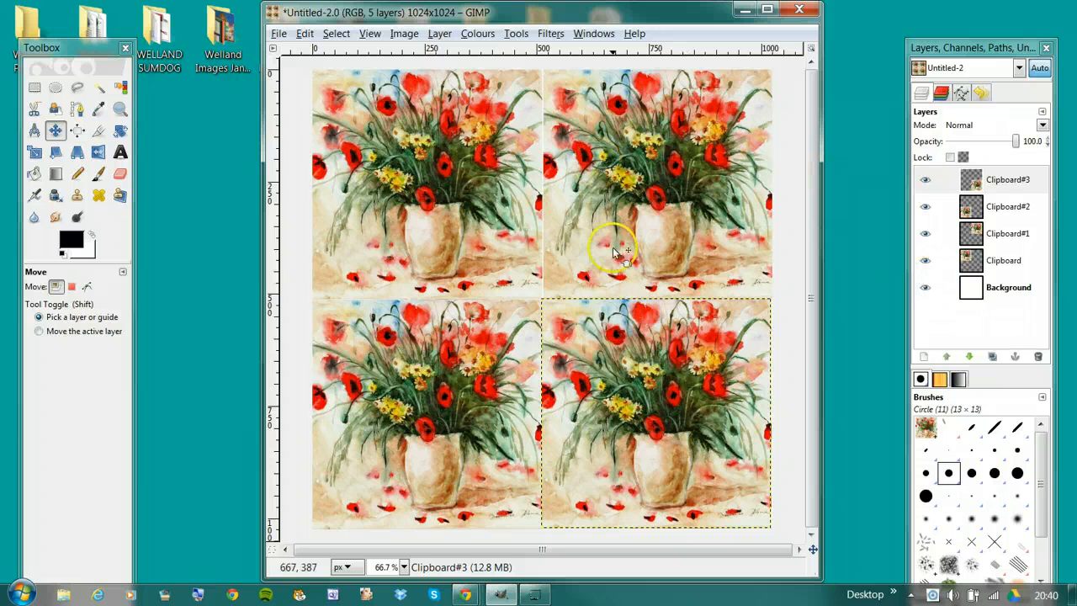
Hide the Clipboard#2, Clipboard#1 and Clipboard layers, leaving only the lower-right painting and the background visible
left_click(926, 233)
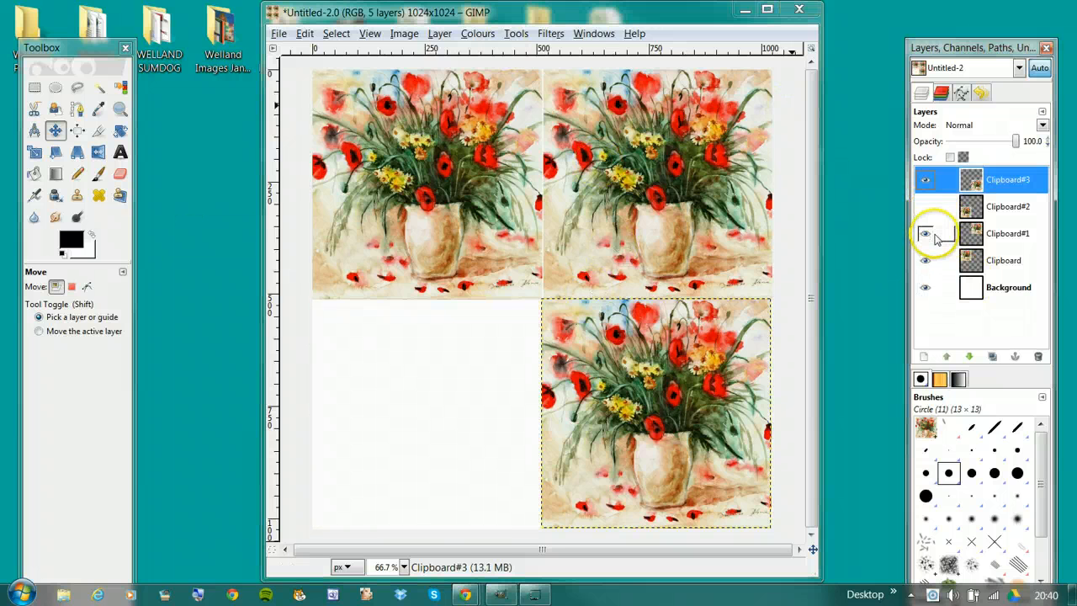
left_click(926, 233)
left_click(926, 260)
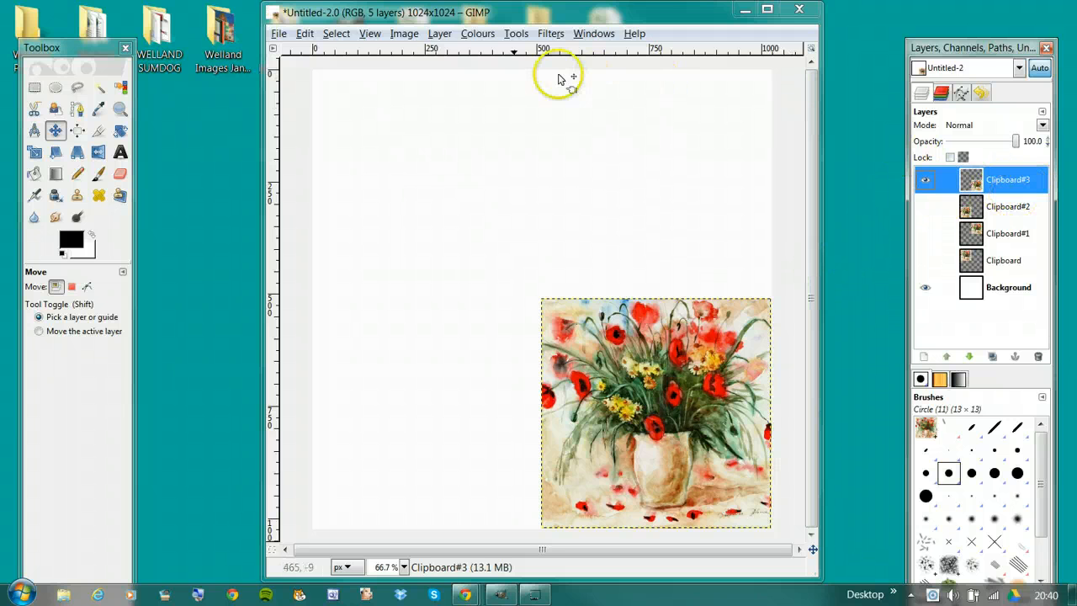
Select everything and recolour the Clipboard#3 painting with Hue-Saturation, setting the hue to -54
left_click(337, 35)
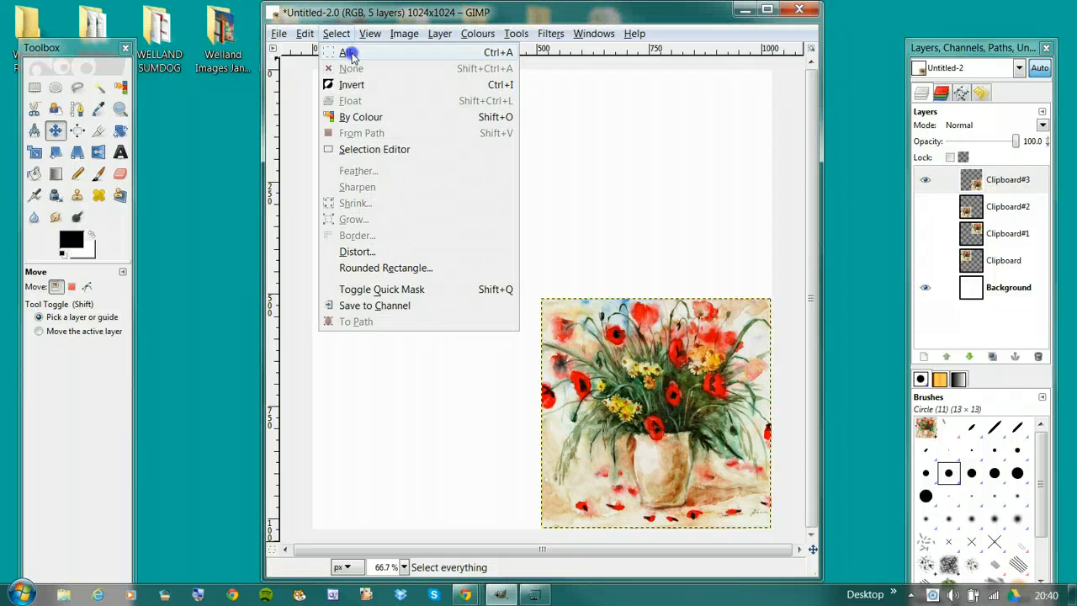
left_click(345, 52)
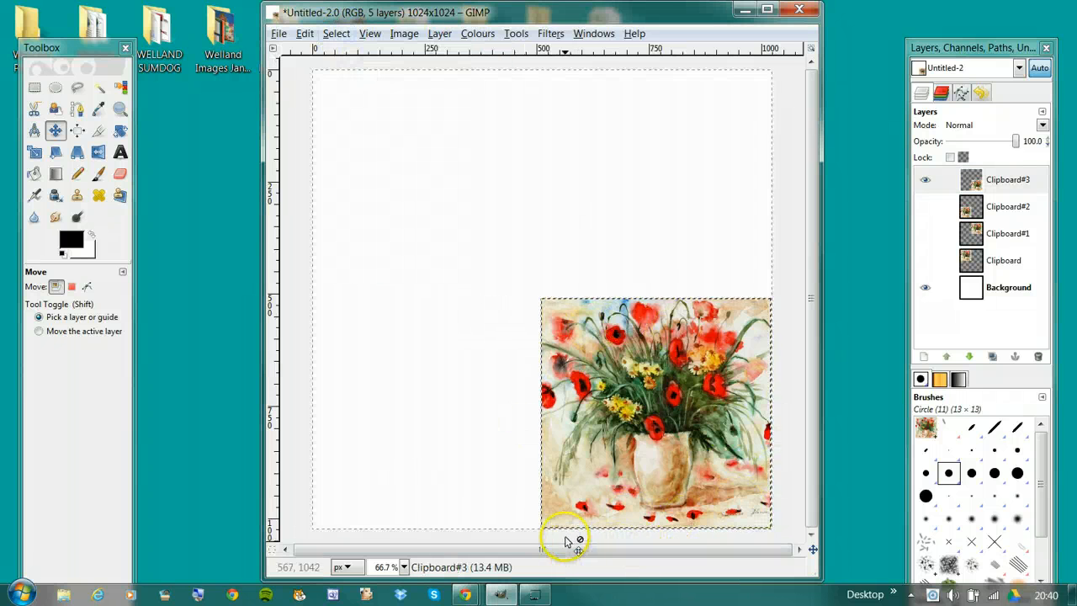
left_click(477, 33)
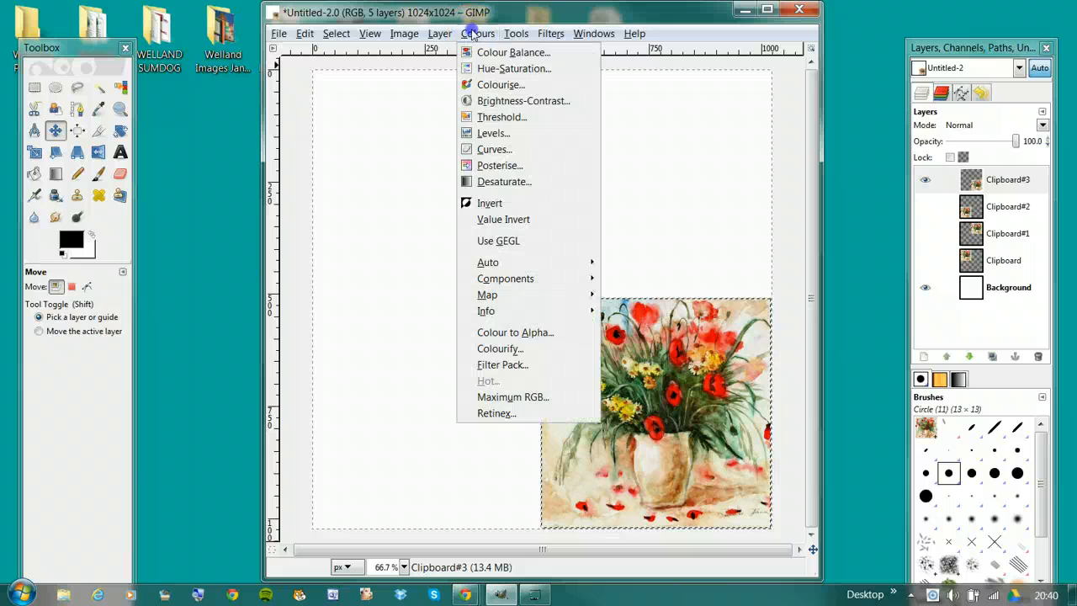
left_click(522, 68)
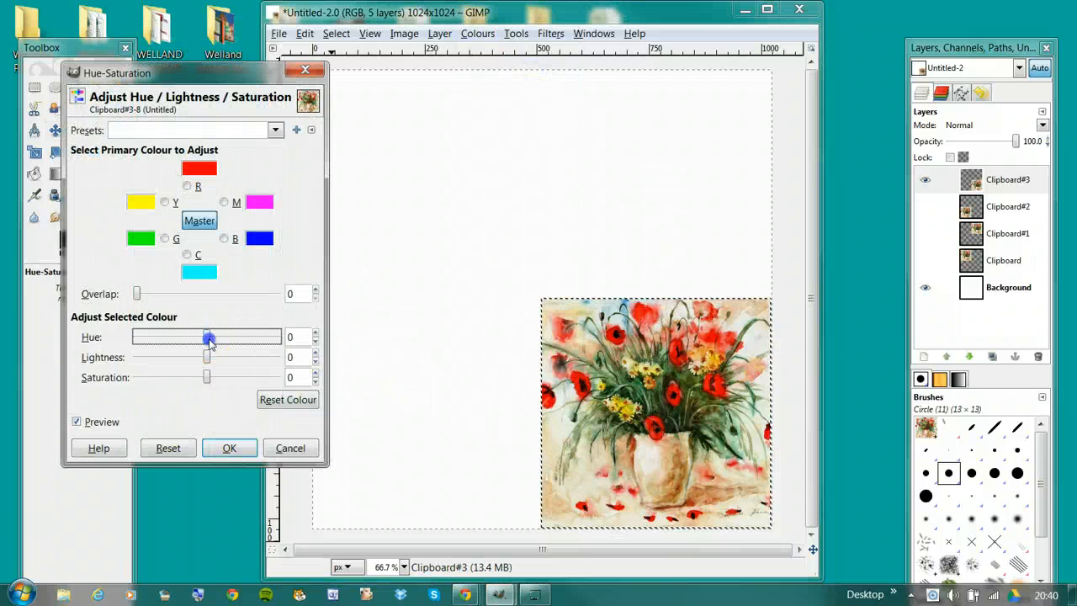
left_click_drag(209, 337, 191, 345)
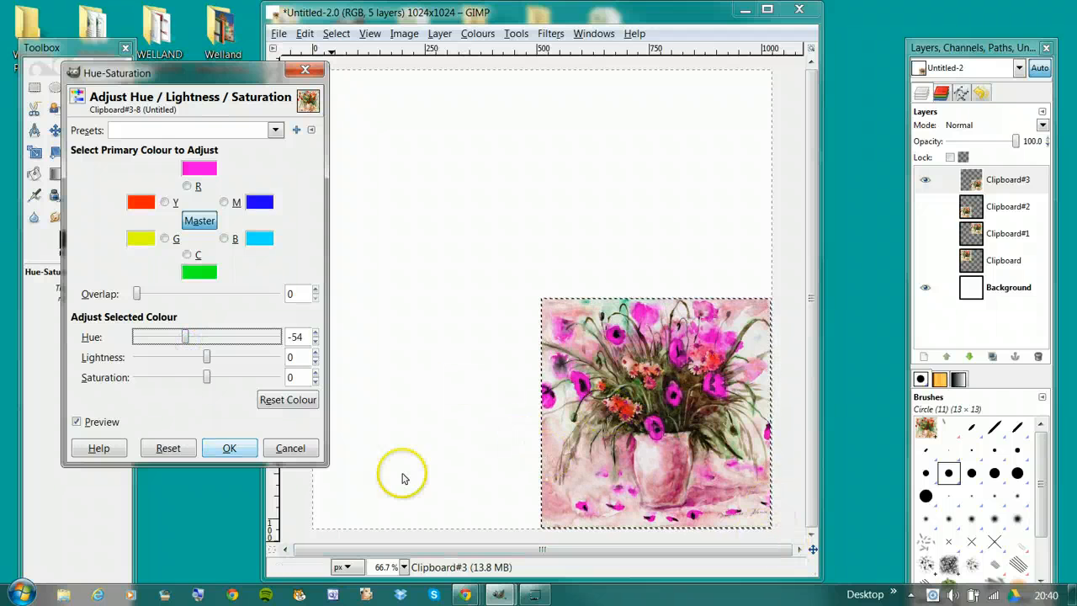
left_click(229, 447)
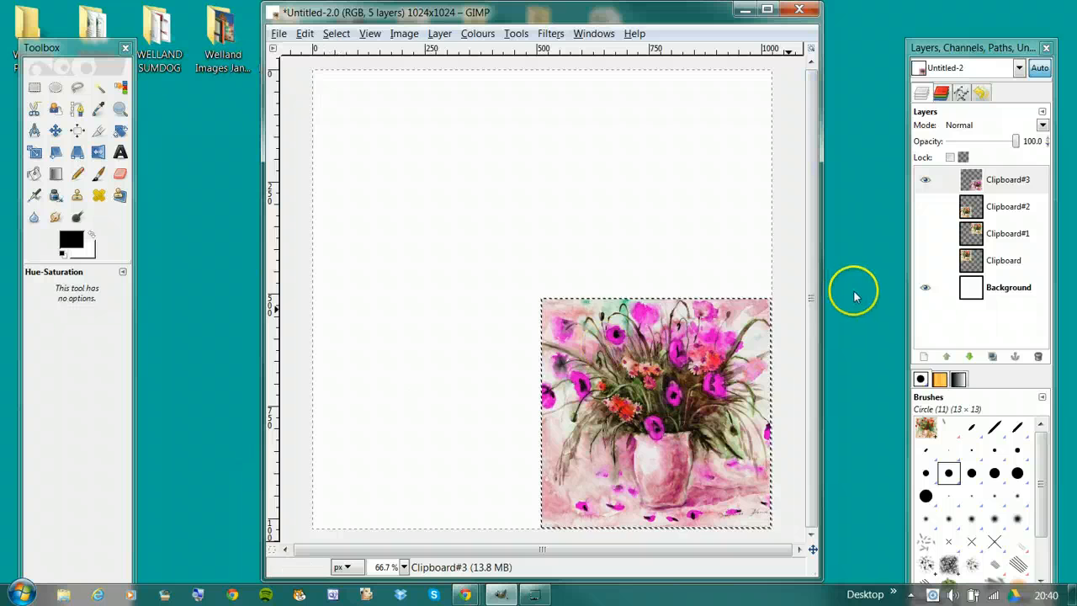
Hide the Clipboard#3 layer and make Clipboard#2 the active, visible layer
left_click(925, 180)
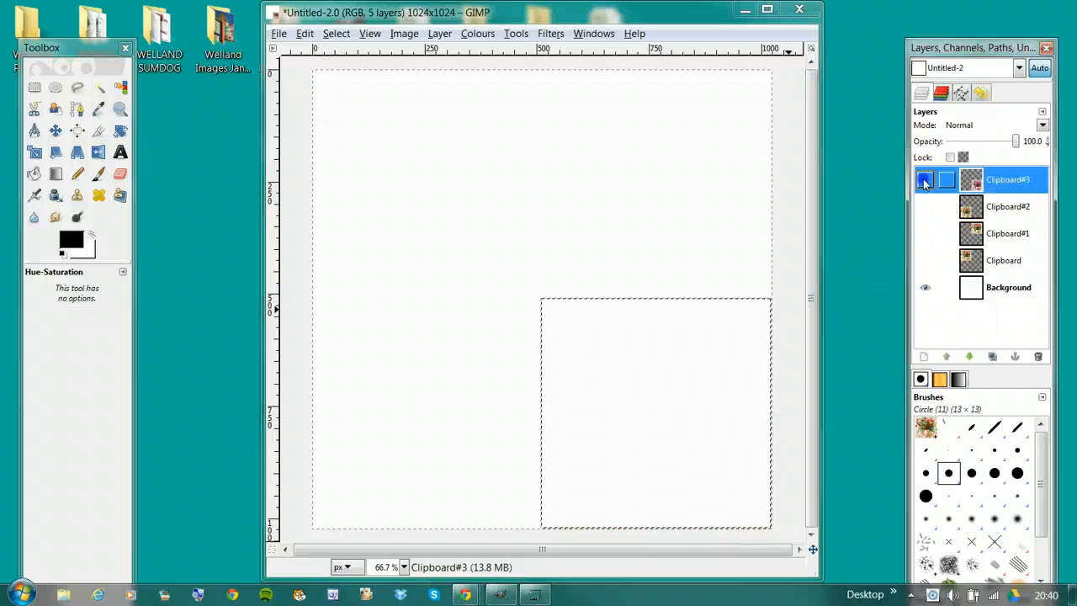
left_click(993, 210)
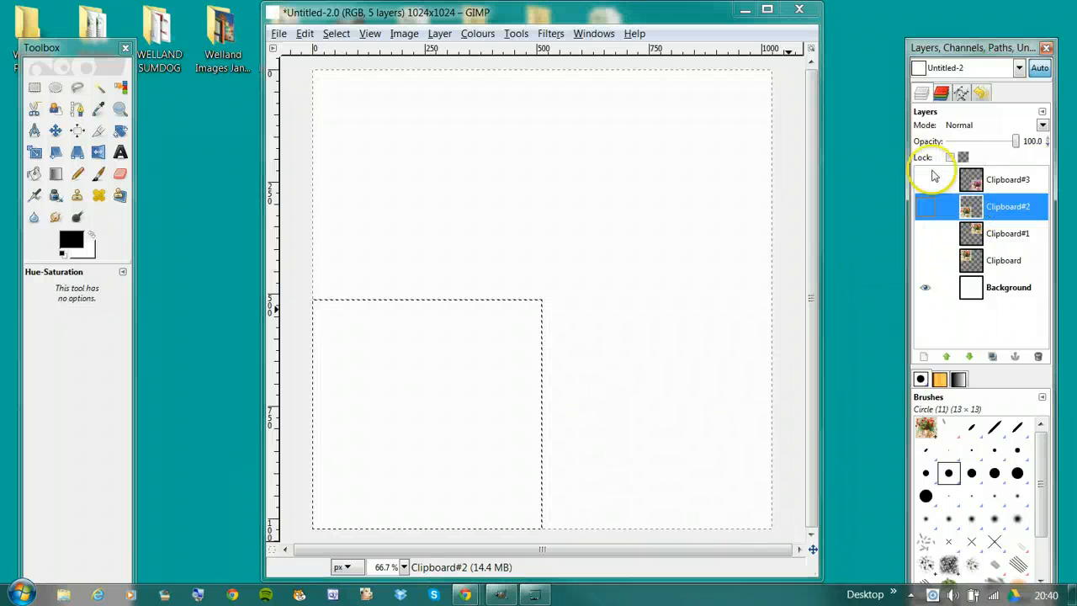
left_click(335, 34)
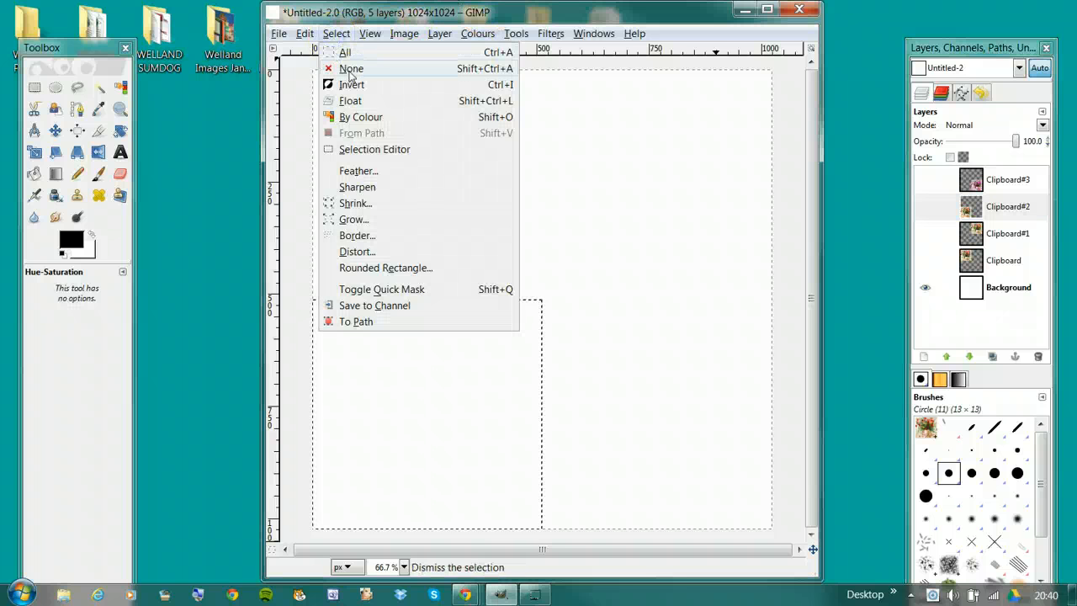
left_click(355, 55)
left_click(486, 35)
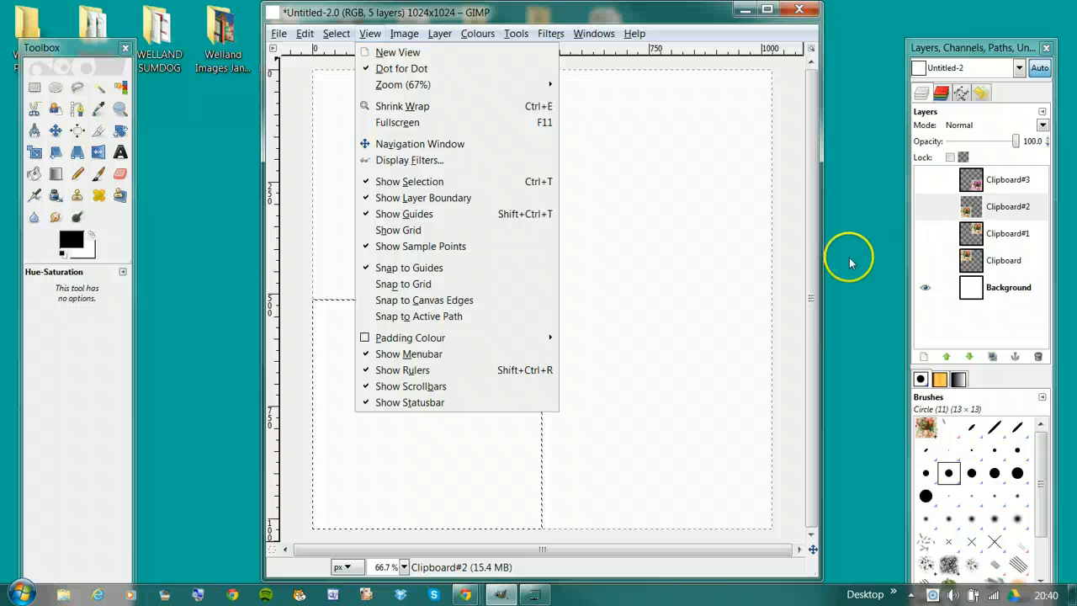
left_click(926, 208)
left_click(926, 207)
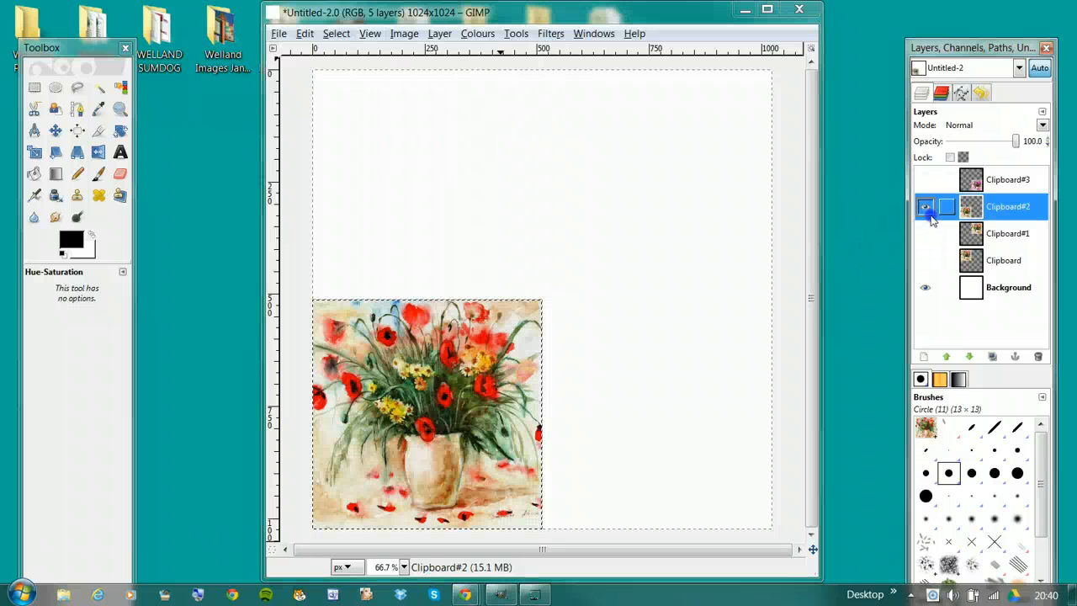
Select everything and recolour the Clipboard#2 painting with Hue-Saturation, setting the hue to 100
left_click(339, 34)
left_click(347, 53)
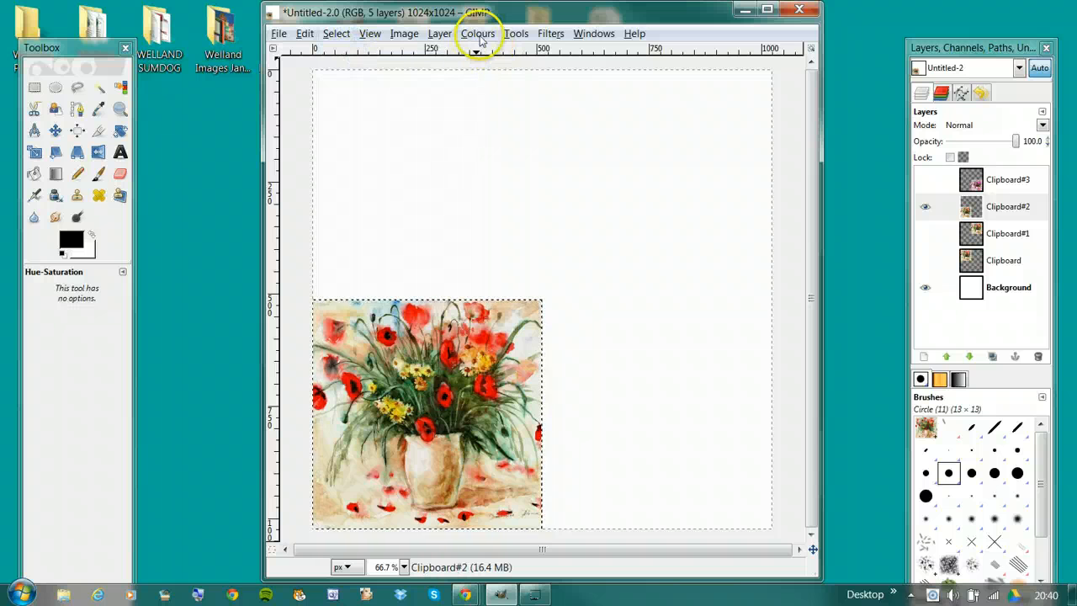
left_click(478, 34)
left_click(514, 69)
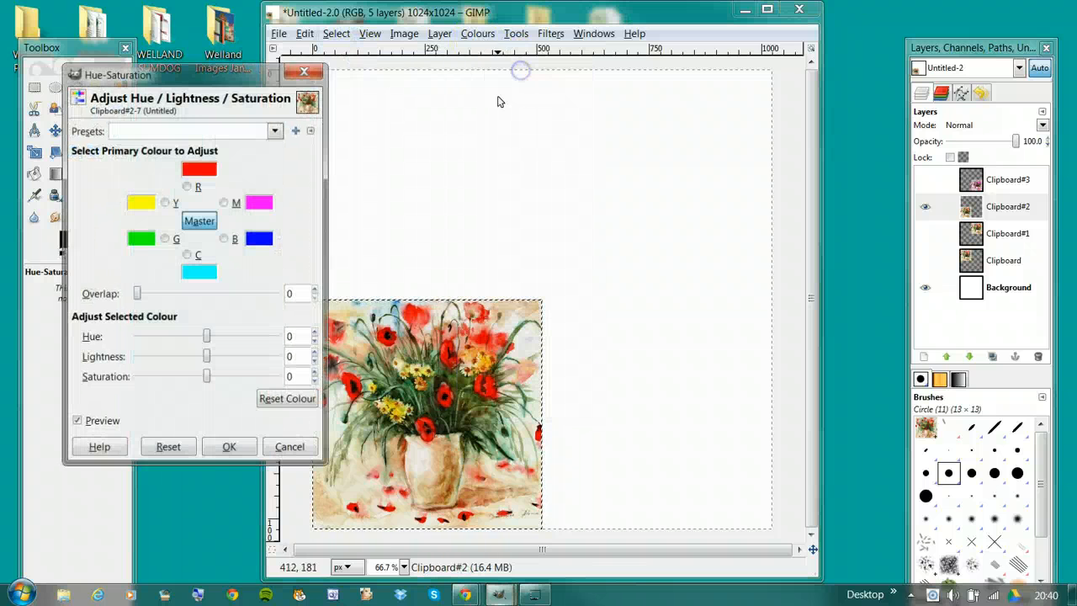
left_click_drag(207, 338, 246, 344)
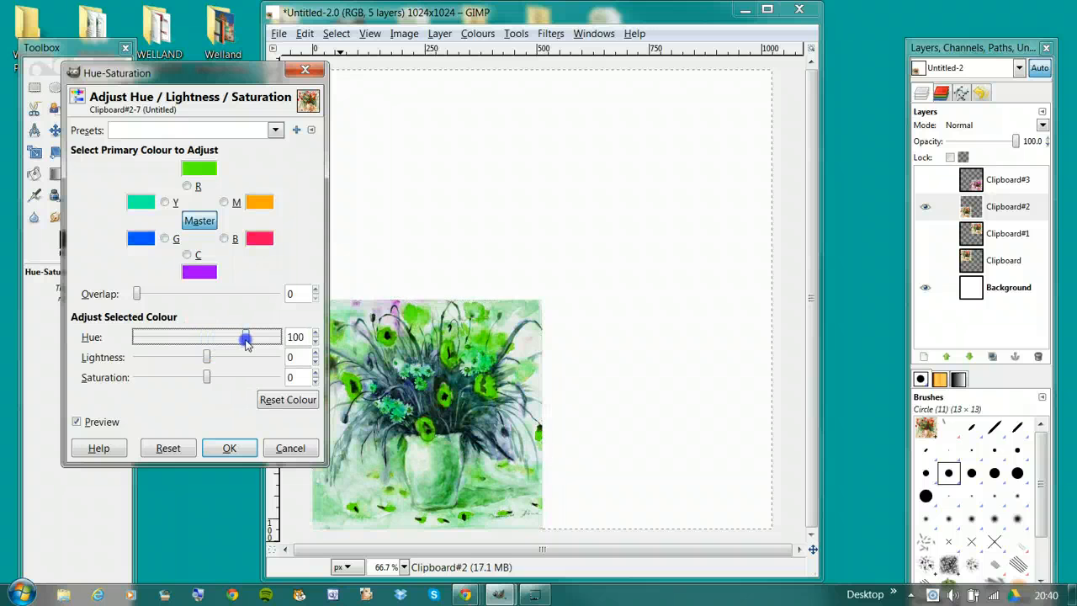
left_click(229, 447)
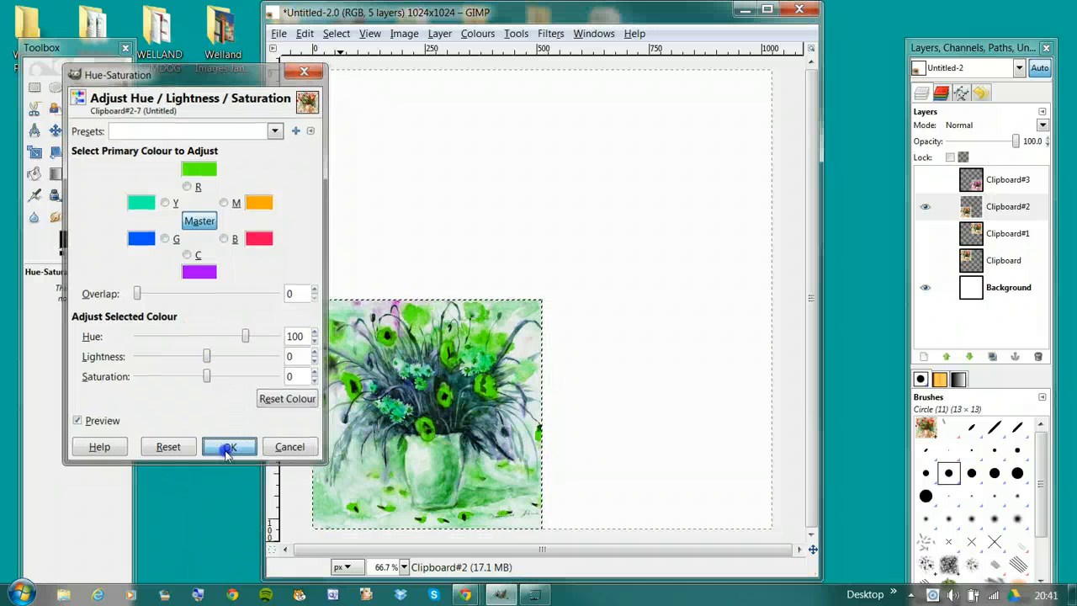
Hide both recoloured lower paintings and make Clipboard#1 the active, visible layer
left_click(926, 180)
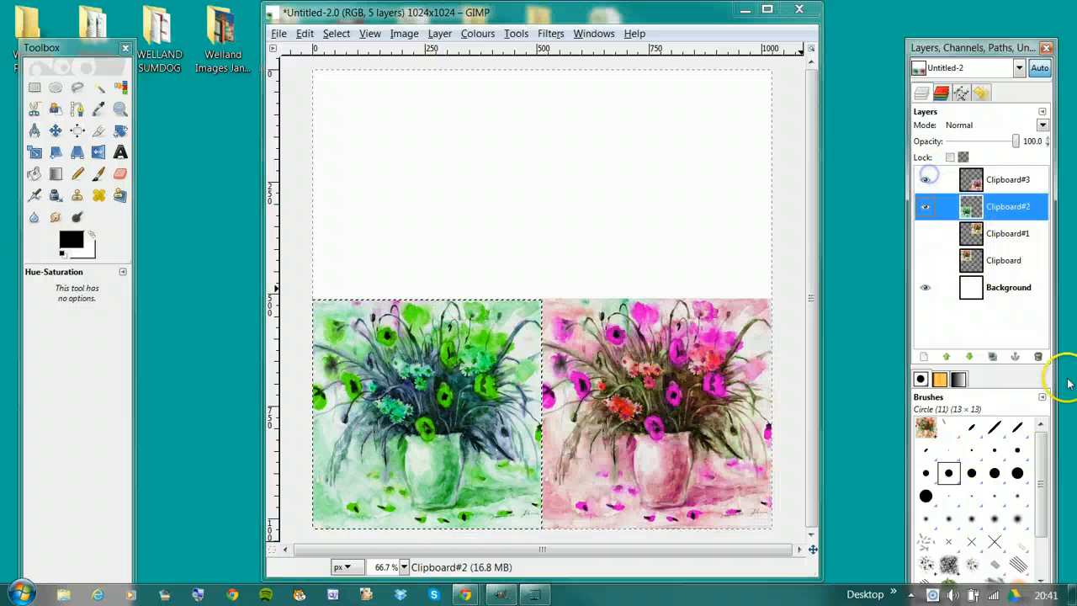
left_click(925, 180)
left_click(925, 206)
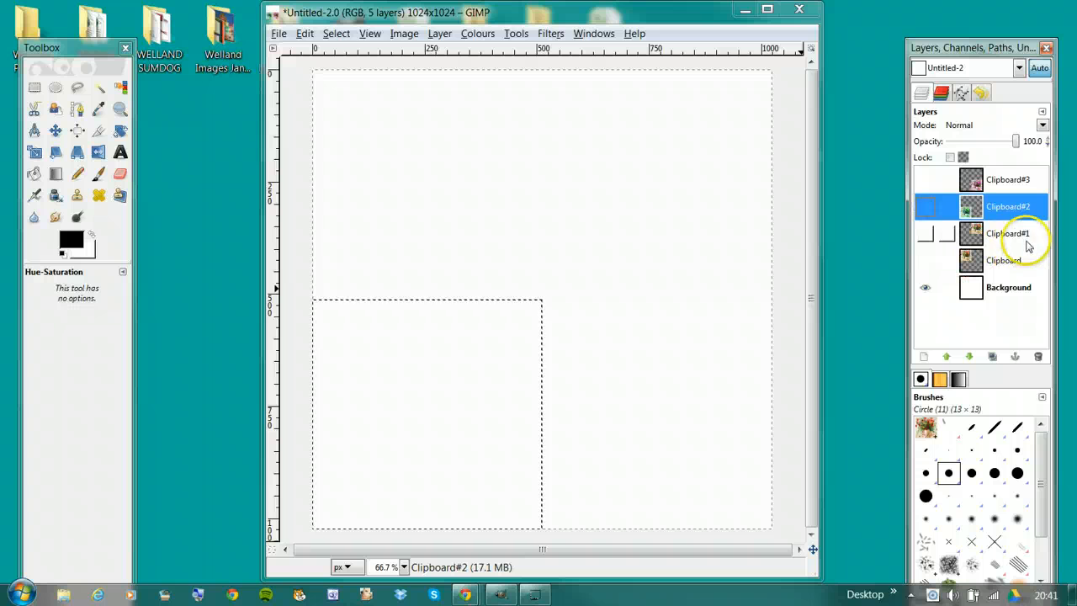
left_click(1027, 239)
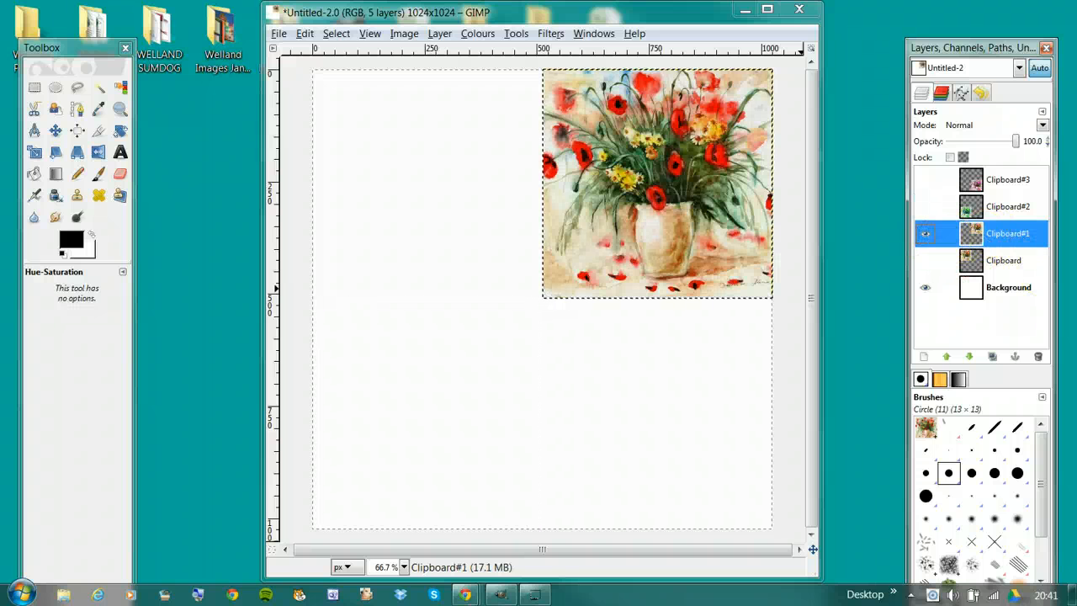
Select everything and recolour the Clipboard#1 painting with Hue-Saturation, setting the hue to -130
left_click(332, 36)
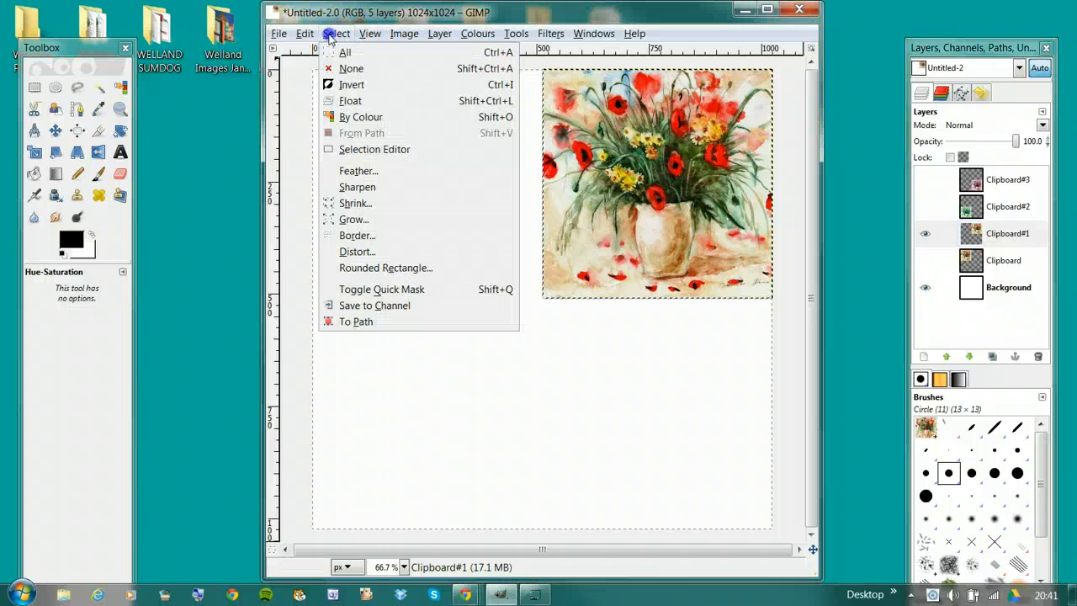
left_click(356, 55)
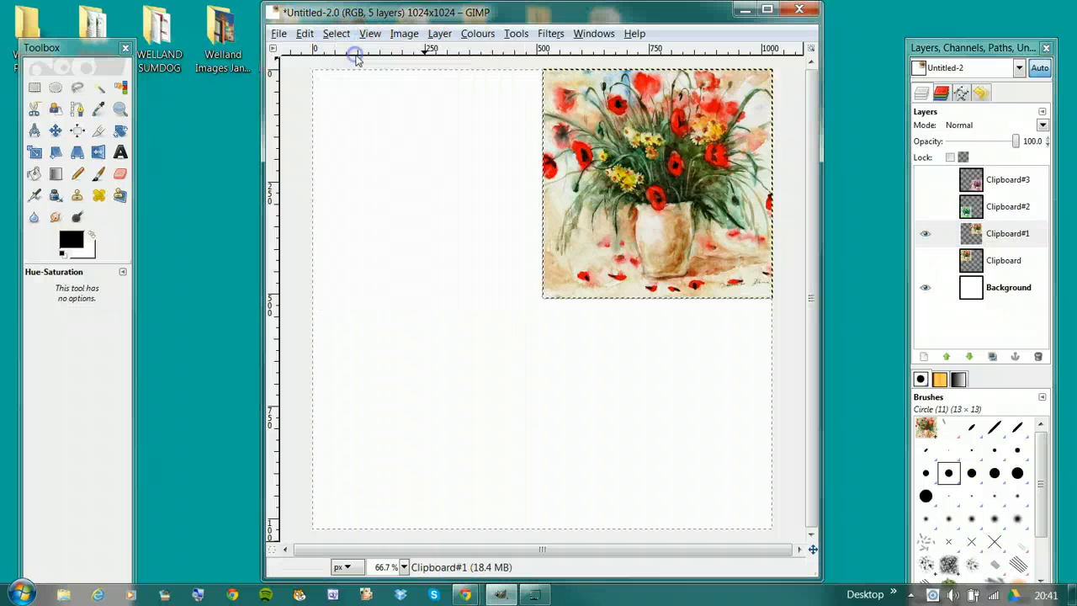
left_click(477, 34)
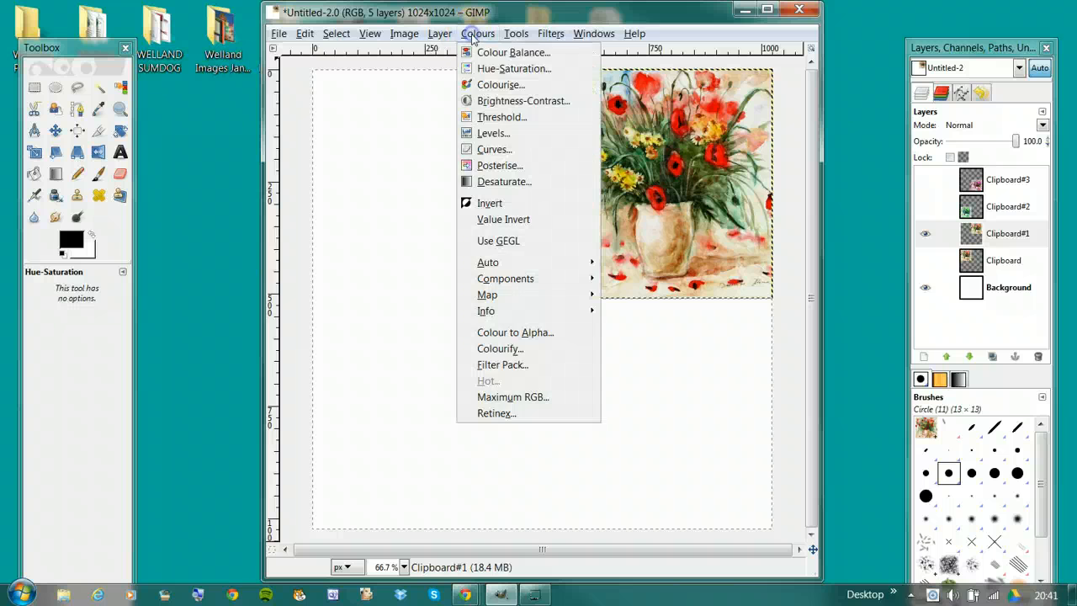
left_click(509, 71)
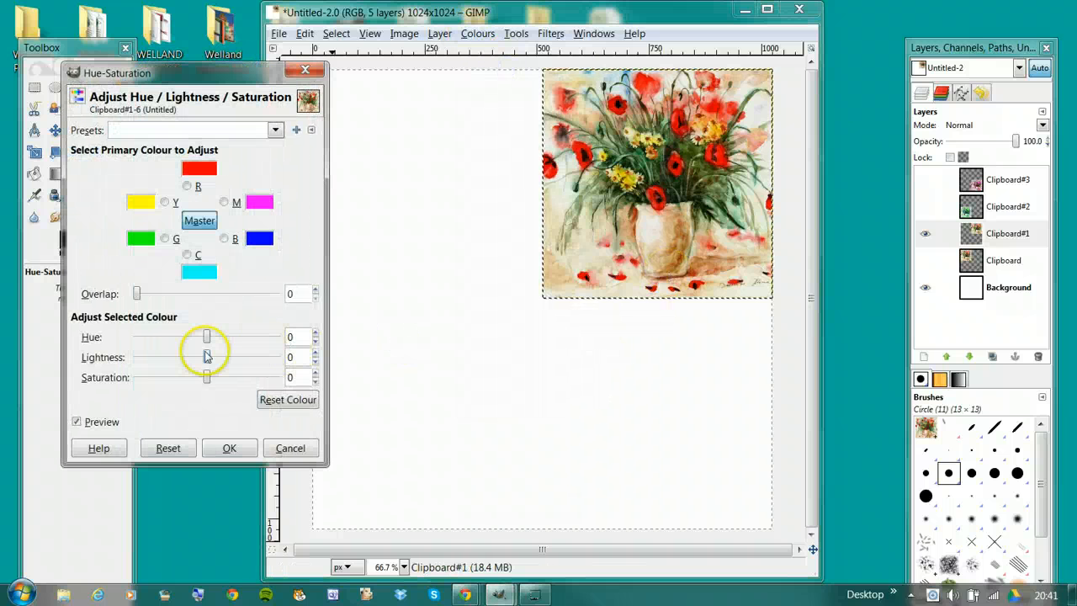
left_click(206, 337)
left_click_drag(206, 337, 156, 346)
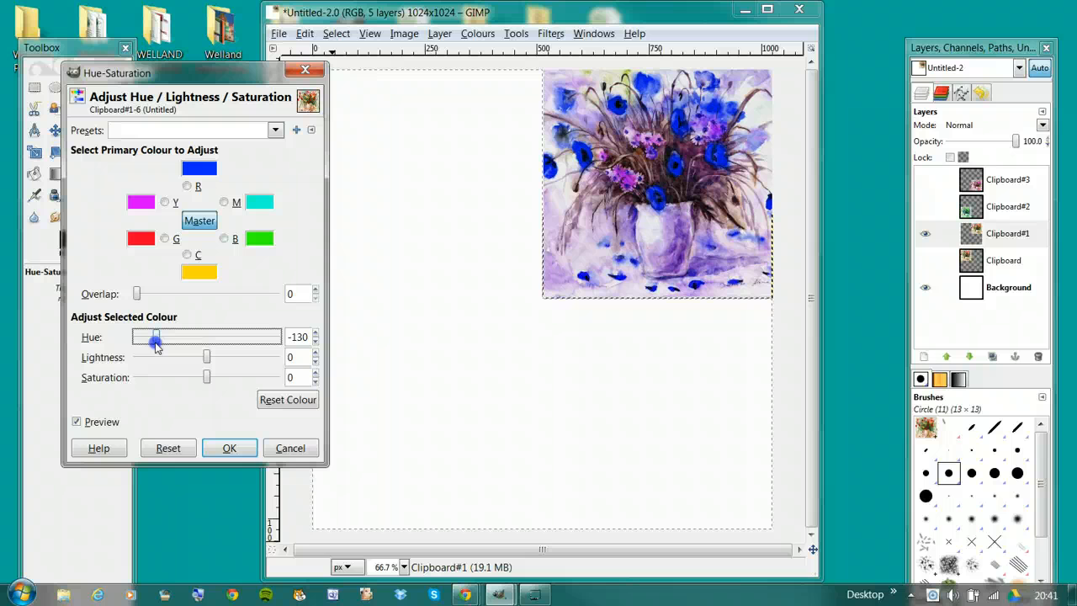
left_click(234, 451)
Show the Clipboard#2, Clipboard#3 and Clipboard layers again, with Clipboard as the active layer
left_click(925, 208)
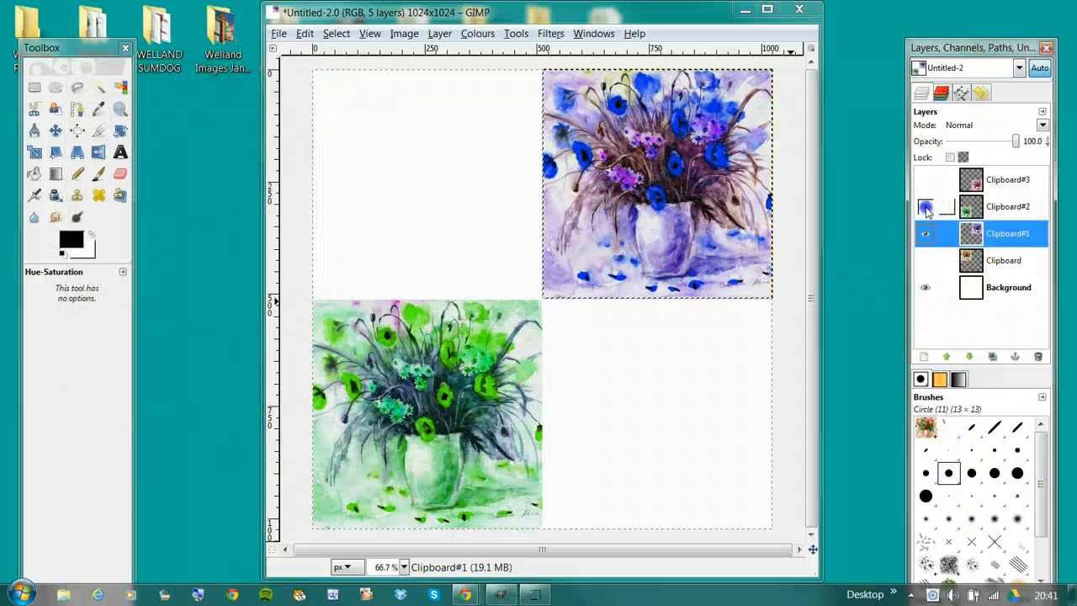
left_click(925, 180)
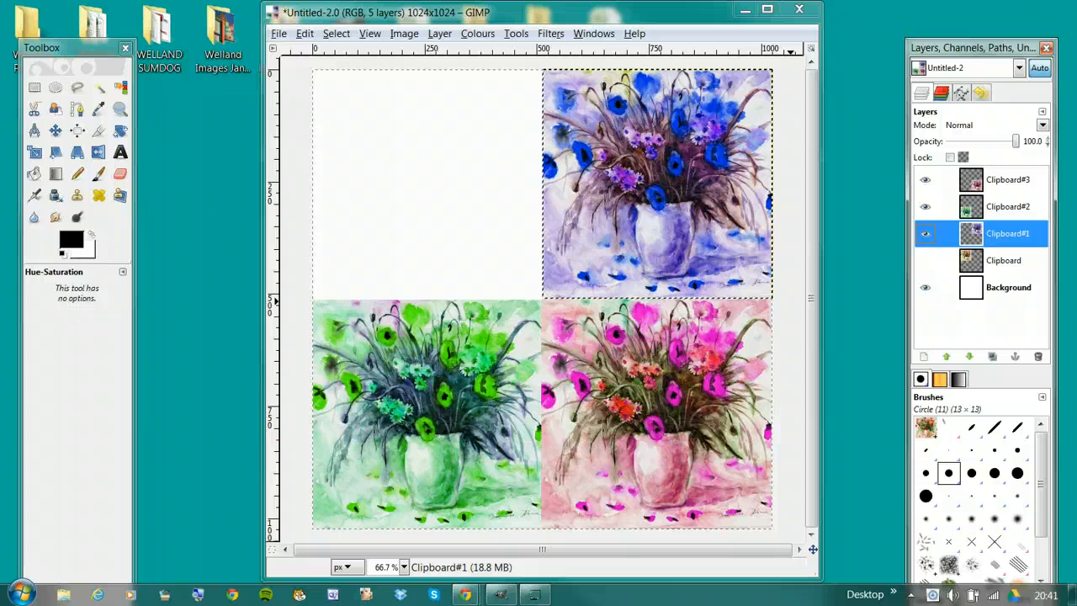
left_click(1034, 264)
left_click(925, 260)
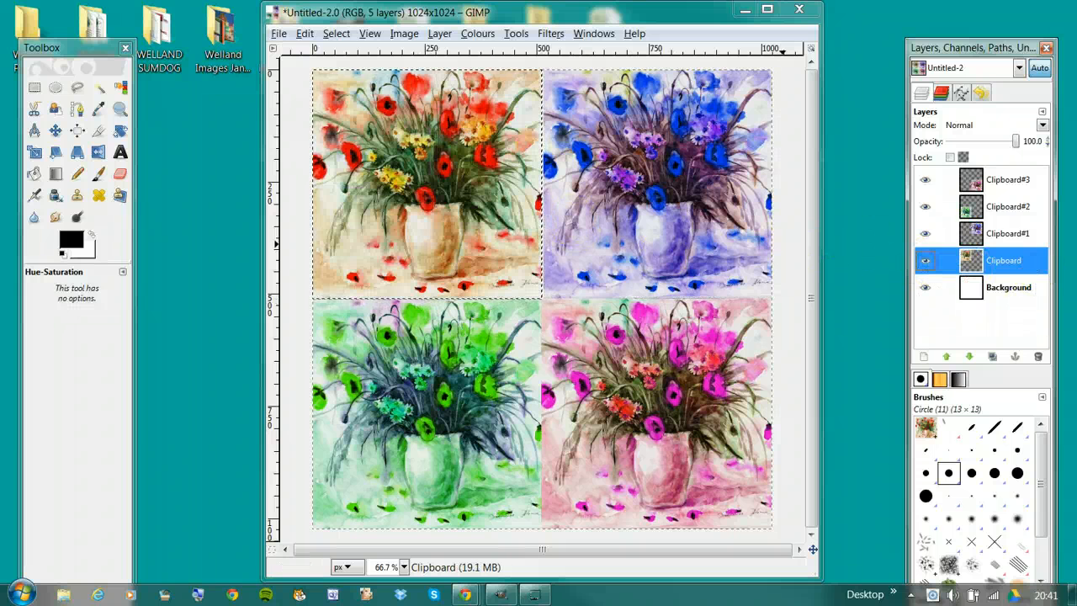
Select everything and recolour the Clipboard painting with Hue-Saturation, setting the hue to 38
left_click(469, 145)
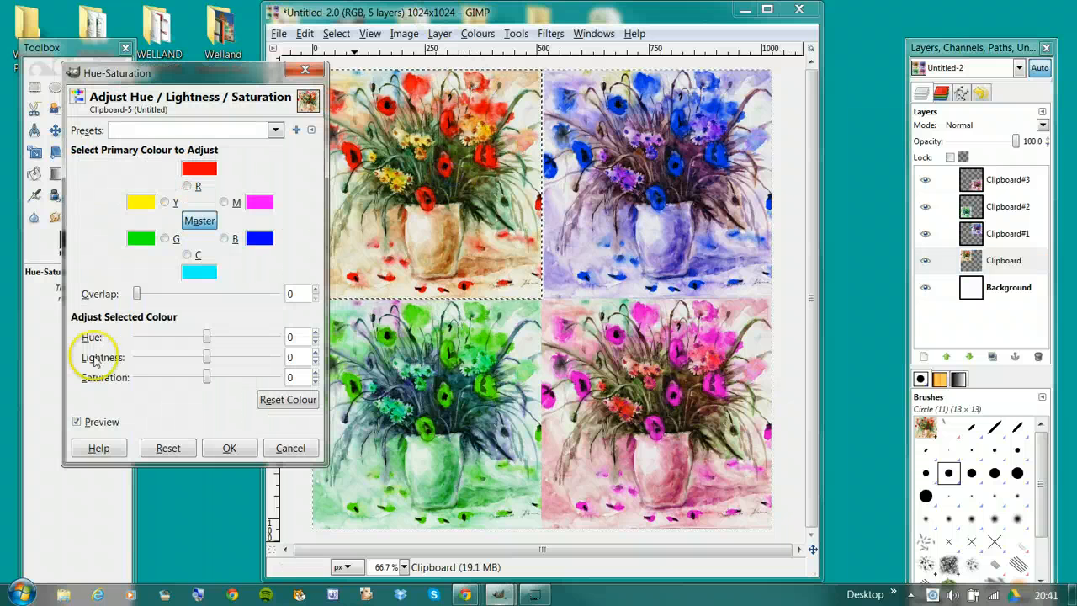
left_click(335, 33)
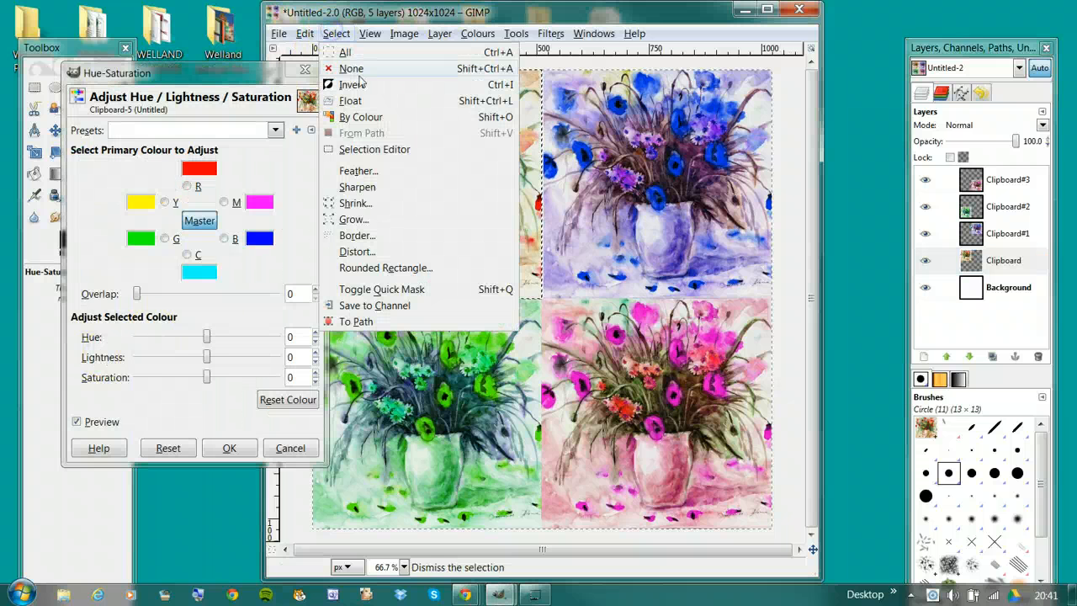
left_click(357, 59)
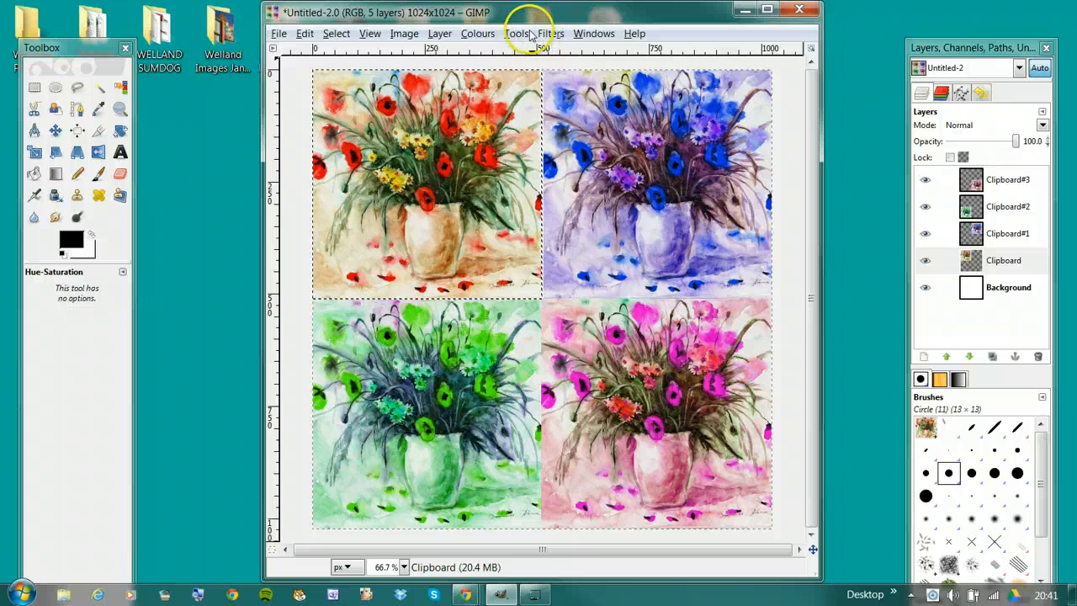
left_click(477, 33)
left_click(505, 67)
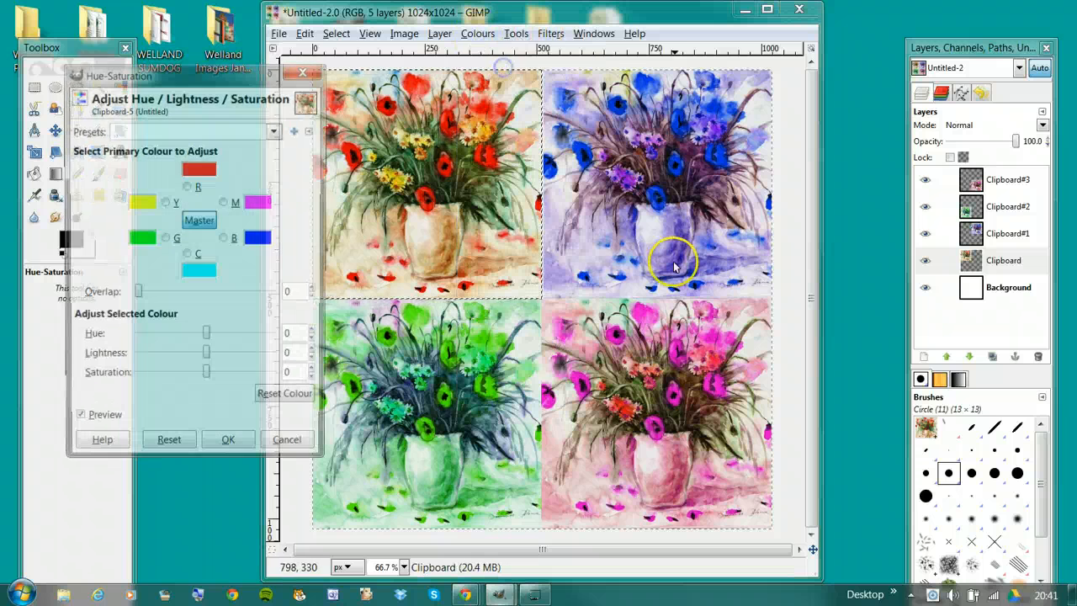
mouse_move(205, 337)
left_mouse_down()
mouse_move(132, 340)
mouse_move(258, 341)
mouse_move(210, 347)
mouse_move(221, 350)
left_mouse_up()
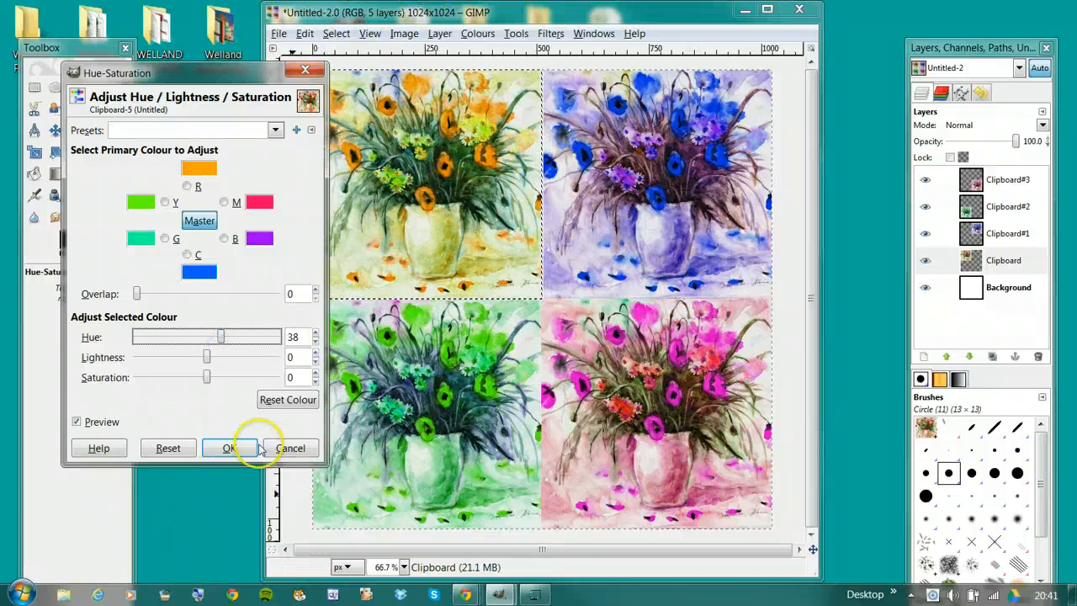
left_click(228, 448)
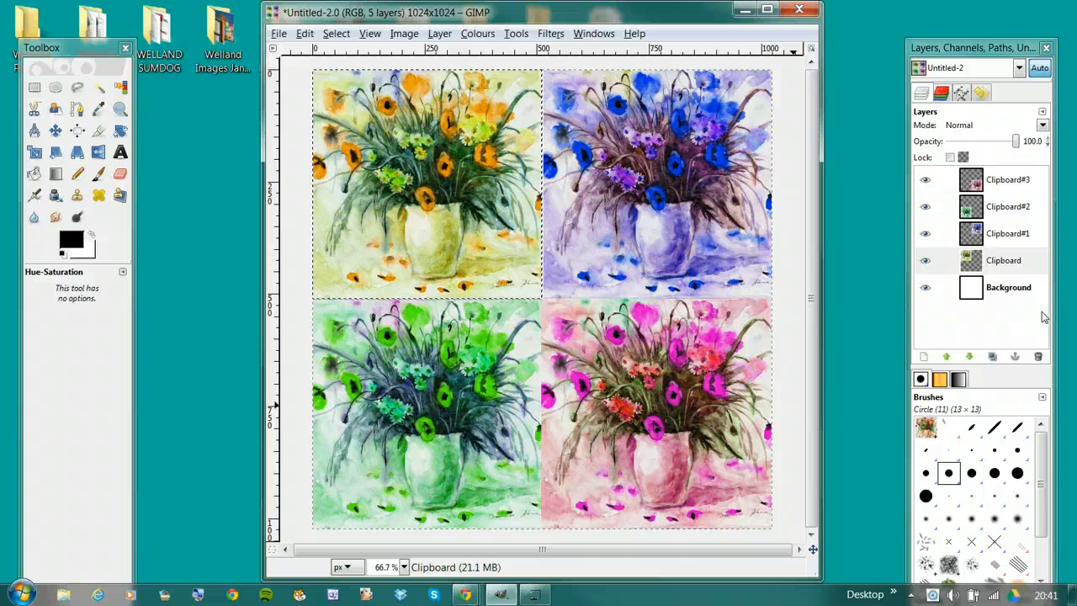
Merge the visible layers, expanded as necessary, and rotate the merged image by about 11.23 degrees around its centre
key("ctrl+m")
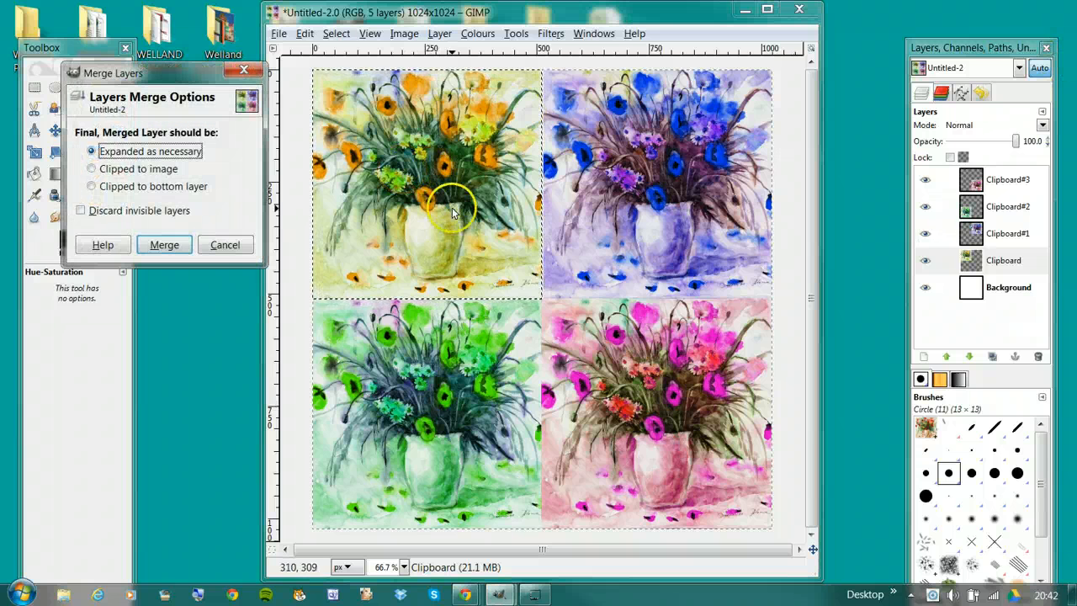
left_click(165, 246)
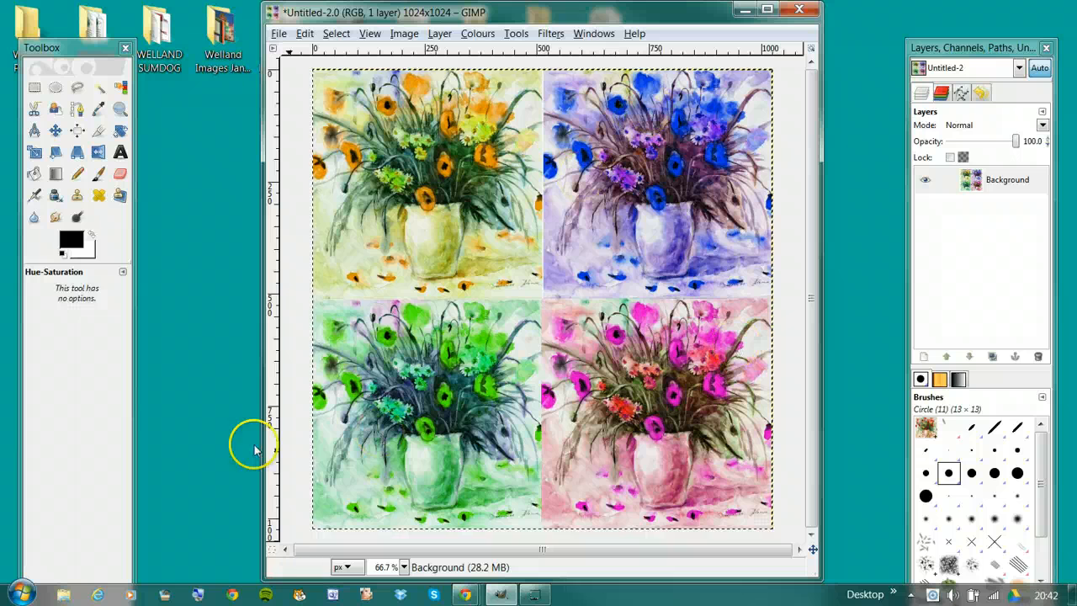
left_click(121, 133)
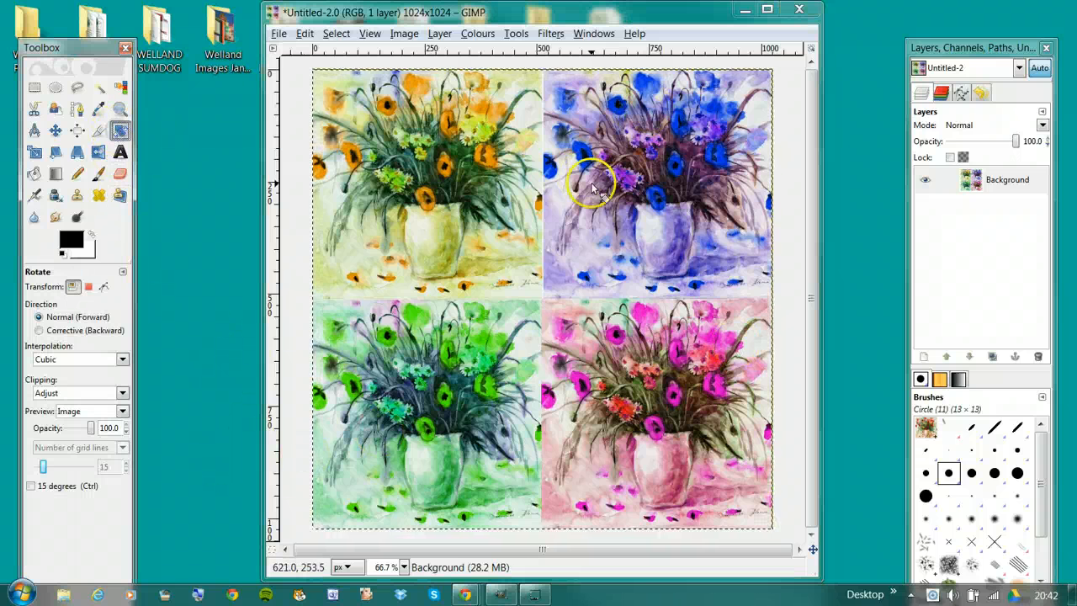
left_click(529, 218)
left_click_drag(529, 218, 543, 218)
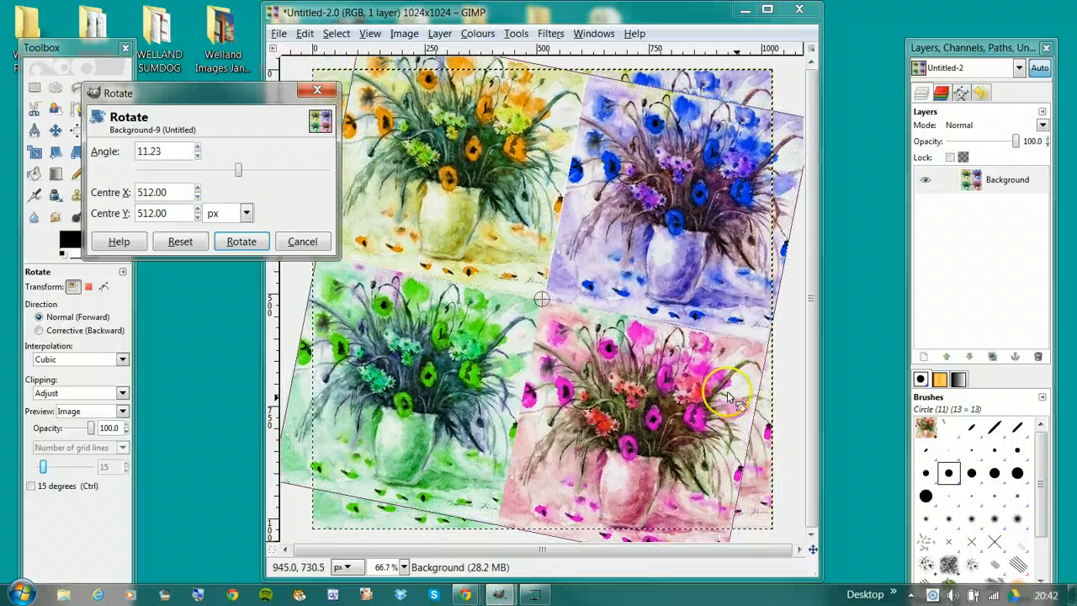
left_click(600, 165)
left_click(250, 241)
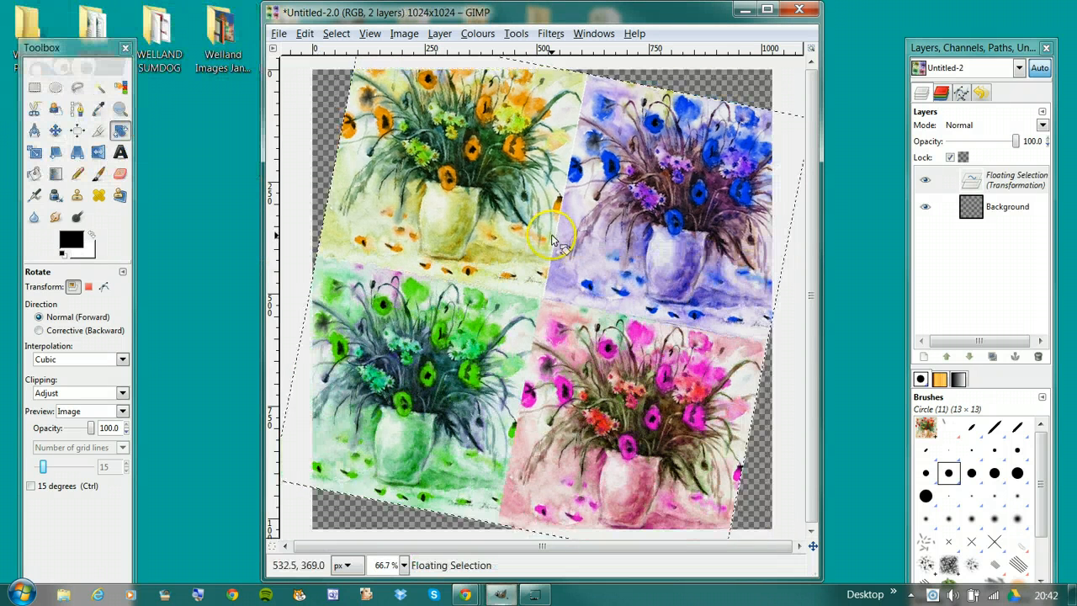
Nudge the rotated floating selection slightly downward with the Move tool
left_click(55, 130)
mouse_move(521, 251)
left_mouse_down()
mouse_move(520, 267)
mouse_move(520, 255)
left_mouse_up()
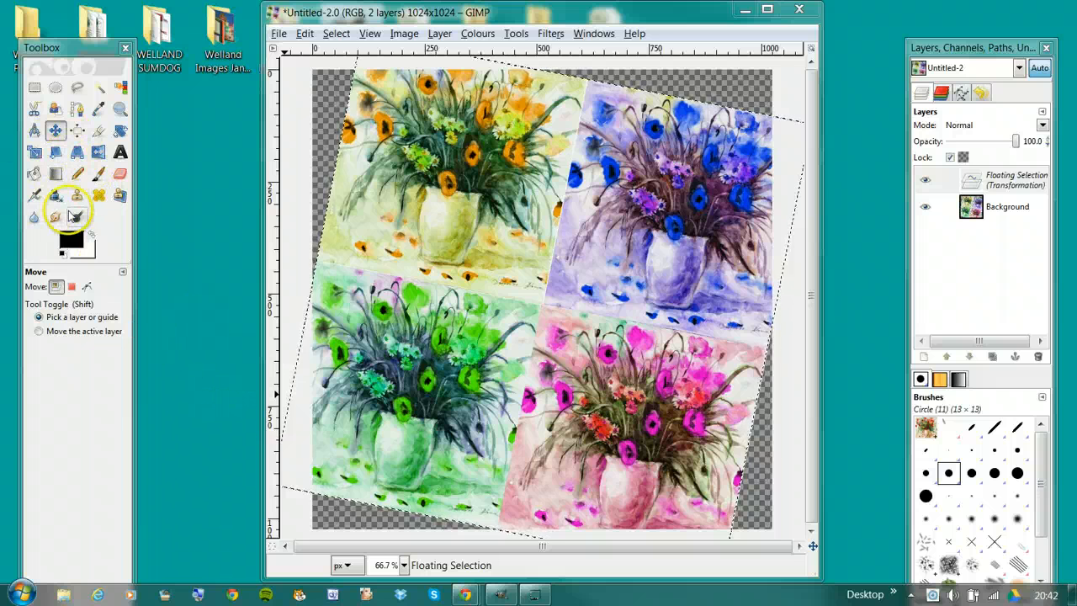
left_click(925, 179)
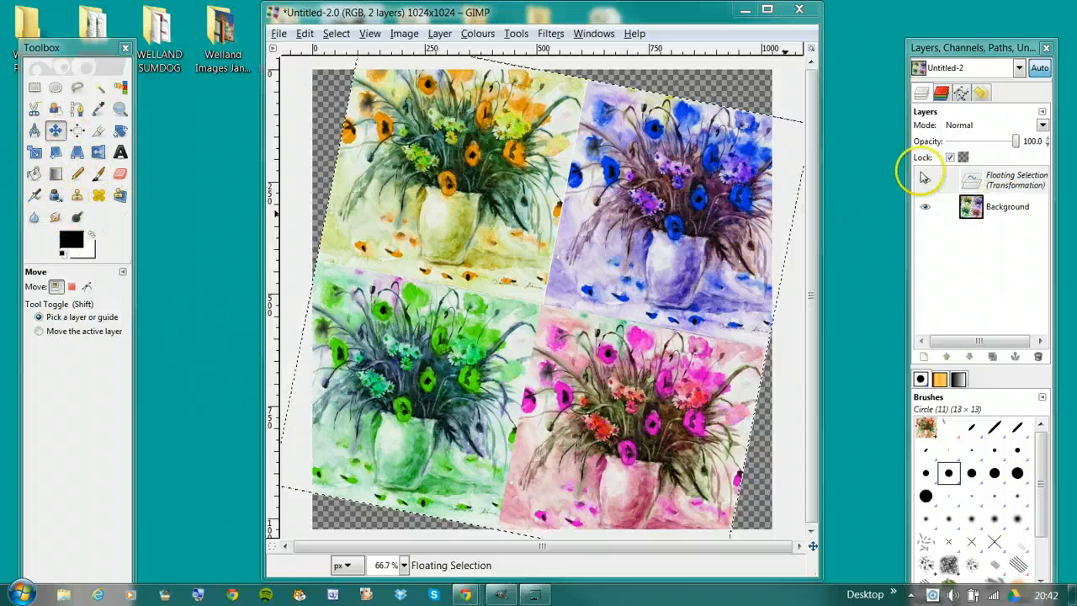
left_click(120, 154)
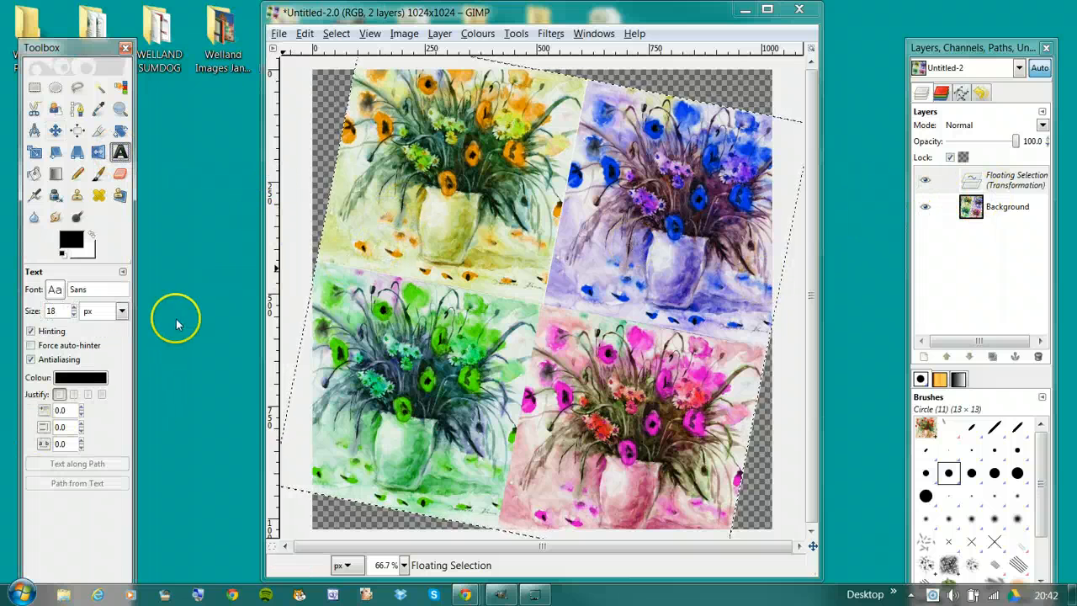
left_click(412, 250)
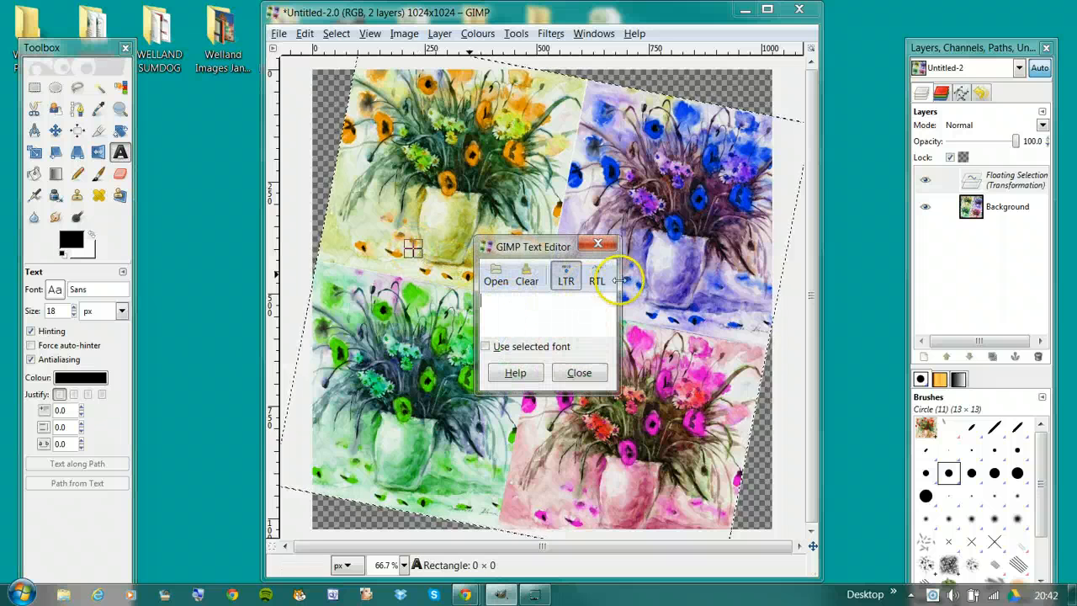
left_click(579, 372)
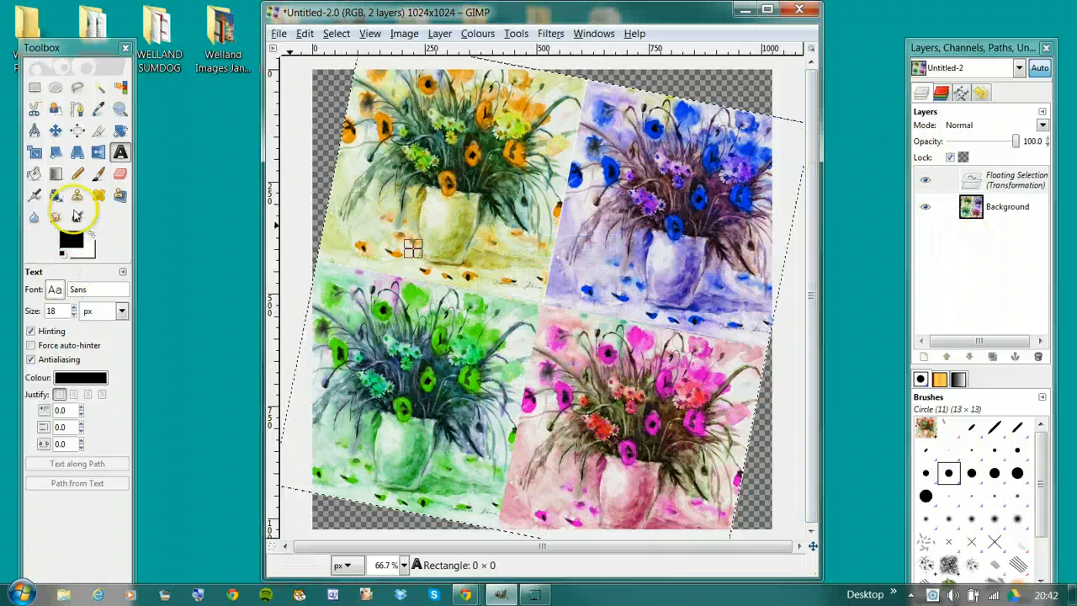
Add the text FLOWERS in a text box about 135 × 142 px over the vase of the orange-flowered painting
left_click(120, 151)
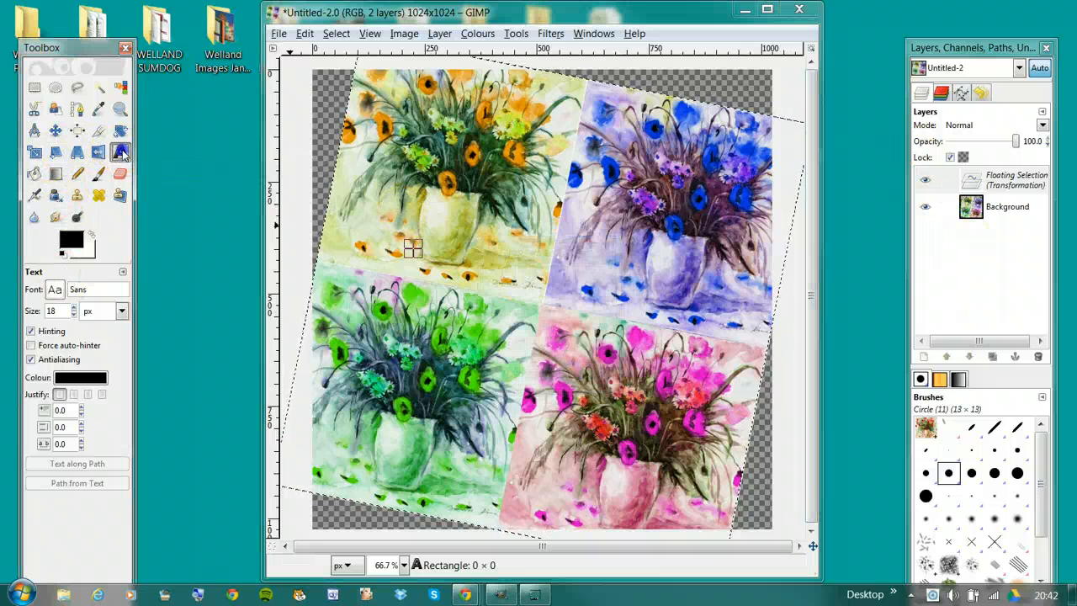
left_click_drag(413, 226, 470, 286)
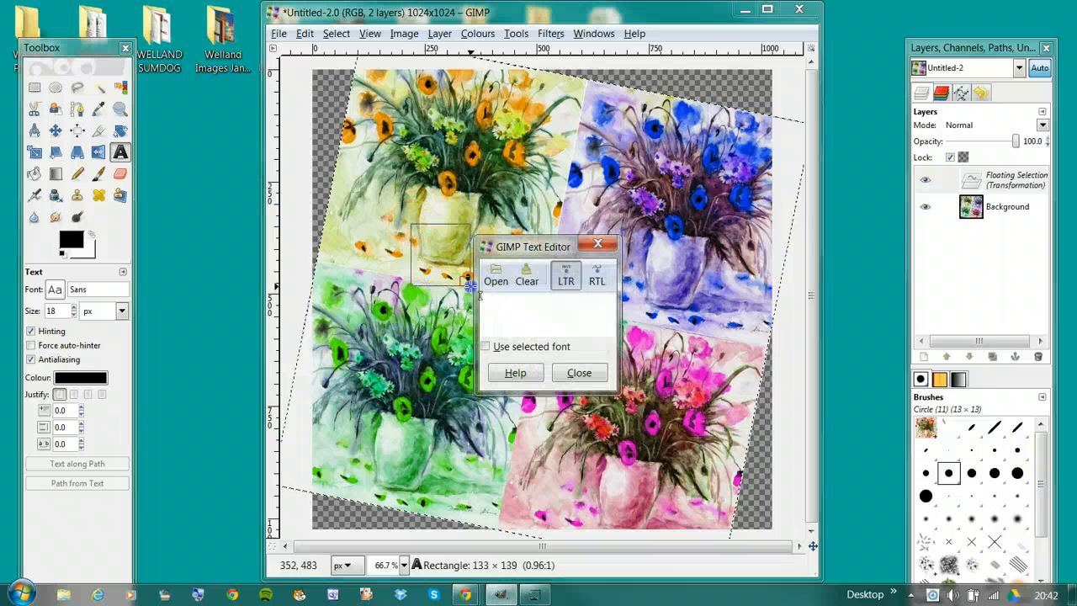
left_click(427, 245)
left_click(427, 245)
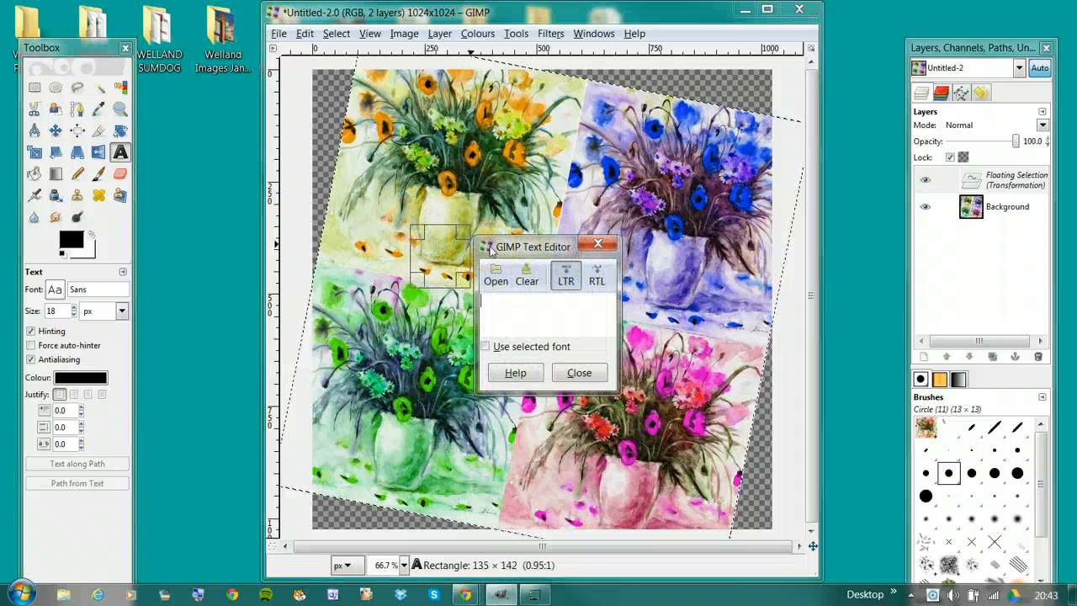
type("FLOWERS")
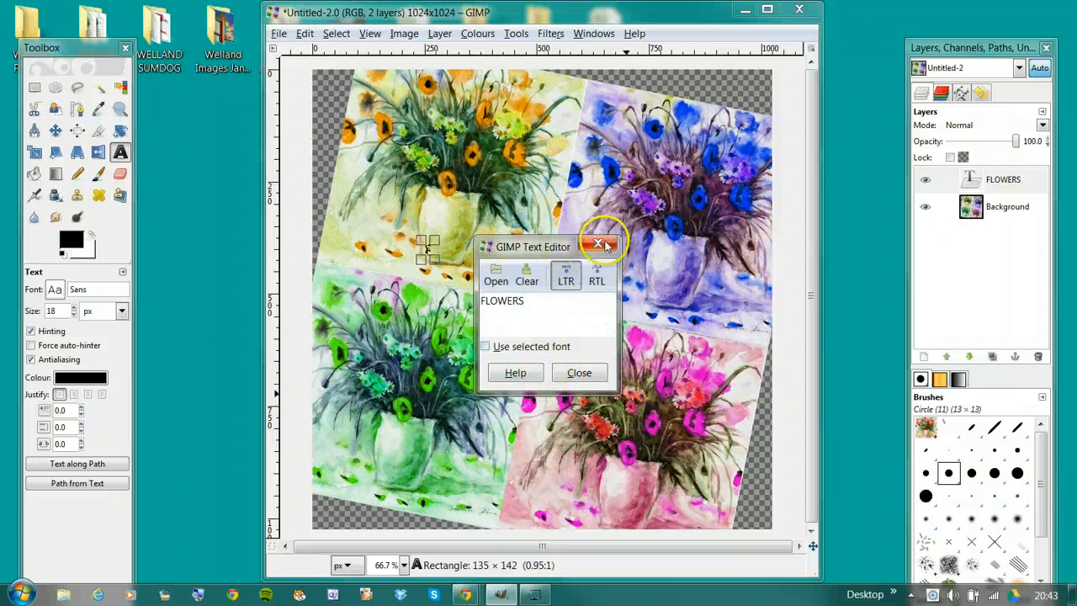
left_click(579, 374)
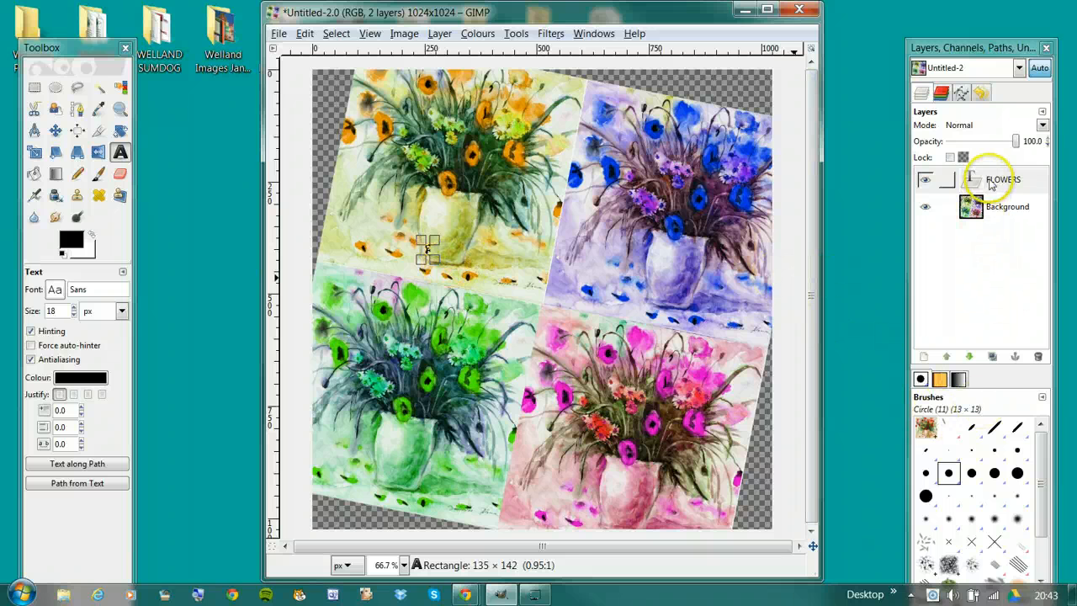
Enlarge the FLOWERS text box to about 551 × 164 px across the middle of the image and close the text editor
left_click(1033, 180)
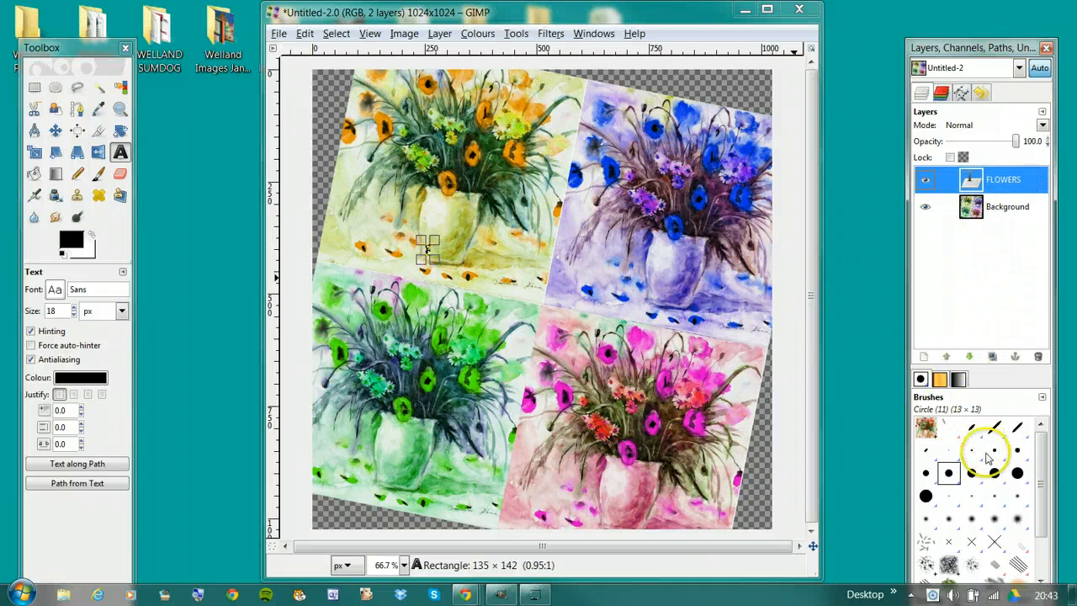
double_click(1022, 180)
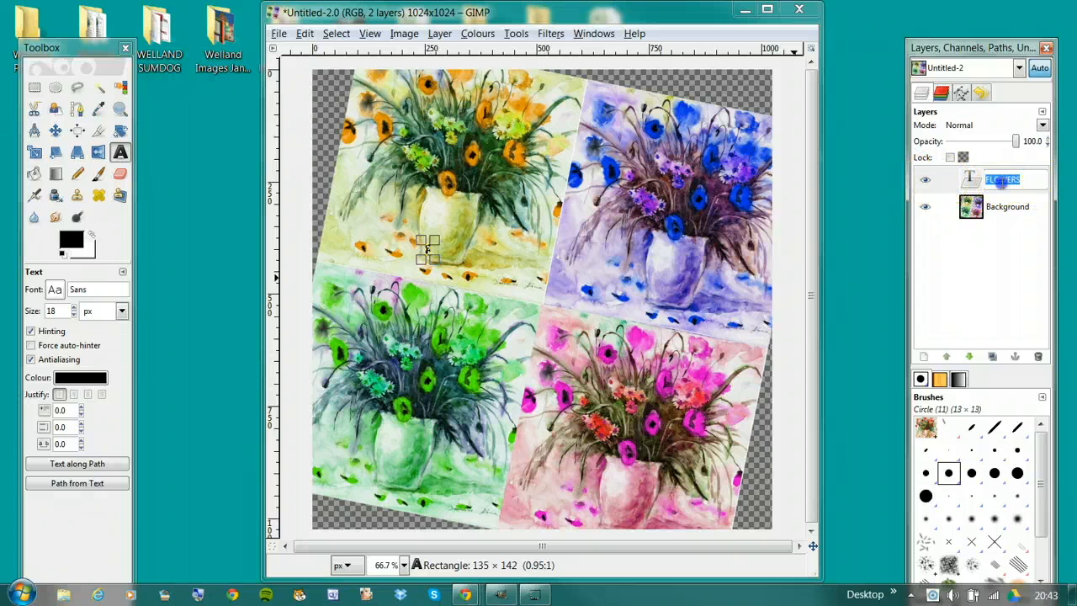
left_click_drag(435, 261, 678, 323)
double_click(480, 249)
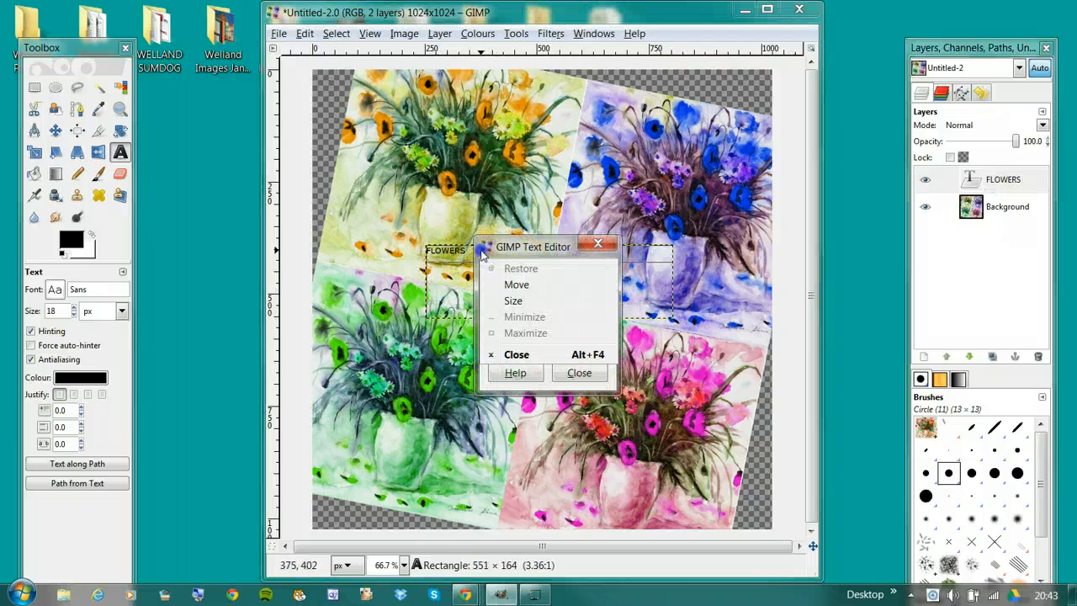
left_click_drag(545, 252, 373, 323)
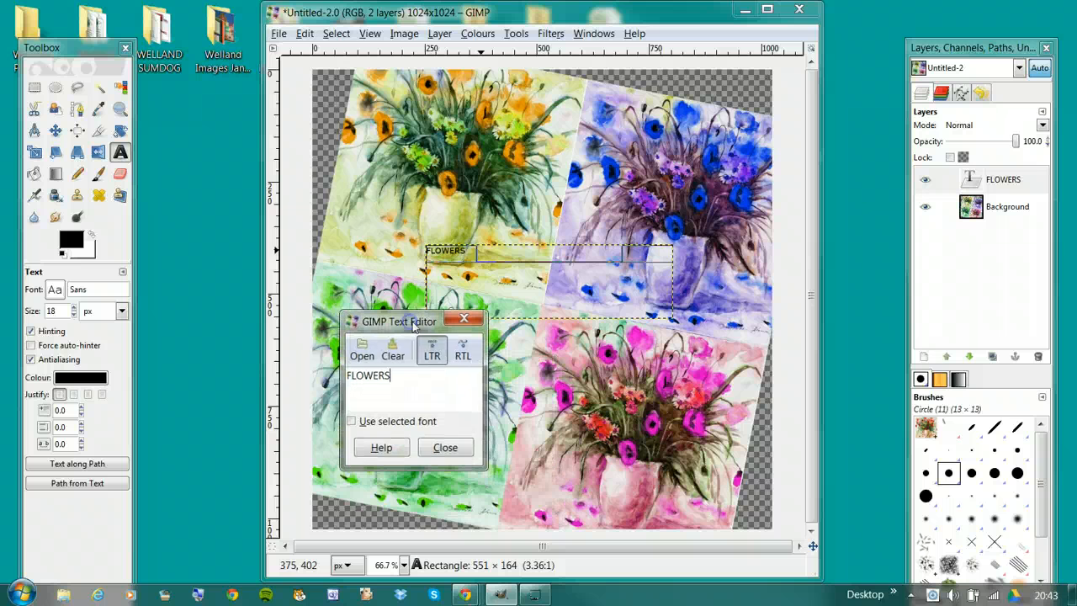
left_click(360, 352)
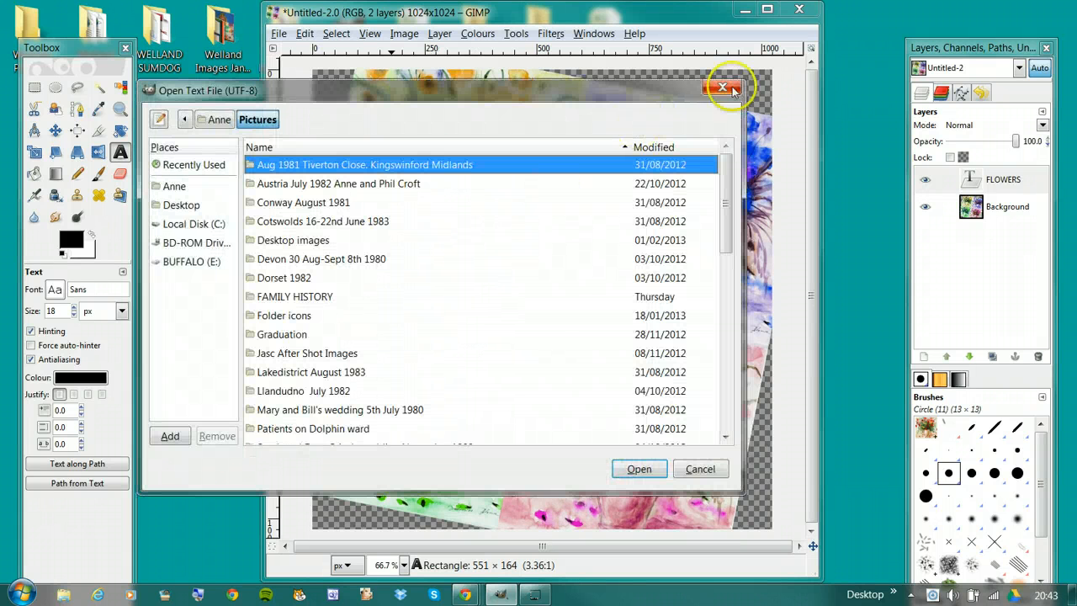
left_click(722, 90)
left_click(476, 250)
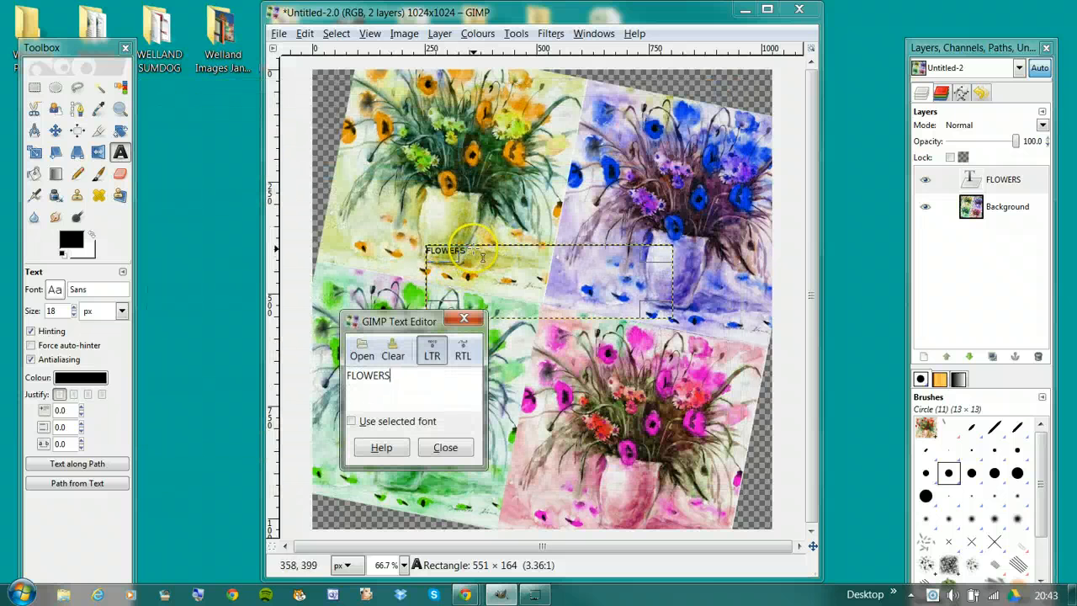
left_click(446, 447)
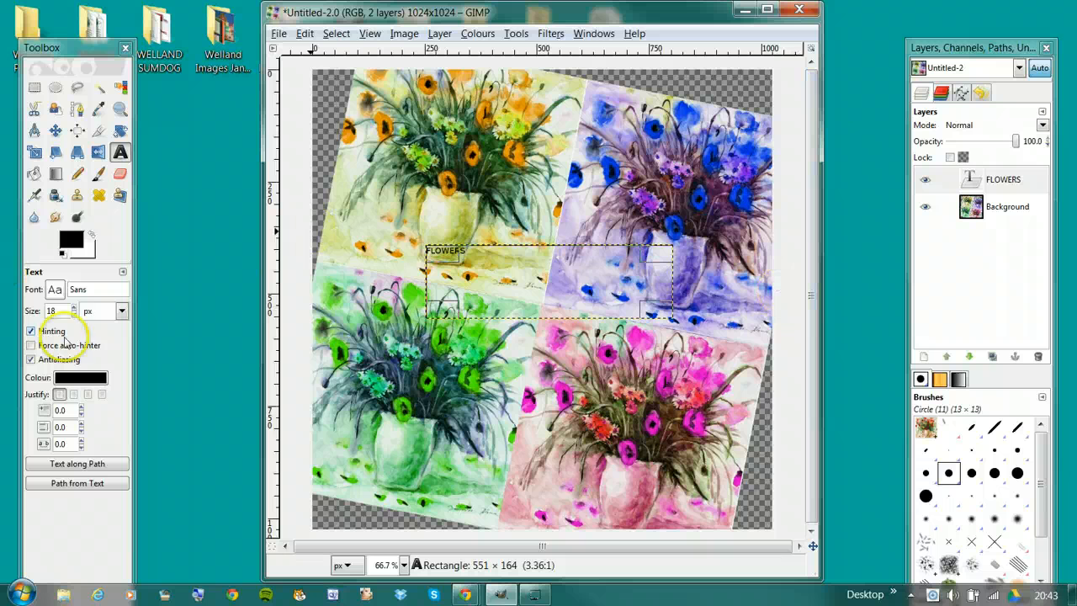
Change the font of the FLOWERS text to KlingBold Thin
left_click(55, 290)
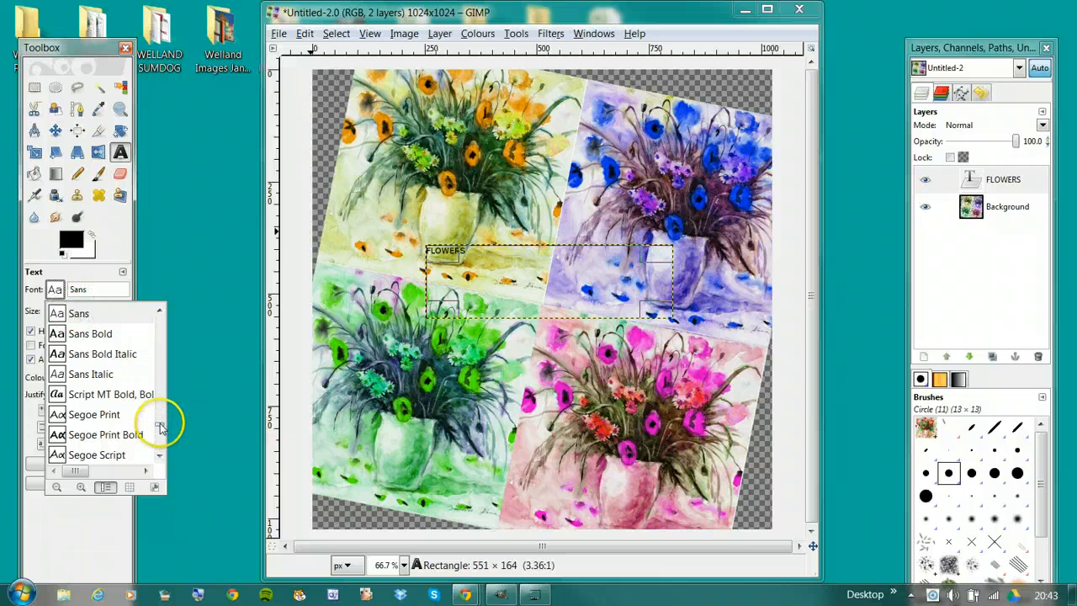
scroll(160, 428, "down", 15)
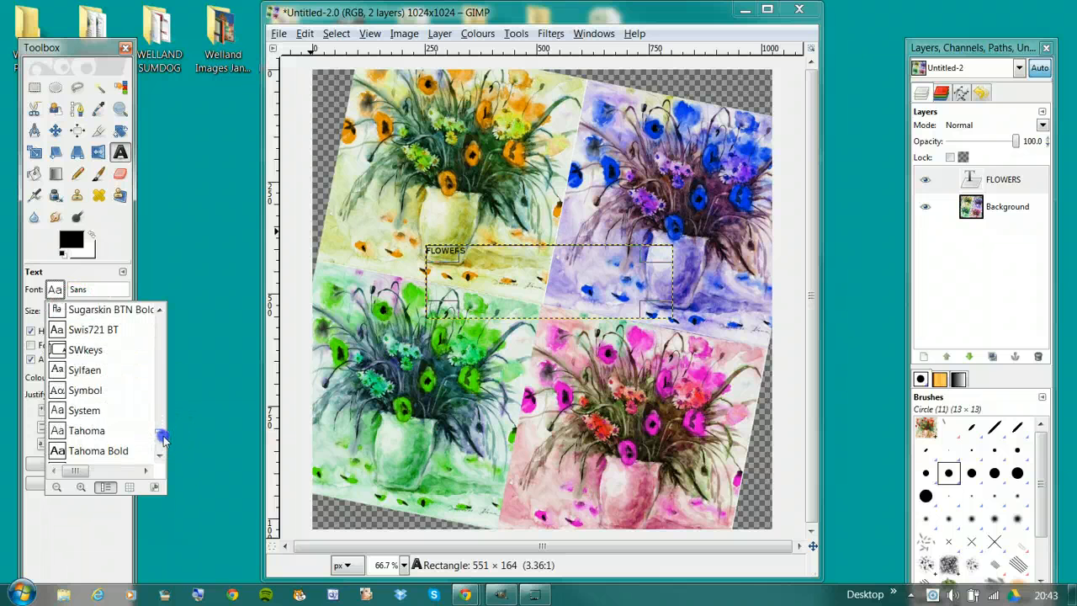
left_click_drag(162, 447, 150, 399)
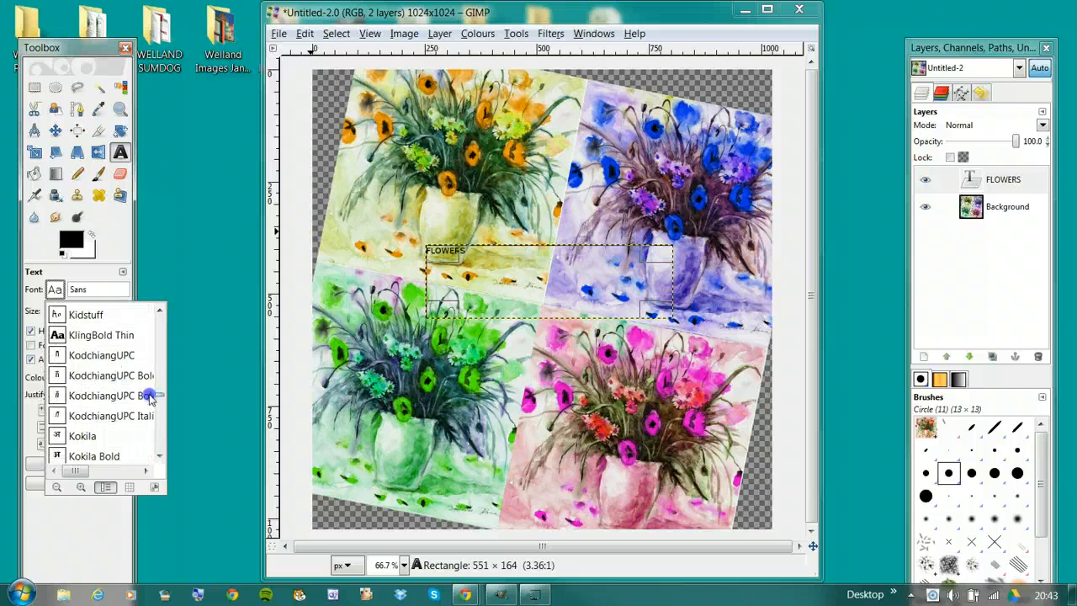
left_click(105, 335)
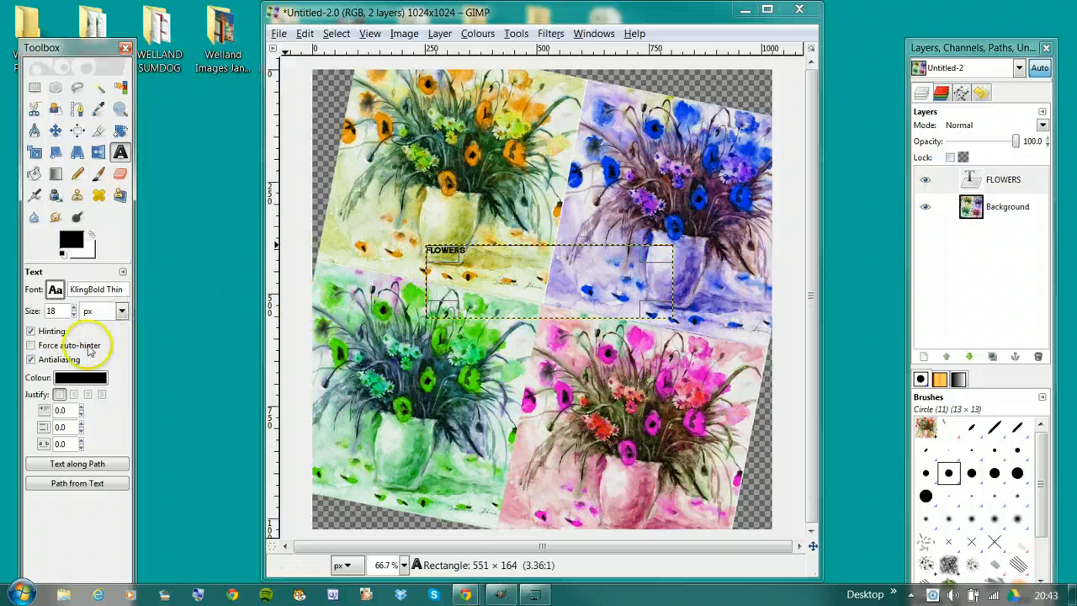
Set the FLOWERS text size to 125 px and enlarge its text box to about 624 × 181 px
left_click(73, 308)
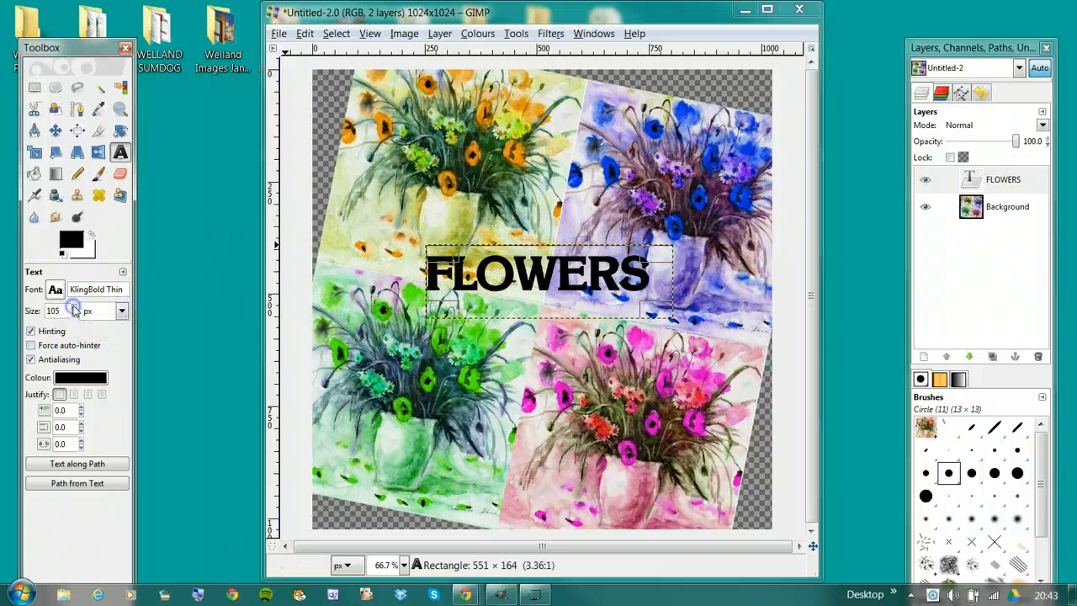
left_click_drag(73, 308, 73, 308)
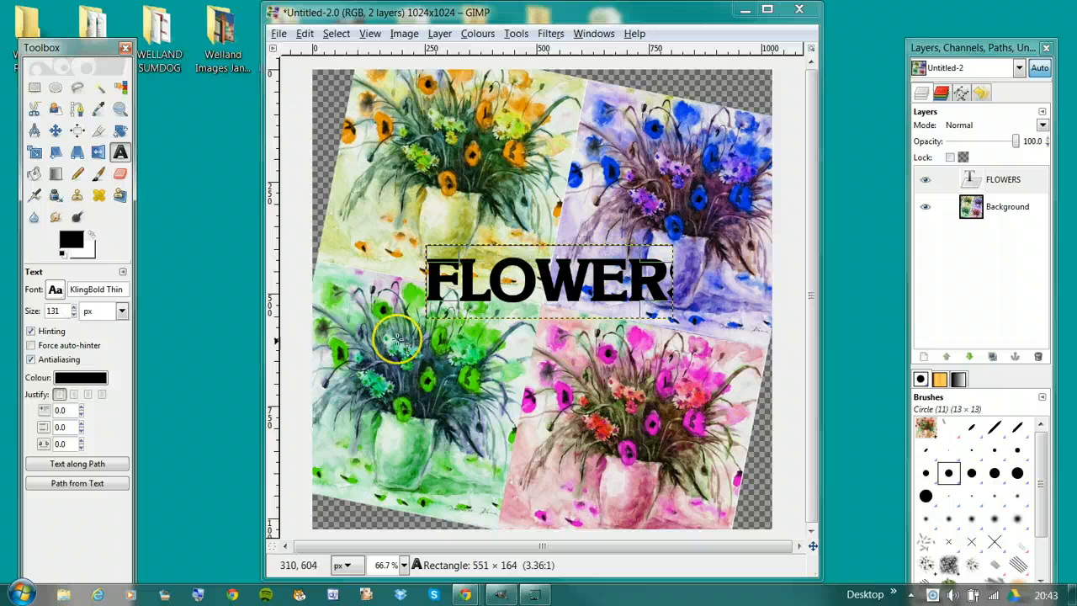
left_click(73, 315)
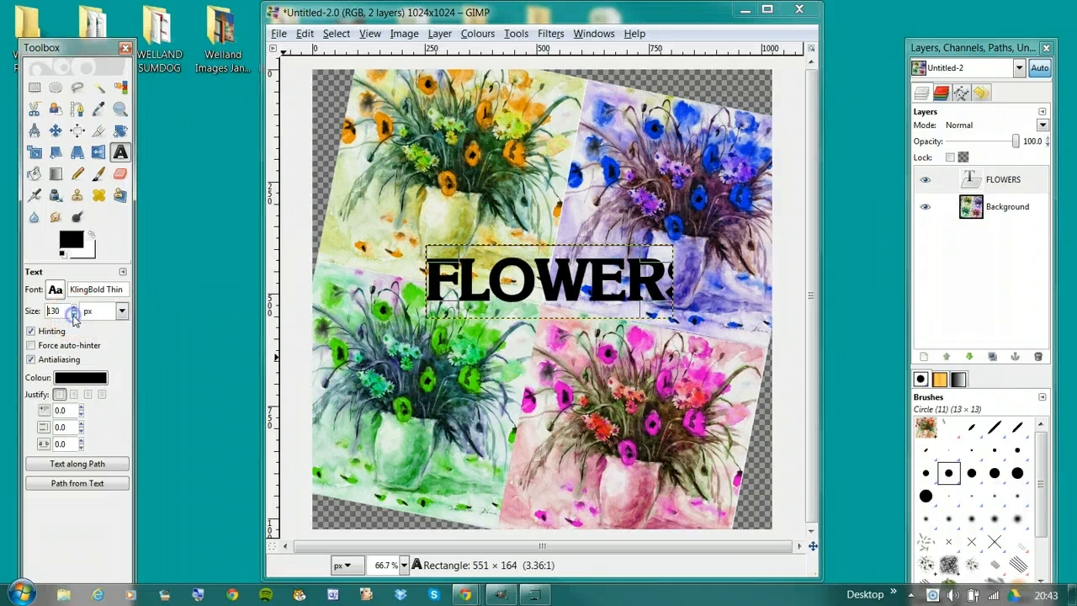
left_click_drag(74, 317, 74, 317)
left_click_drag(664, 312, 709, 327)
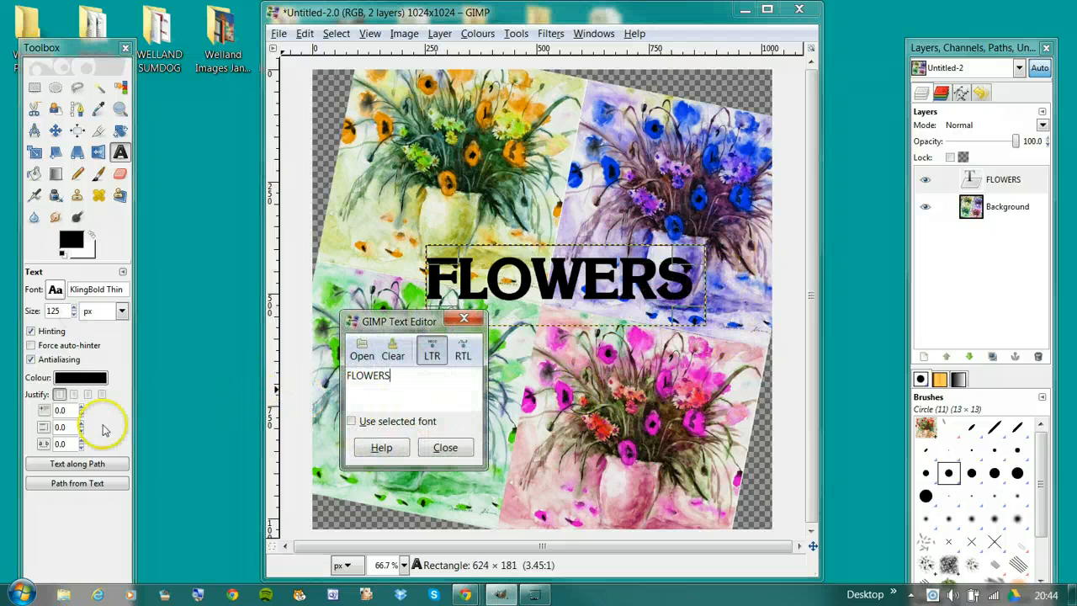
Change the FLOWERS text colour to off-white f9f1f1
left_click(79, 380)
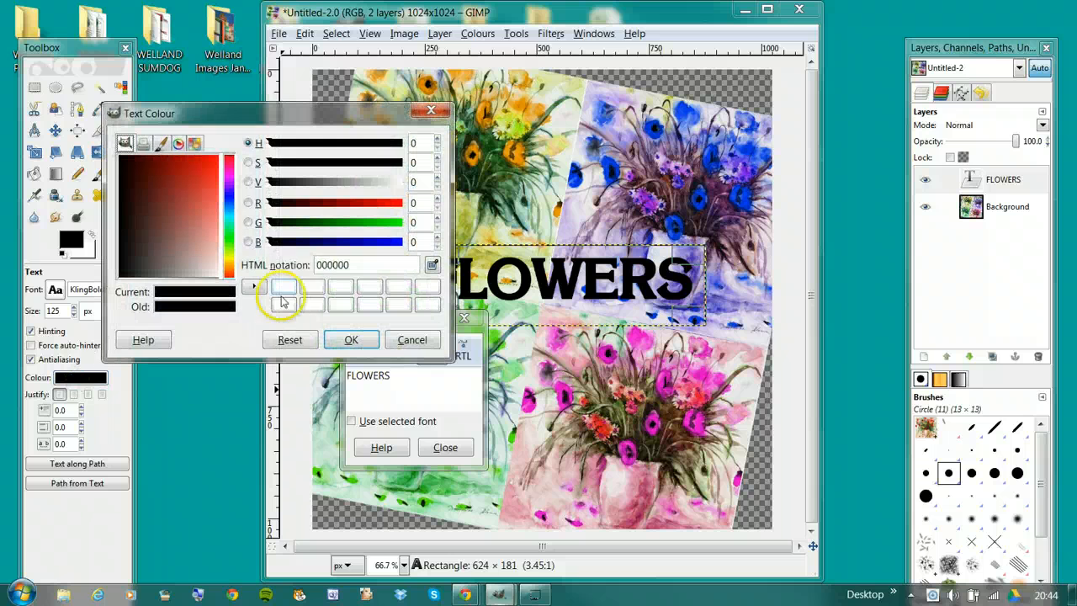
left_click(219, 239)
left_click(217, 280)
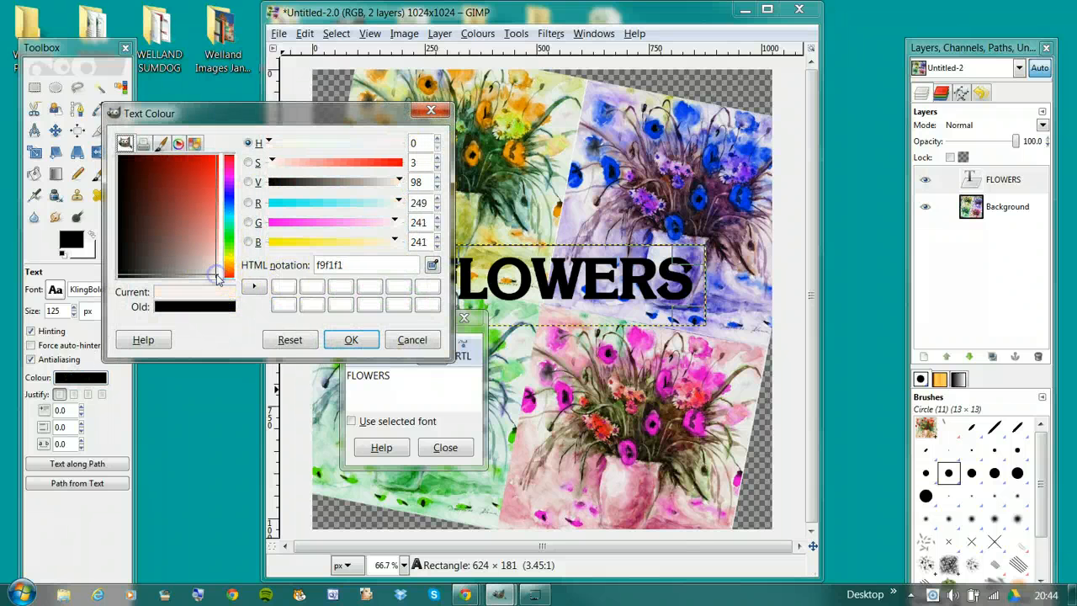
left_click(351, 340)
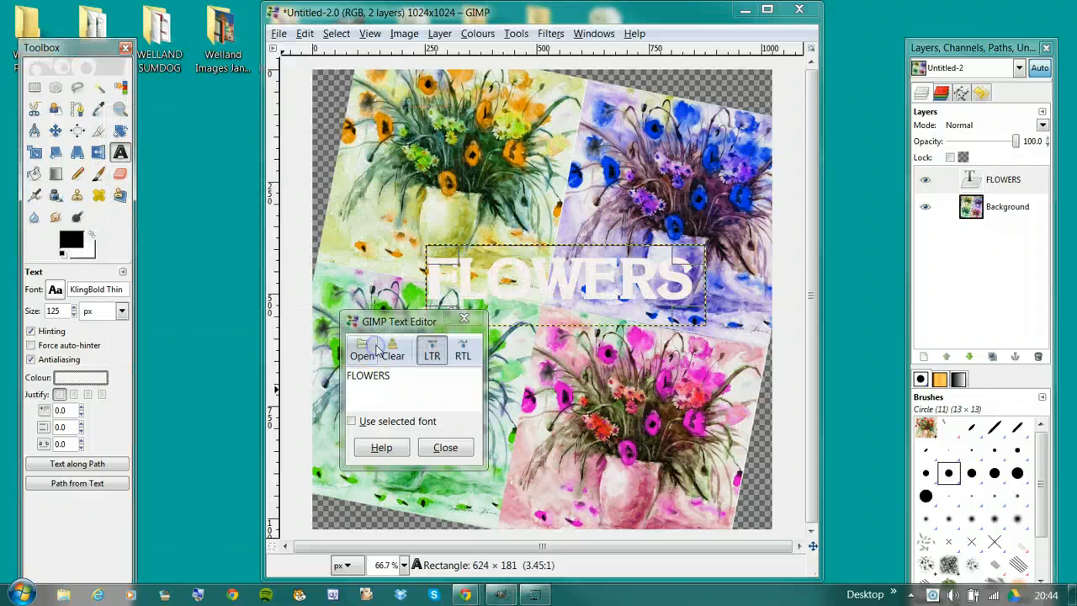
Change the FLOWERS text colour to dark red b30f0f and close the text editor
left_click(97, 378)
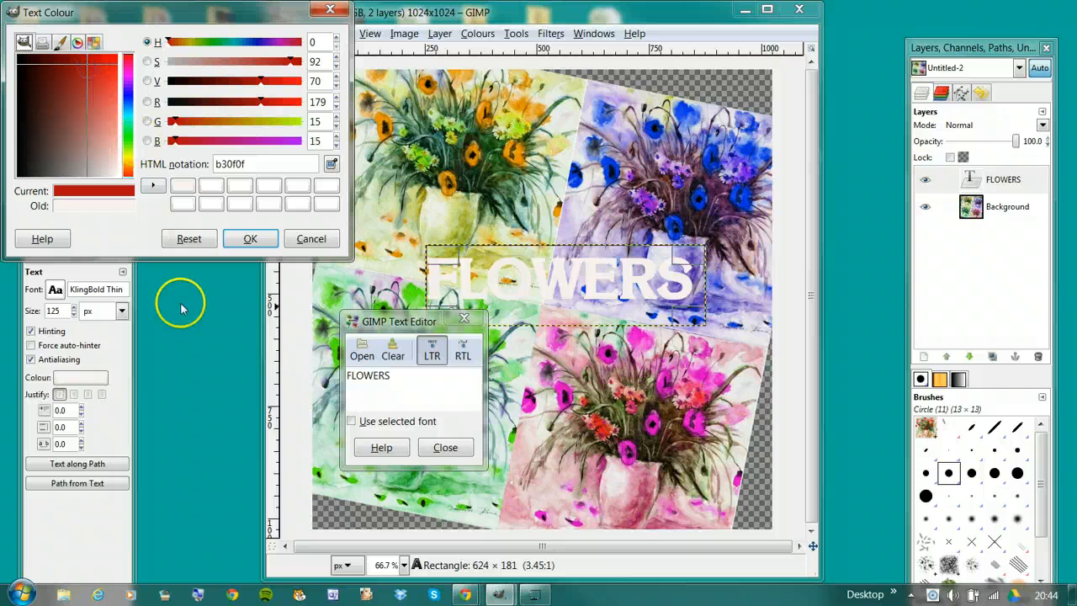
left_click(250, 239)
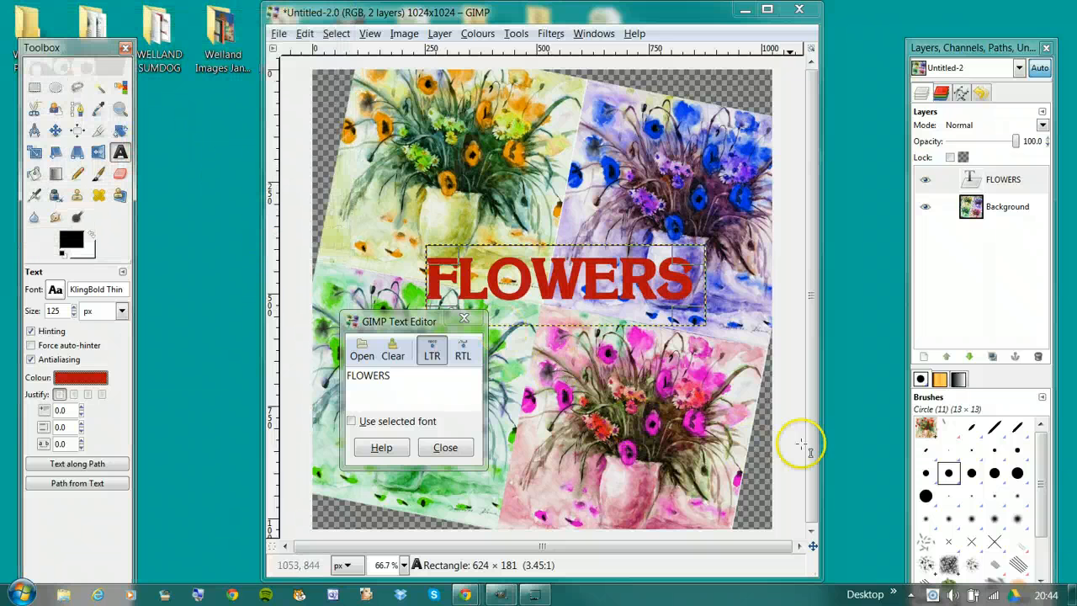
left_click(445, 447)
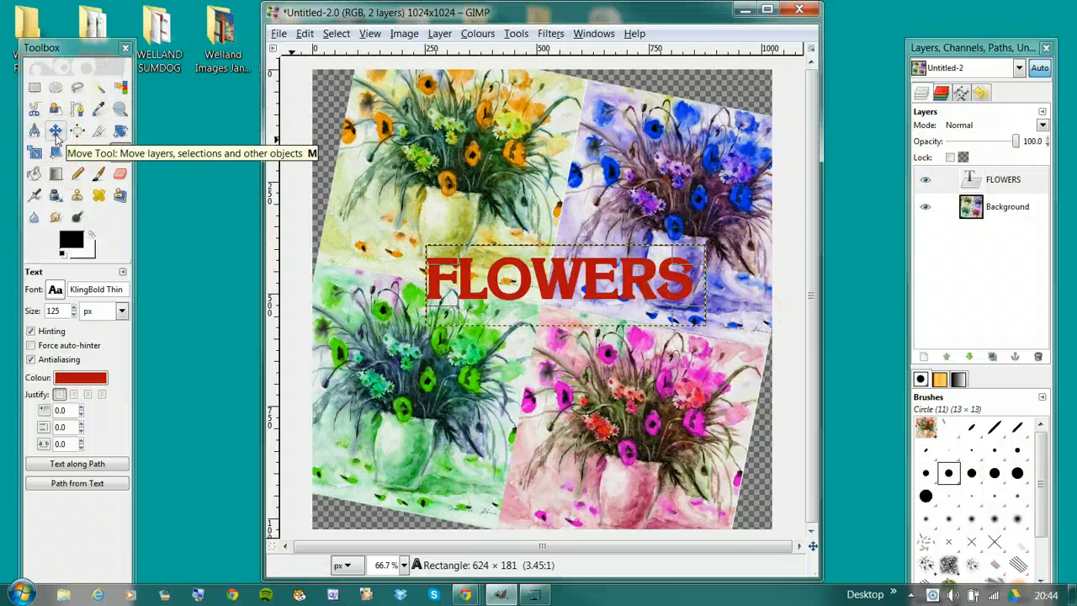
Move the FLOWERS text slightly left and up towards the image centre and rotate it clockwise by about 14.79°
left_click(56, 133)
left_click_drag(584, 291, 560, 286)
left_click(120, 130)
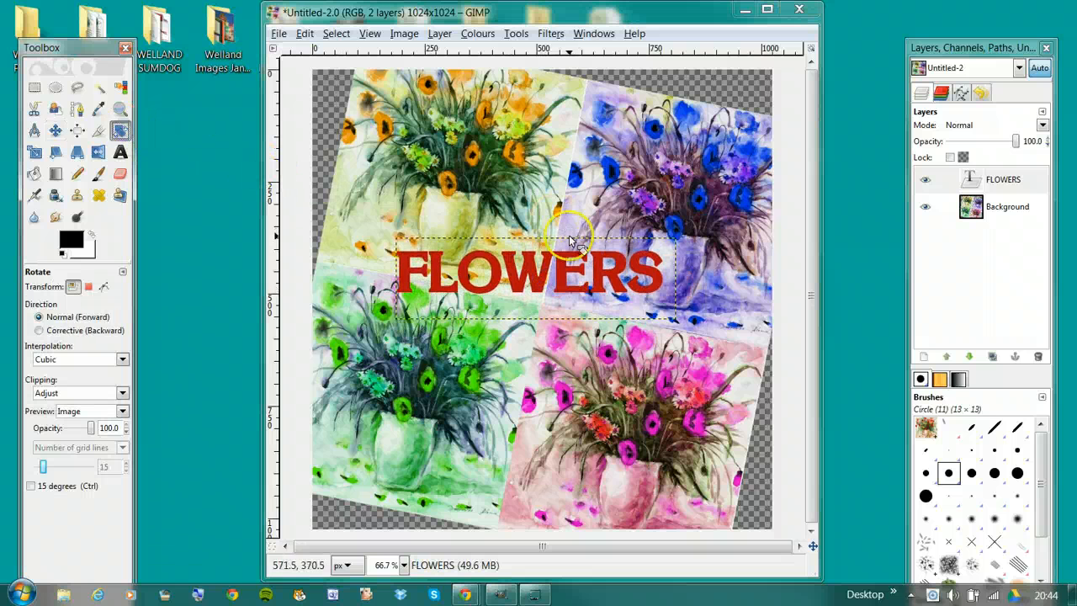
left_click_drag(569, 242, 583, 261)
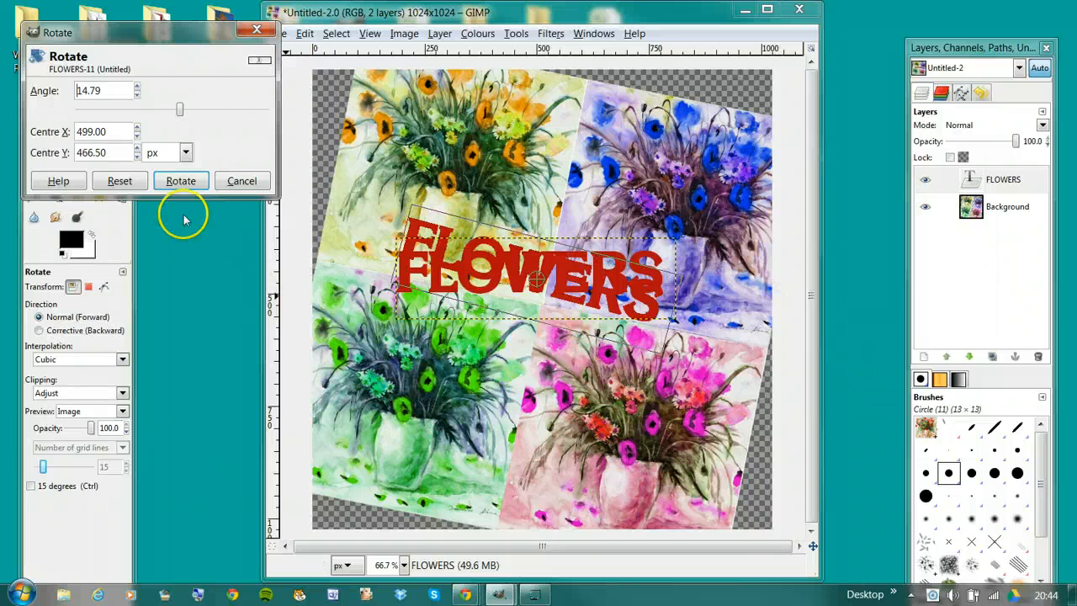
left_click(180, 180)
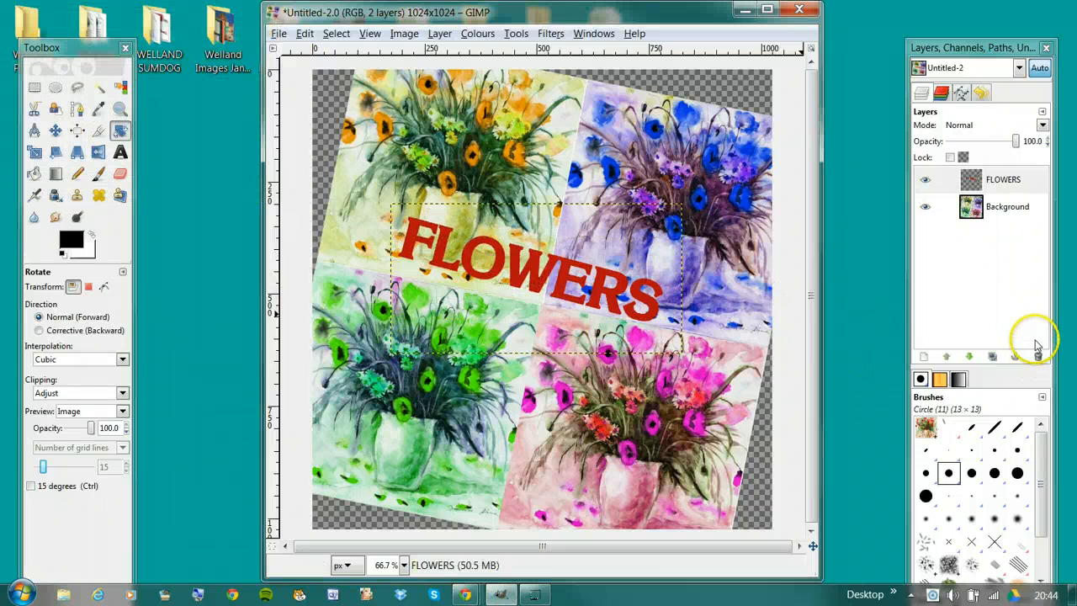
Start saving the image under a new name, with PNG image as the file type and flowers.png as the name
left_click(280, 35)
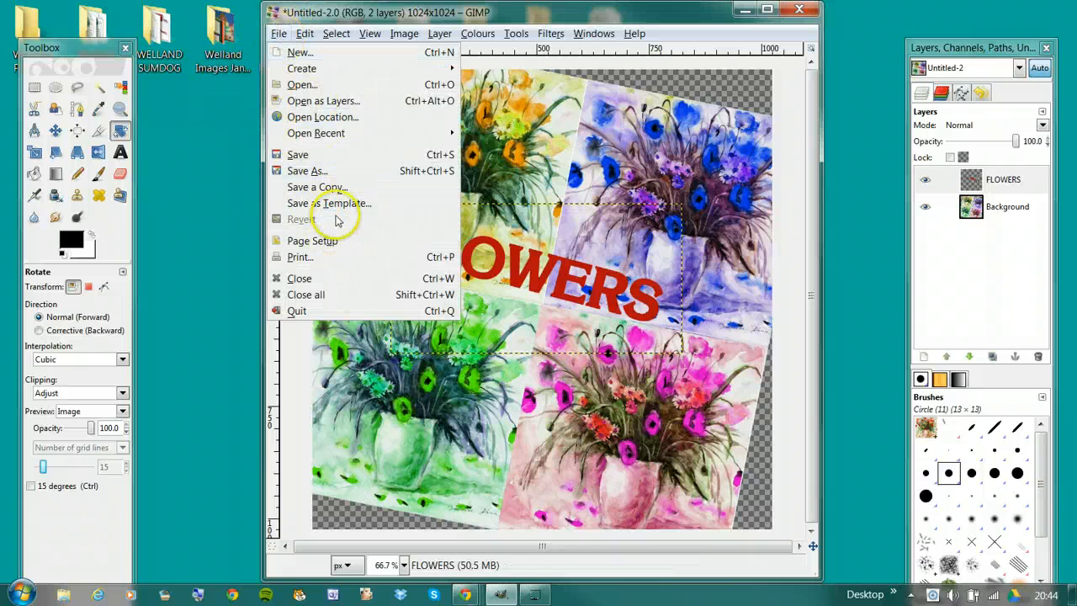
left_click(305, 171)
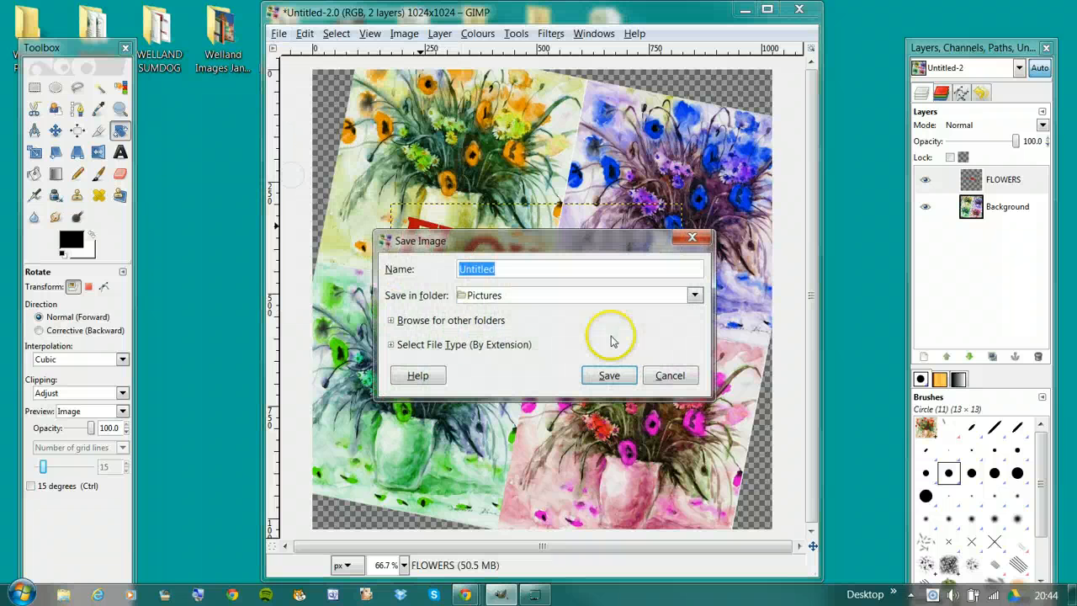
left_click(391, 346)
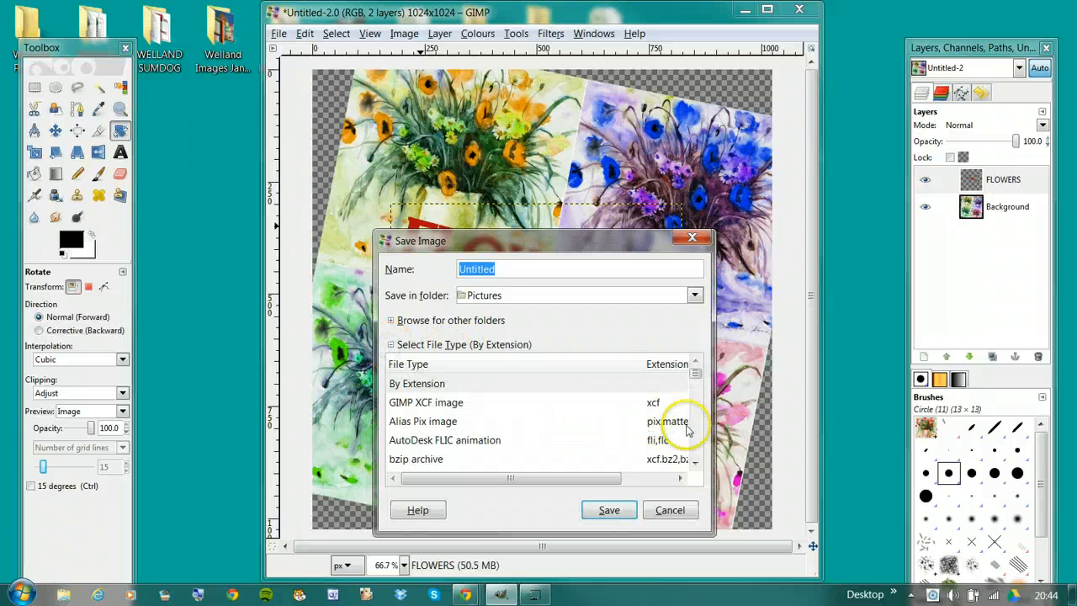
left_click_drag(695, 373, 707, 428)
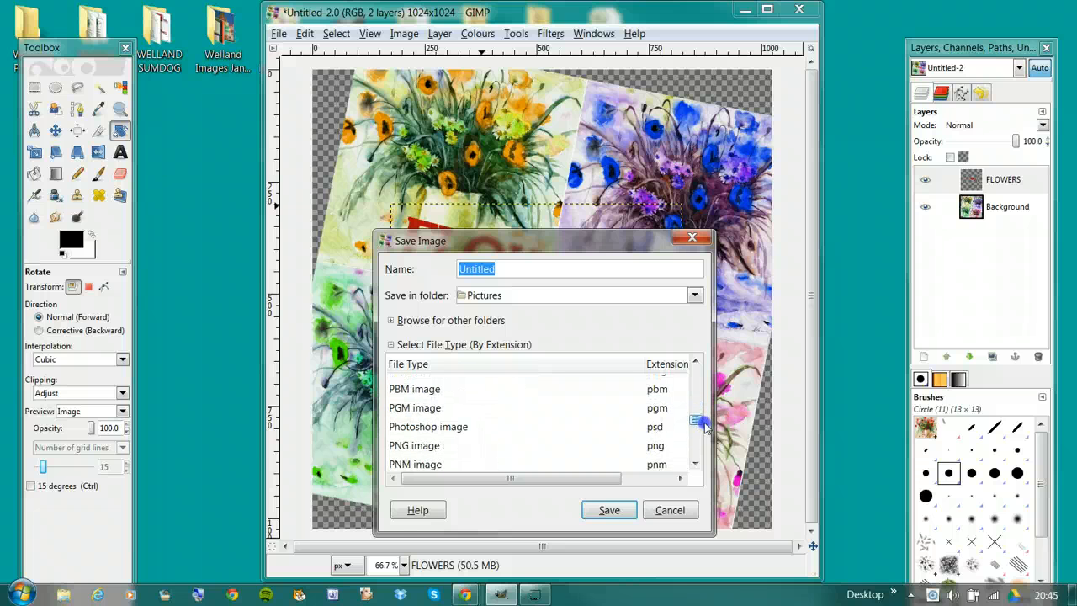
left_click(427, 450)
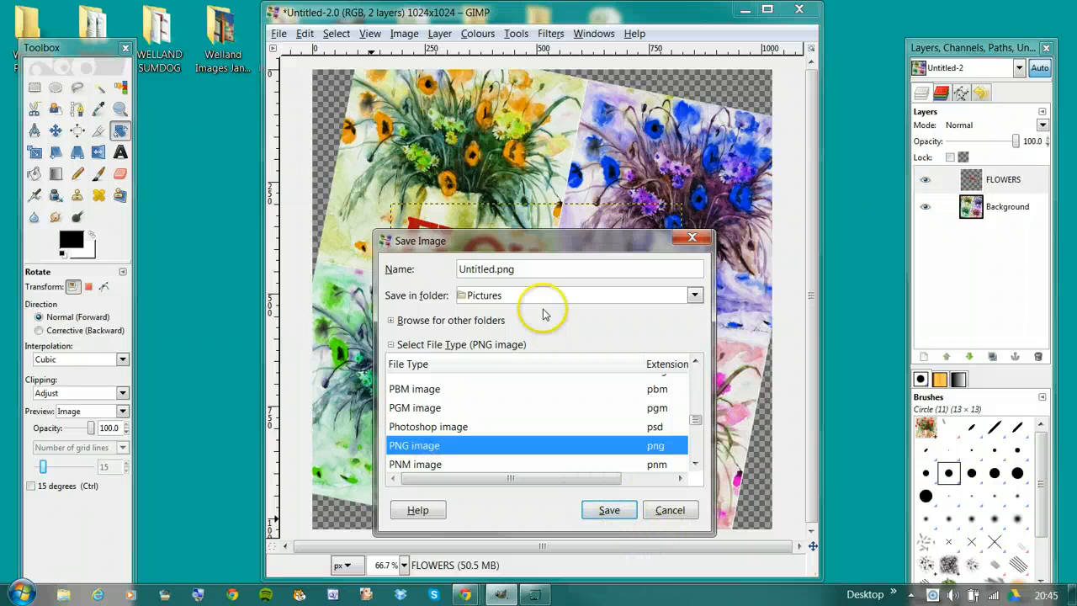
left_click(495, 269)
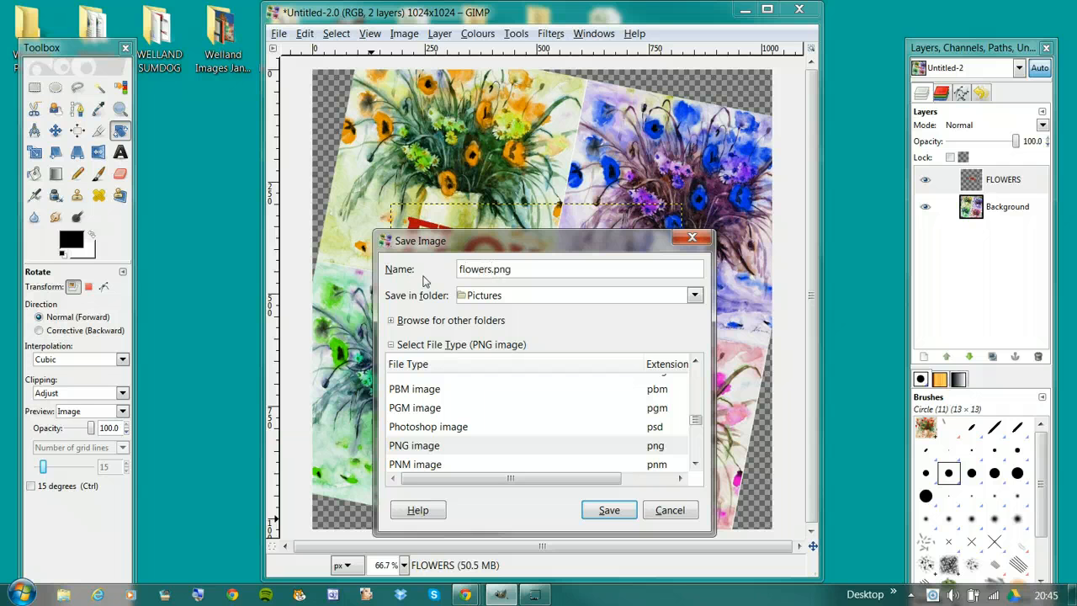
Save flowers.png to the Desktop with visible layers merged and the default PNG options, and move the Toolbox off the desktop icons
left_click(694, 295)
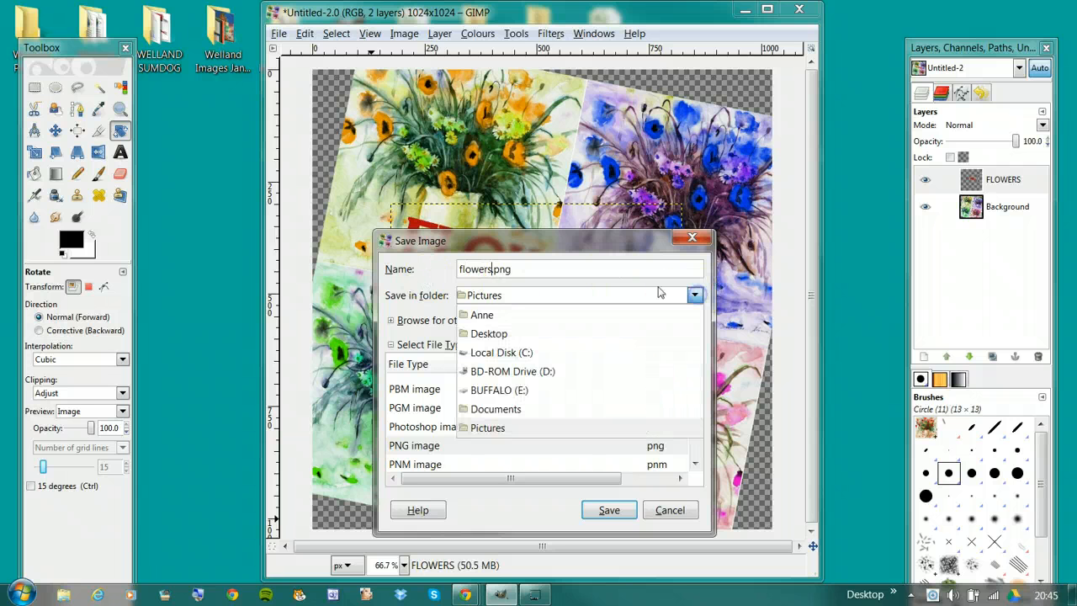
left_click(503, 334)
left_click(593, 511)
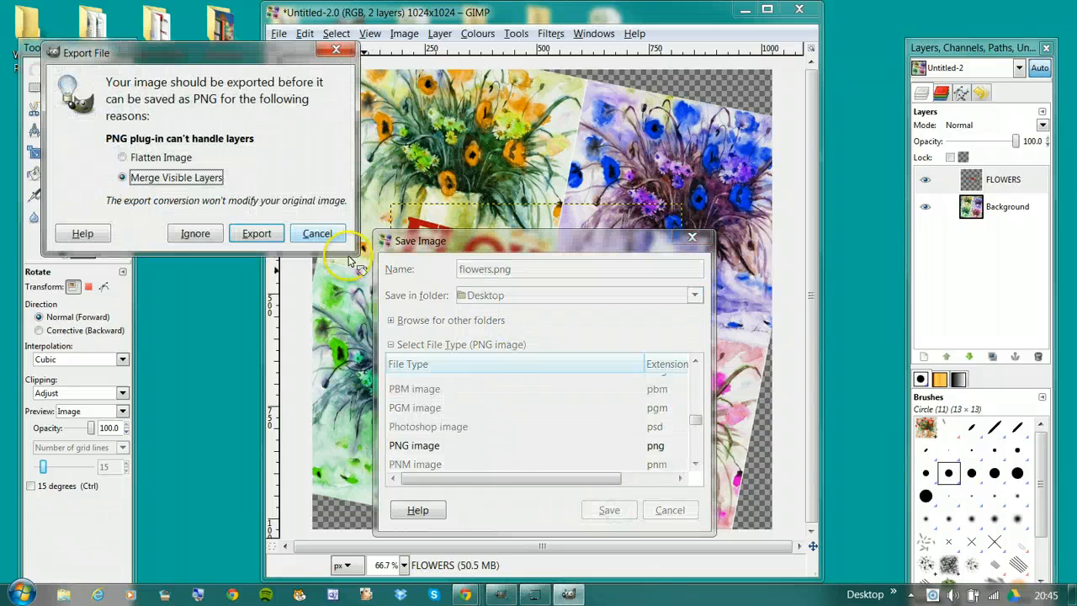
left_click(257, 235)
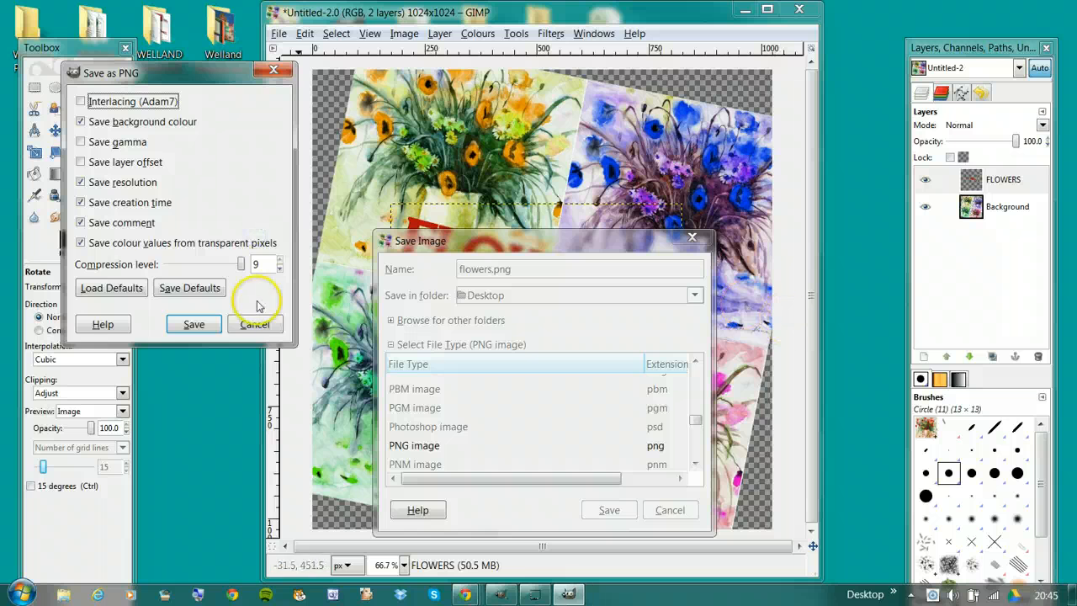
left_click(187, 324)
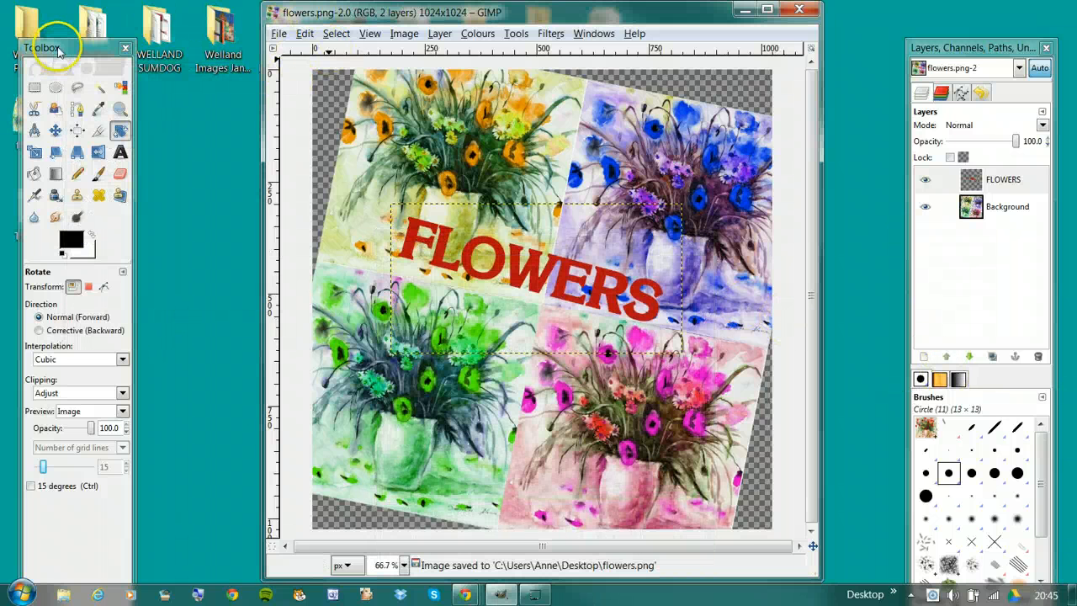
left_click_drag(51, 47, 140, 83)
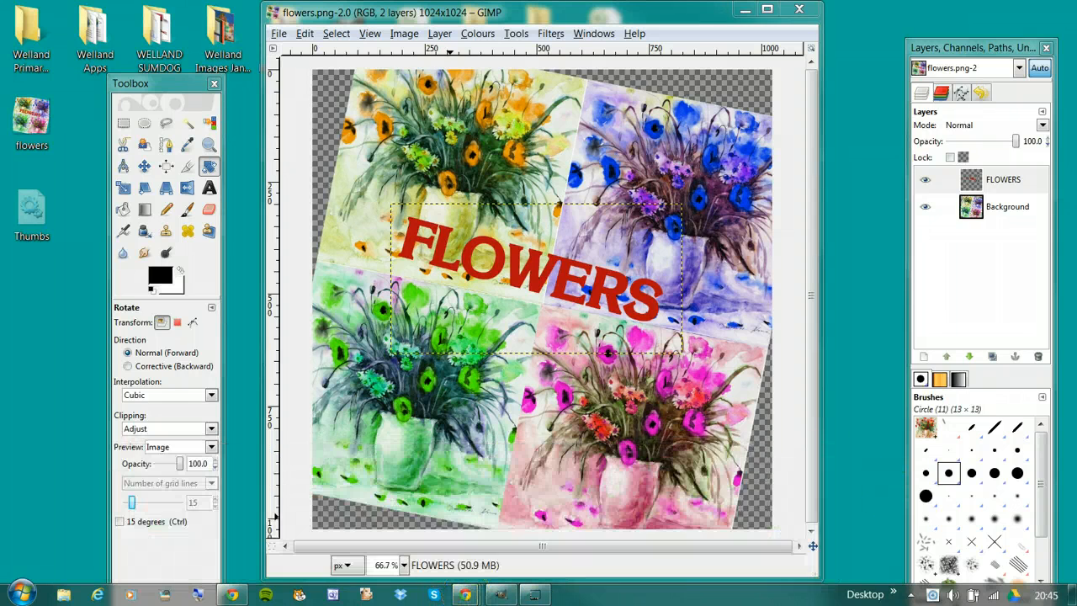
Switch to Chrome, open Google Drive from the Google page and create a new text document
left_click(464, 595)
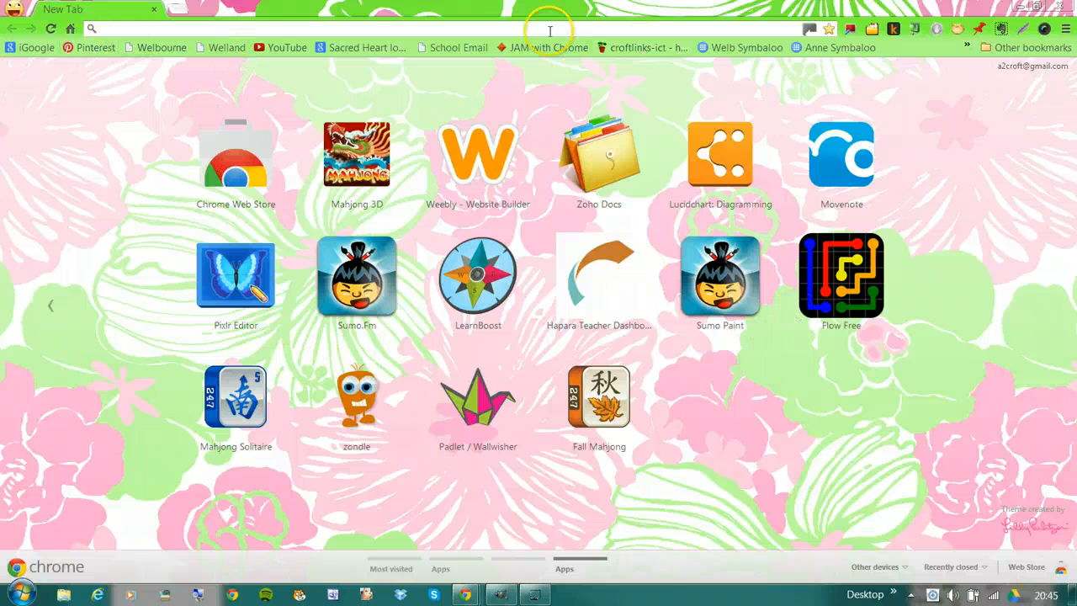
left_click(30, 47)
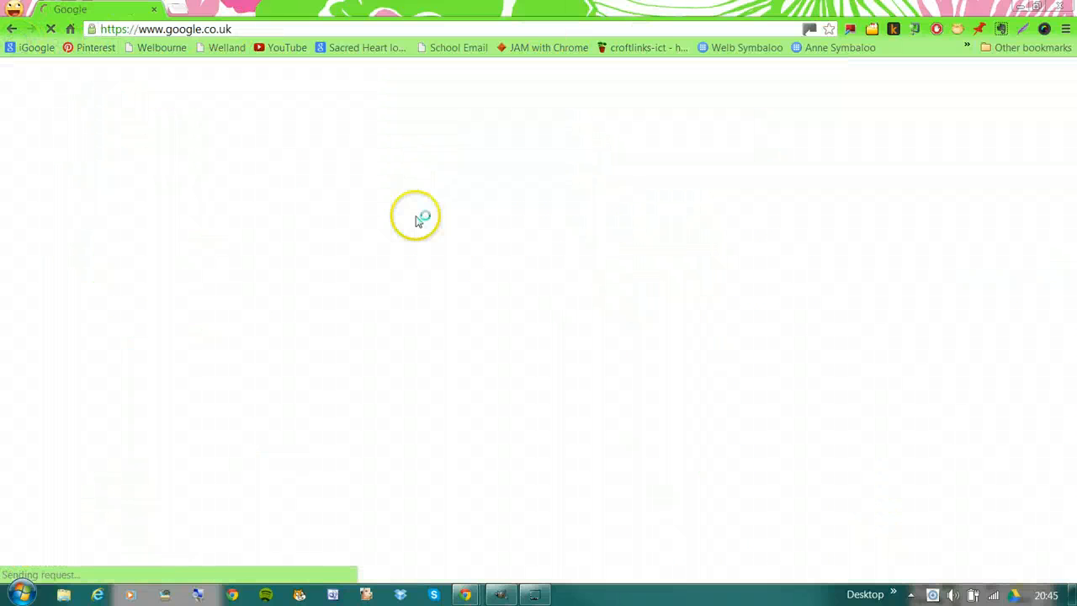
left_click(345, 67)
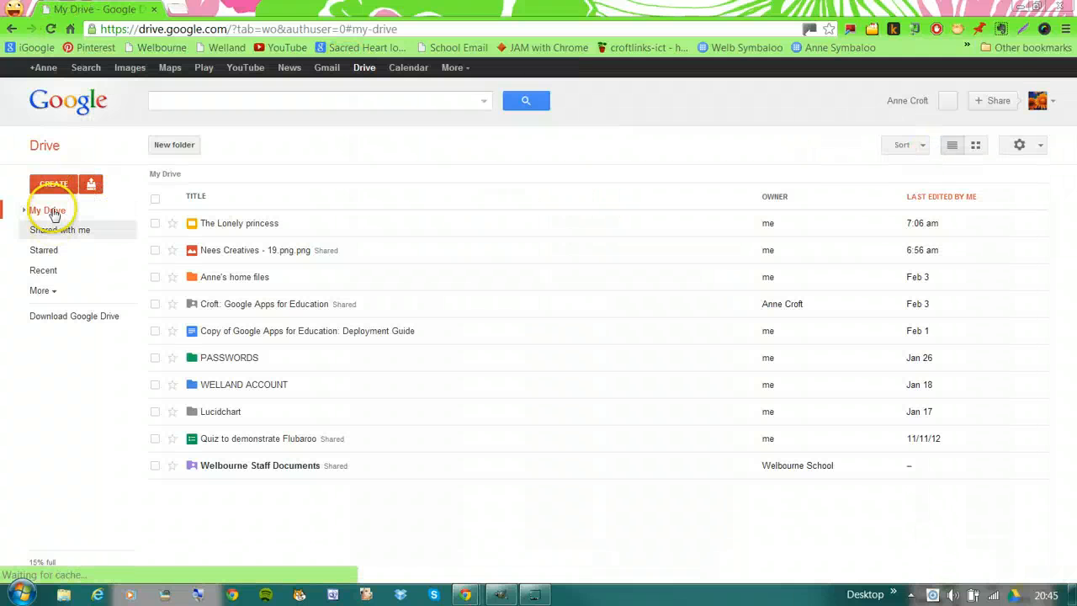
left_click(53, 184)
left_click(97, 271)
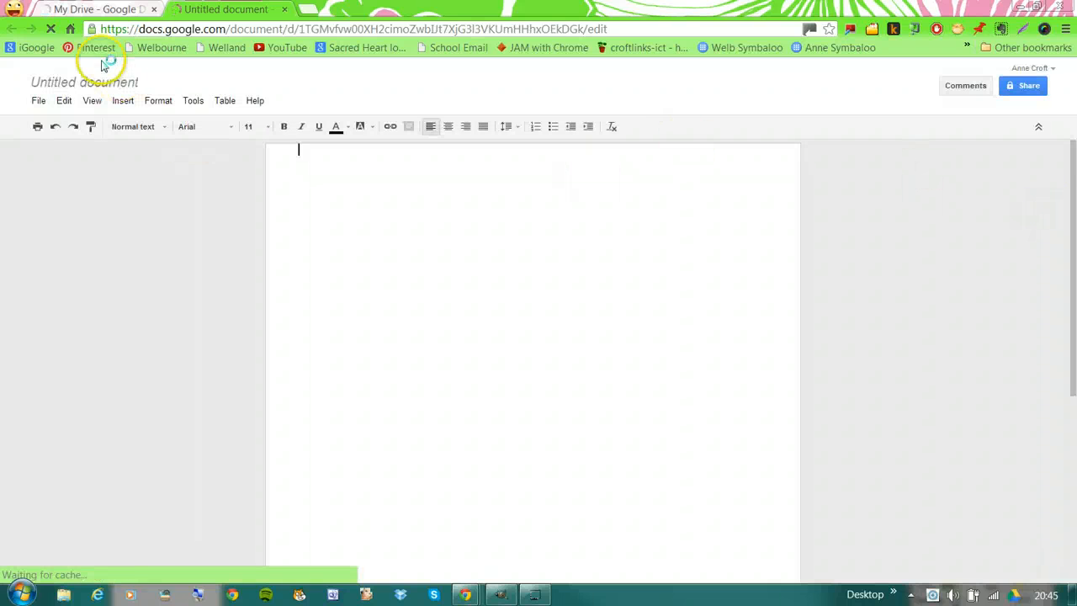
Rename the untitled document as Flowers
left_click(103, 82)
left_click(99, 84)
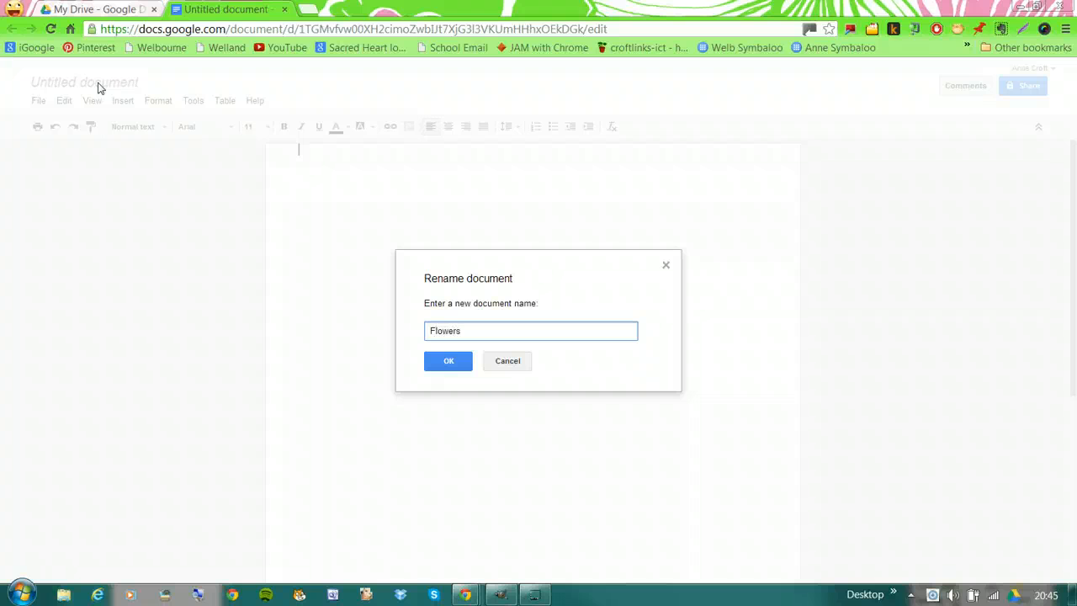
type("Flowers")
left_click(446, 361)
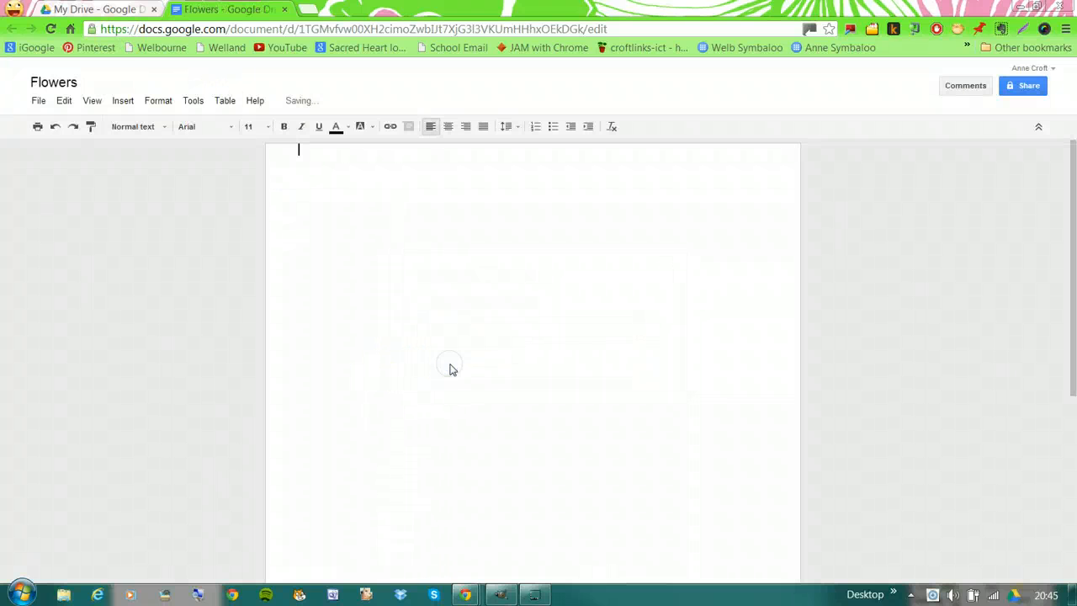
Insert the flowers image into the document by uploading it from the Desktop
left_click(123, 100)
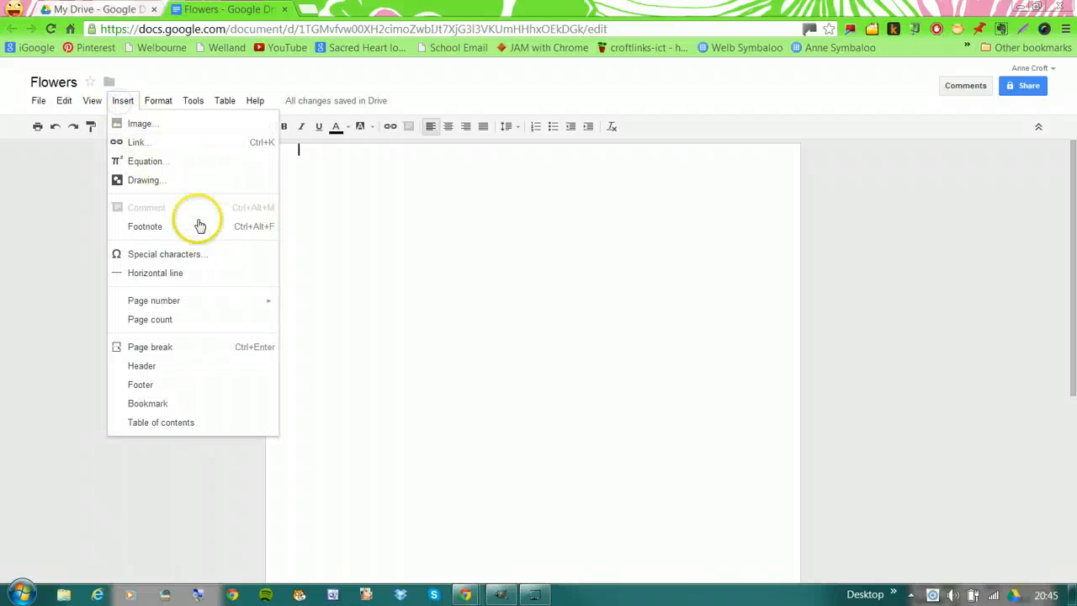
left_click(168, 124)
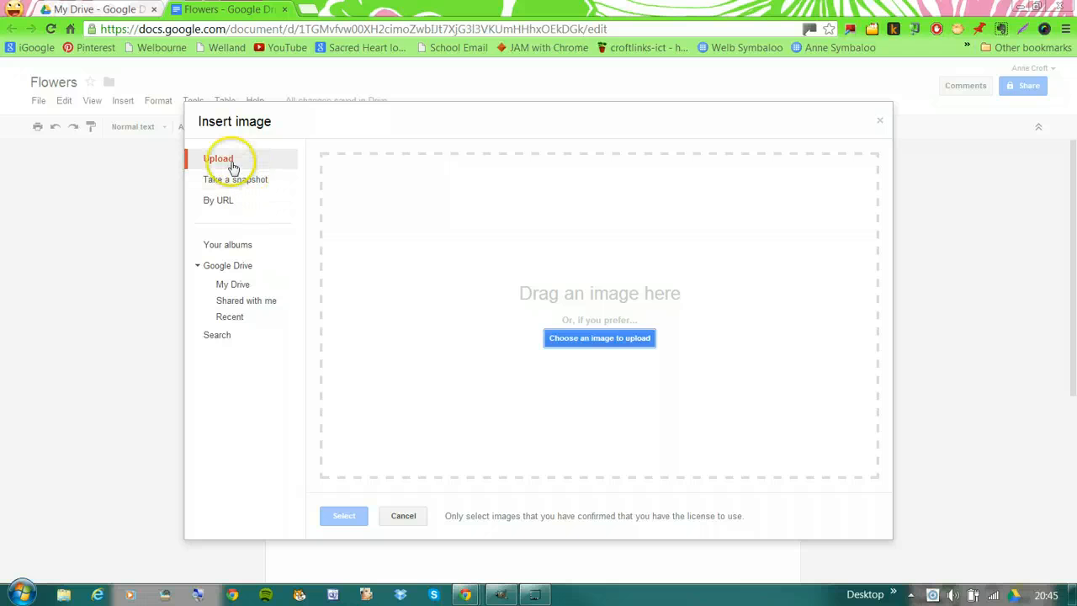
left_click(633, 337)
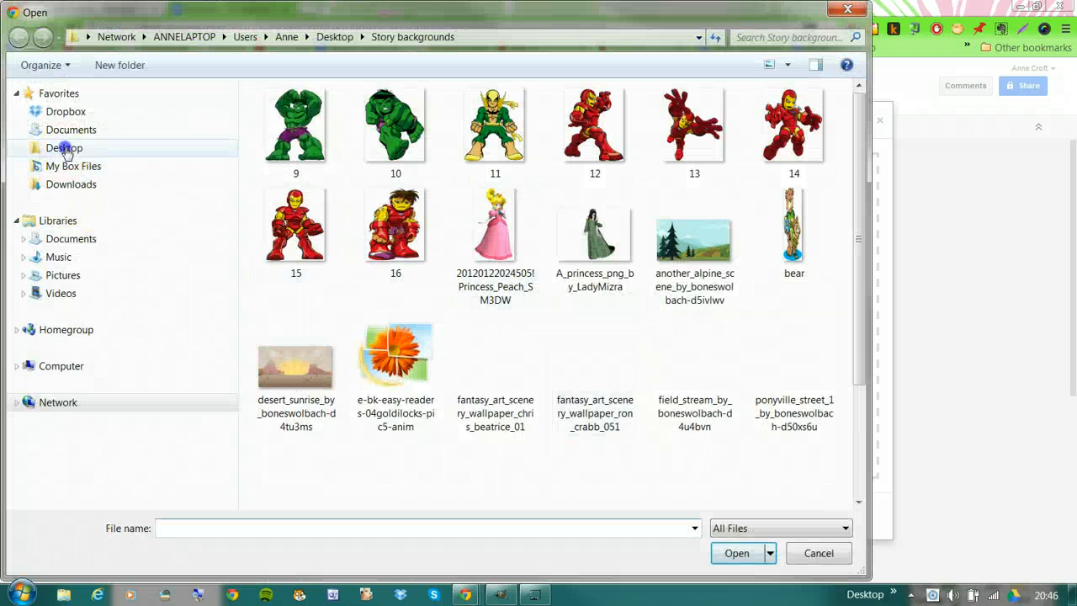
left_click(65, 147)
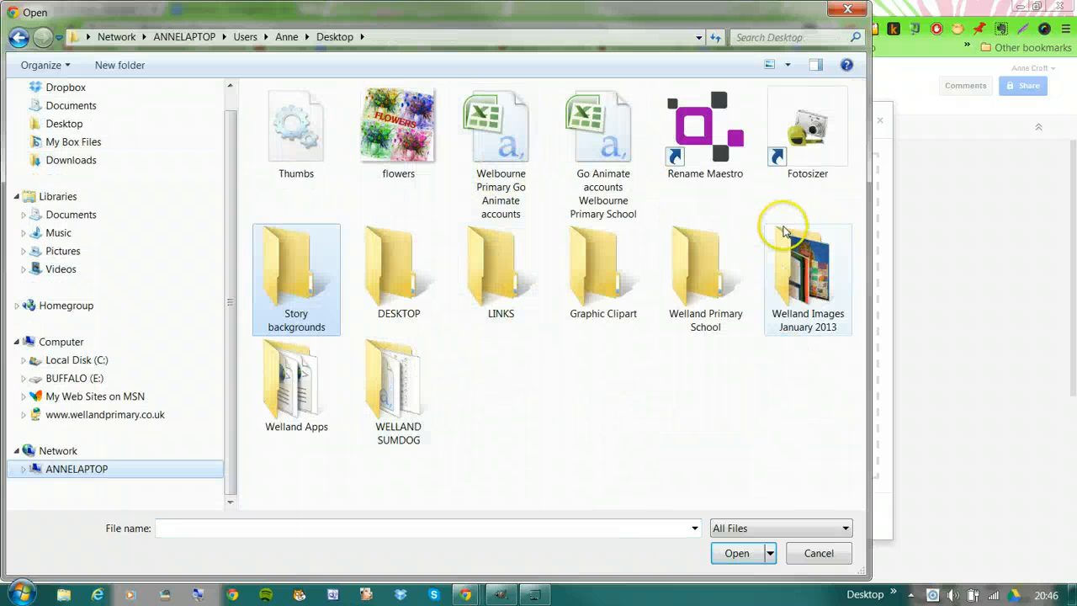
left_click(414, 148)
left_click(734, 553)
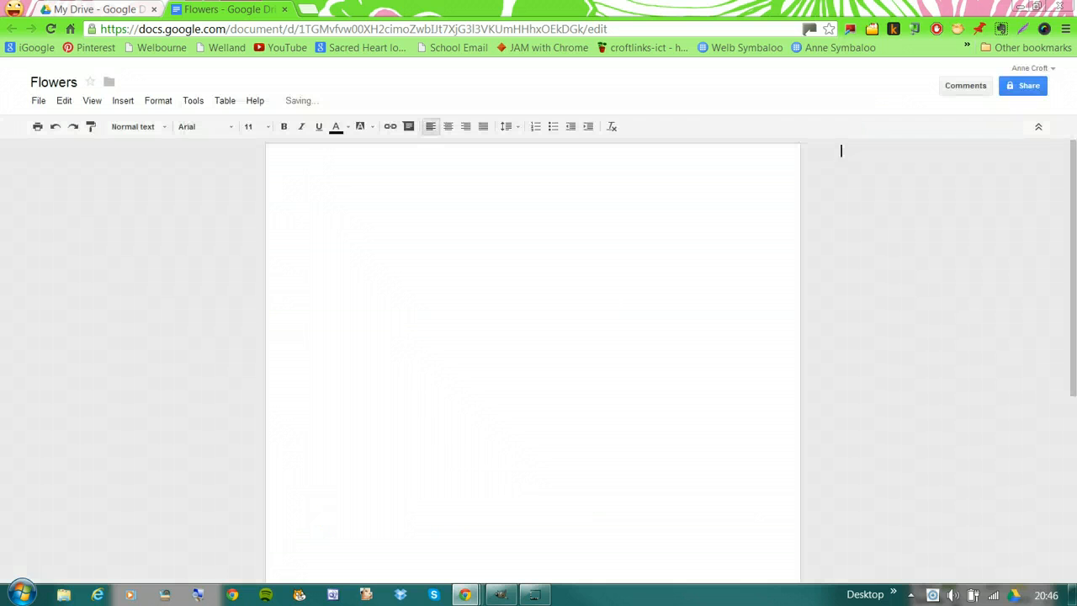
Shrink the flowers image to fit within the page, set it to Fixed position and move it to the page's horizontal centre
left_click(458, 264)
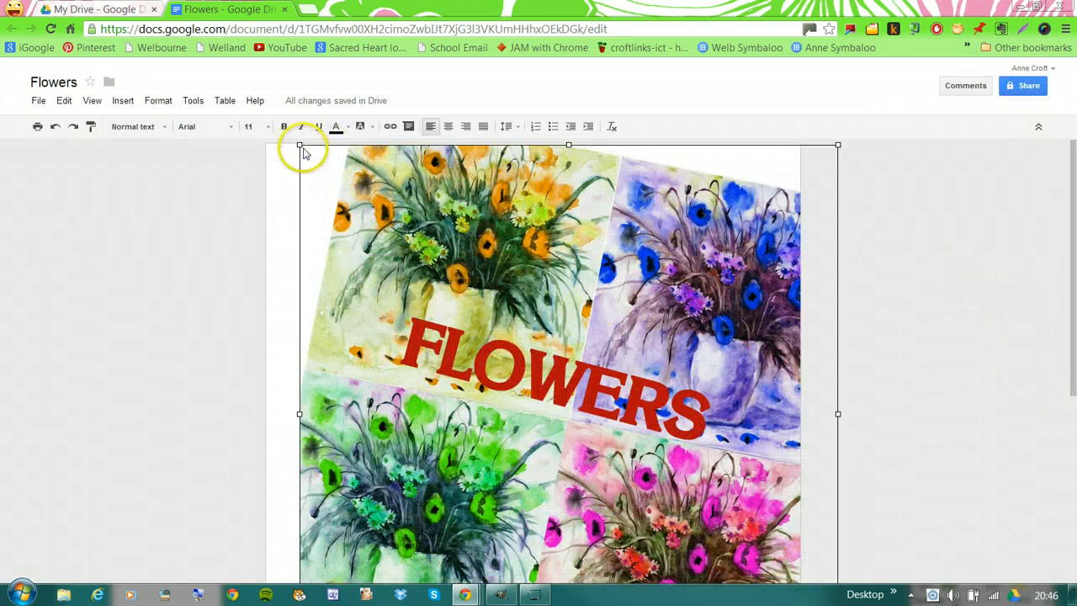
left_click_drag(299, 146, 455, 290)
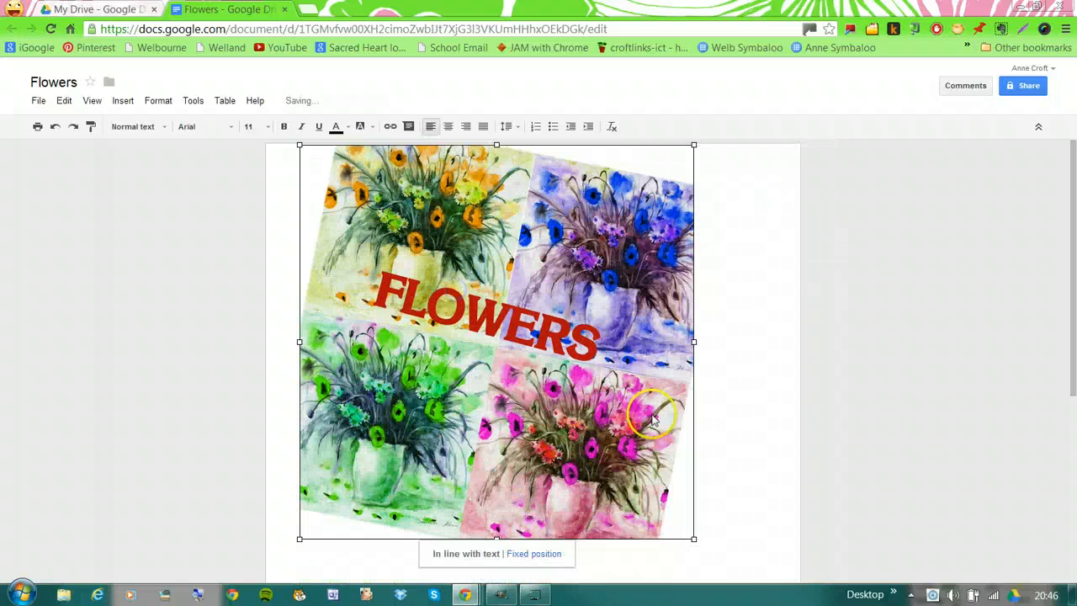
left_click(534, 554)
left_click_drag(514, 335, 550, 348)
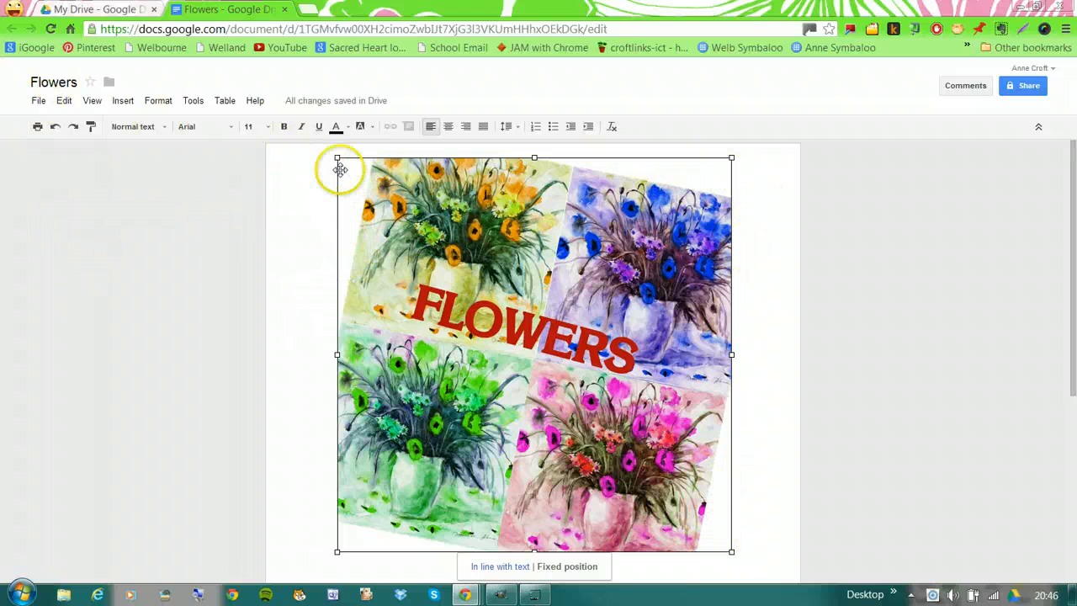
Set the document's page color to yellow in the page setup and deselect the image
left_click(39, 100)
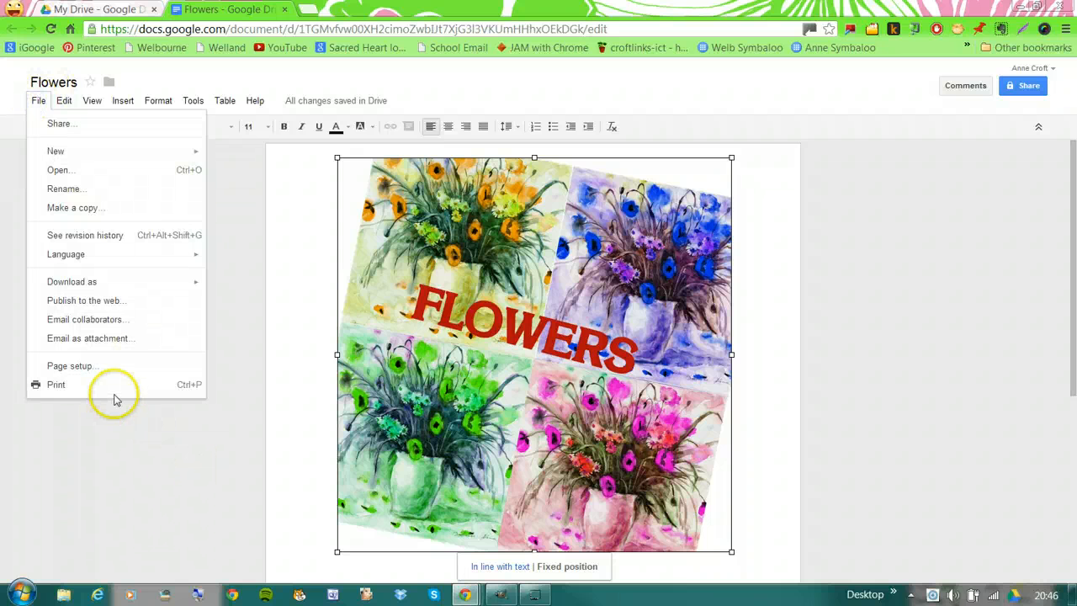
left_click(115, 368)
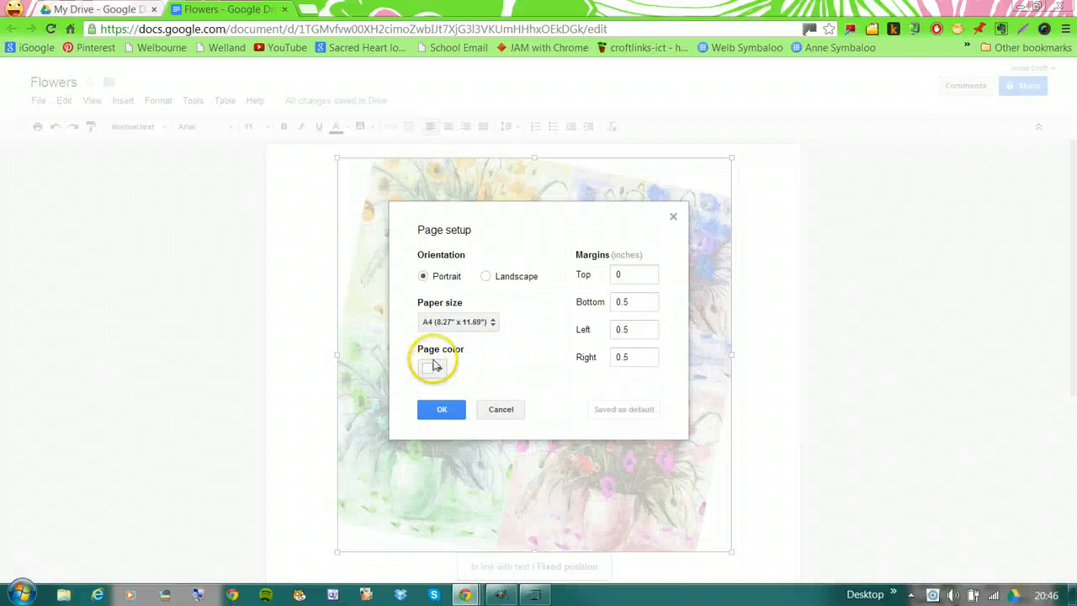
left_click(438, 371)
left_click(469, 411)
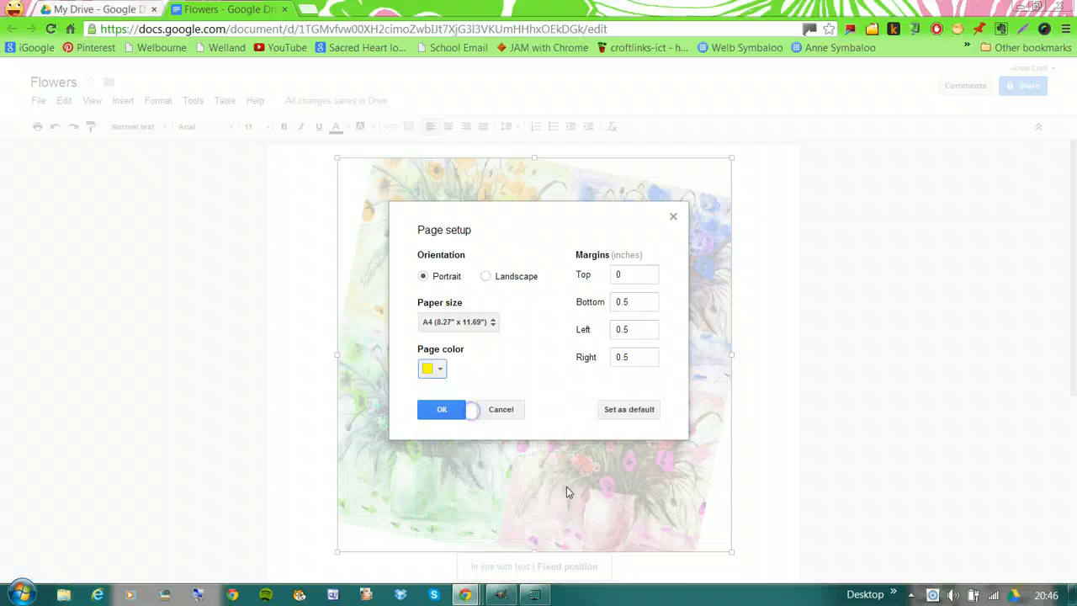
left_click(439, 409)
left_click(848, 330)
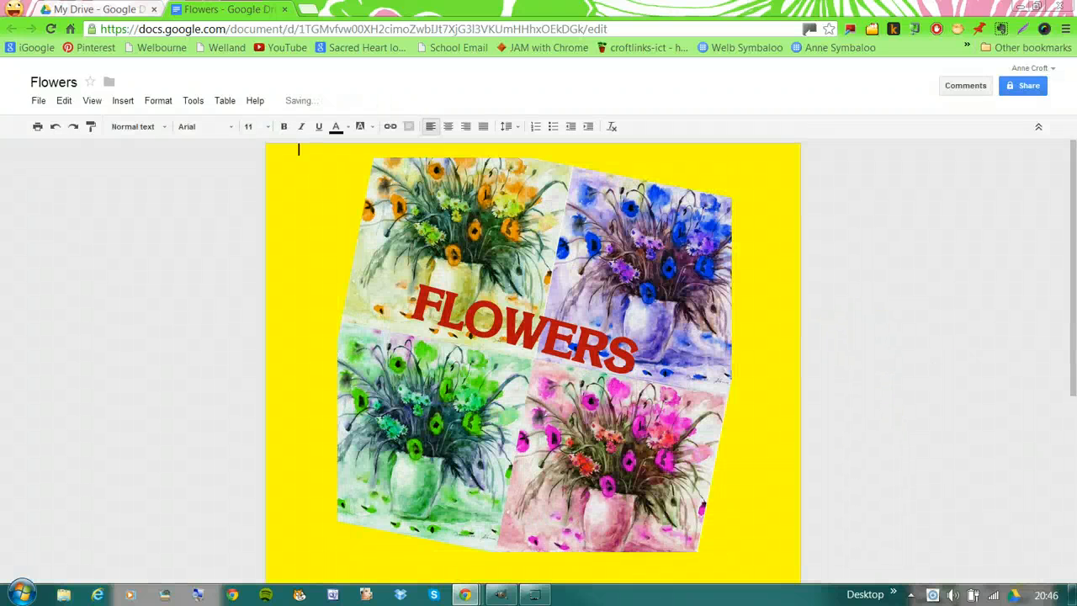